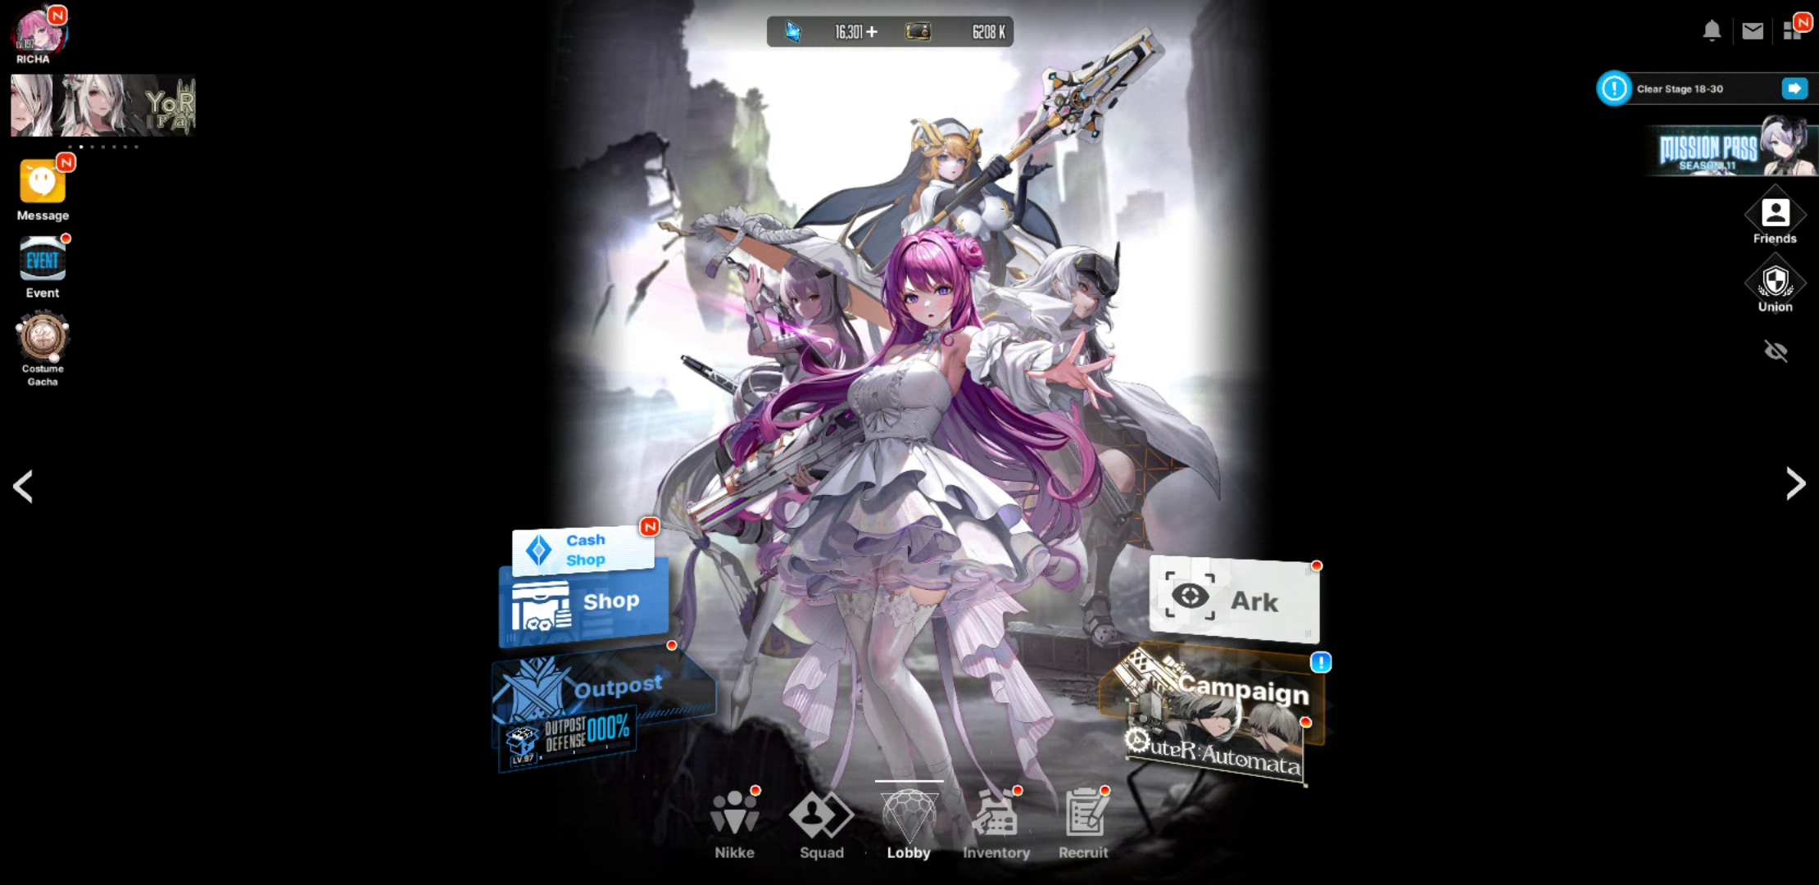
# Step: Go from the lobby to Recruit, showing the A2 limited-time pick-up banner
pyautogui.click(1083, 818)
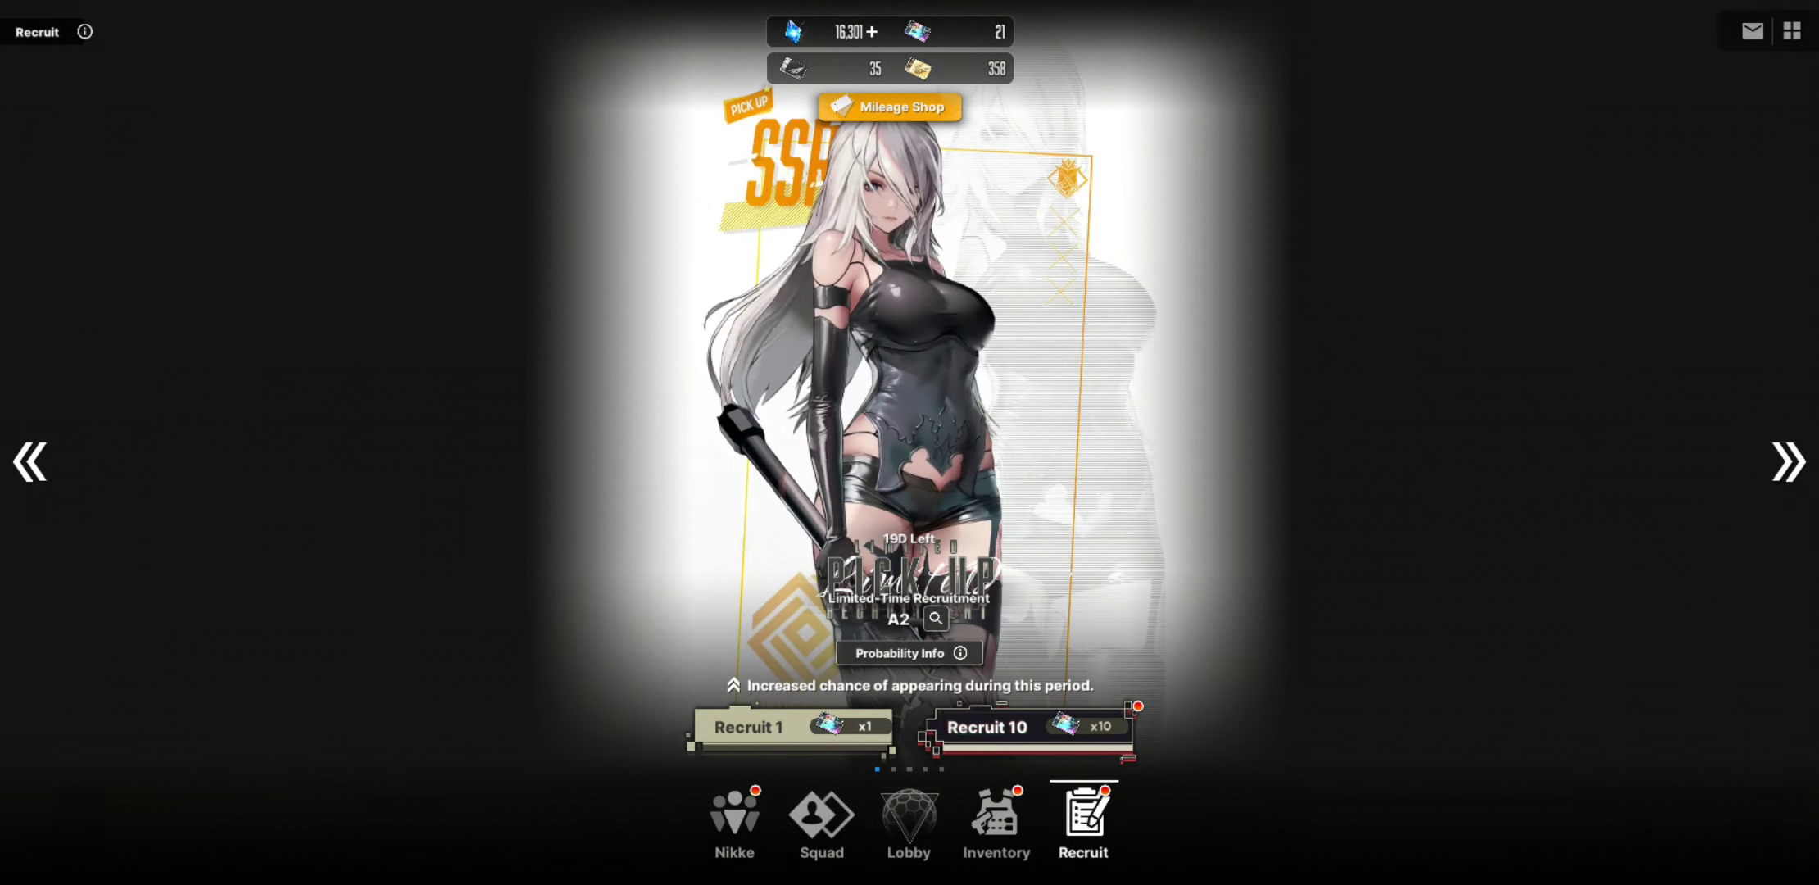
# Step: Cycle between the A2 and 2B pickup banners, ending on Ordinary Recruit
pyautogui.click(1788, 459)
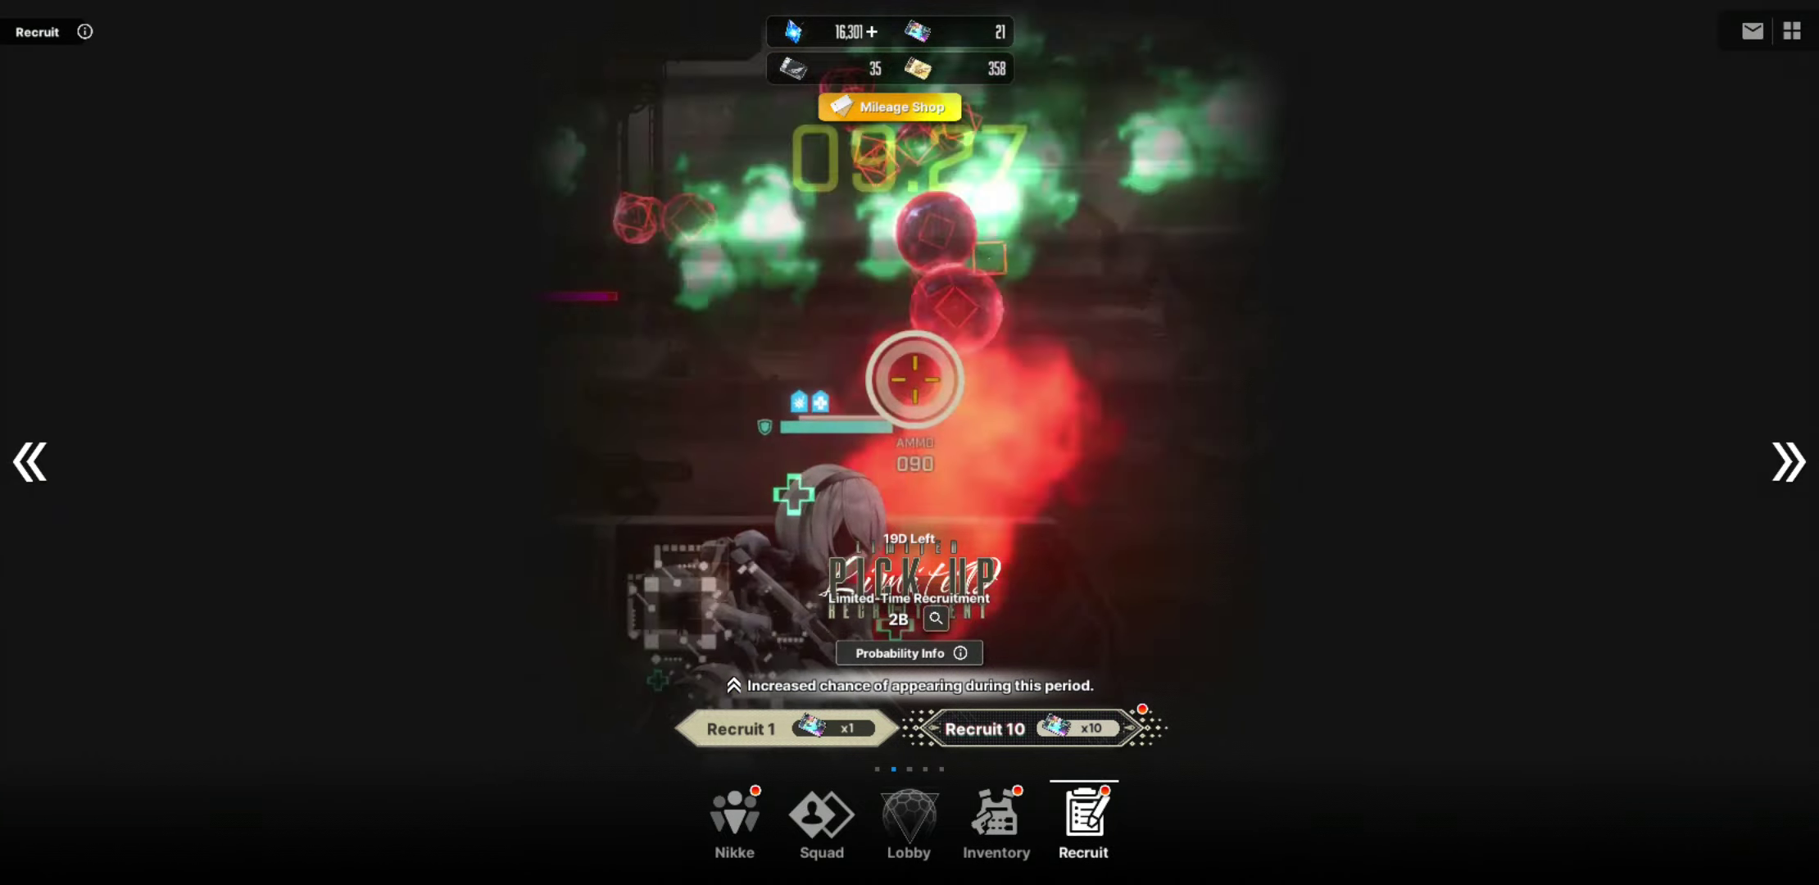
pyautogui.click(28, 460)
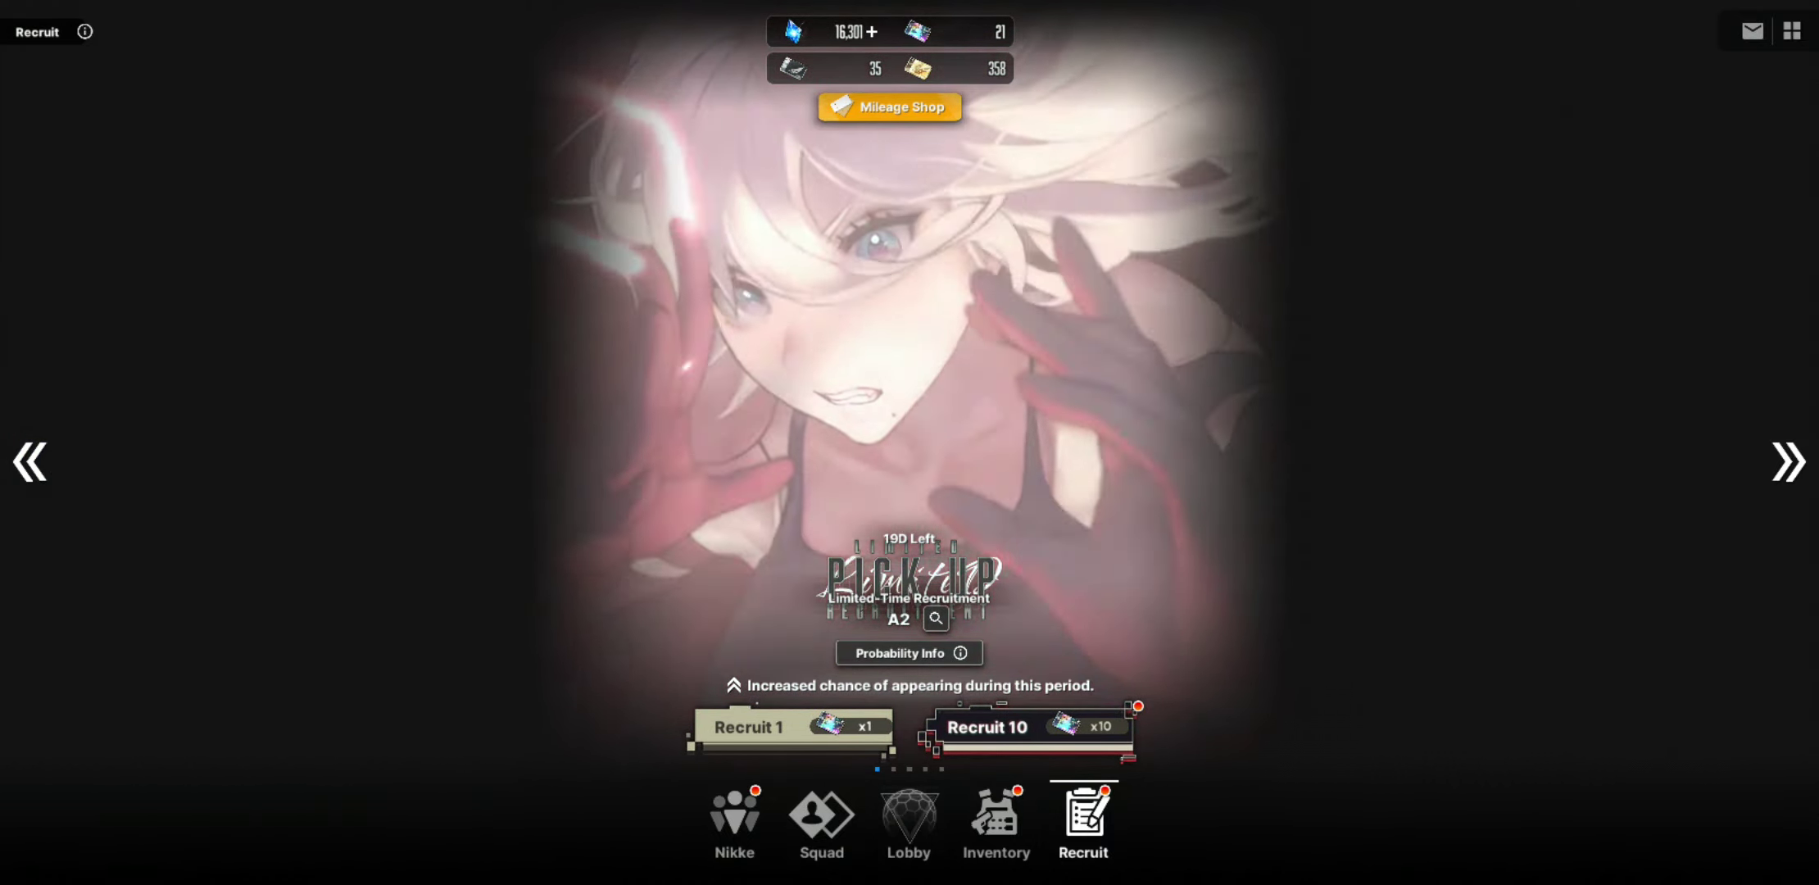
pyautogui.click(1788, 460)
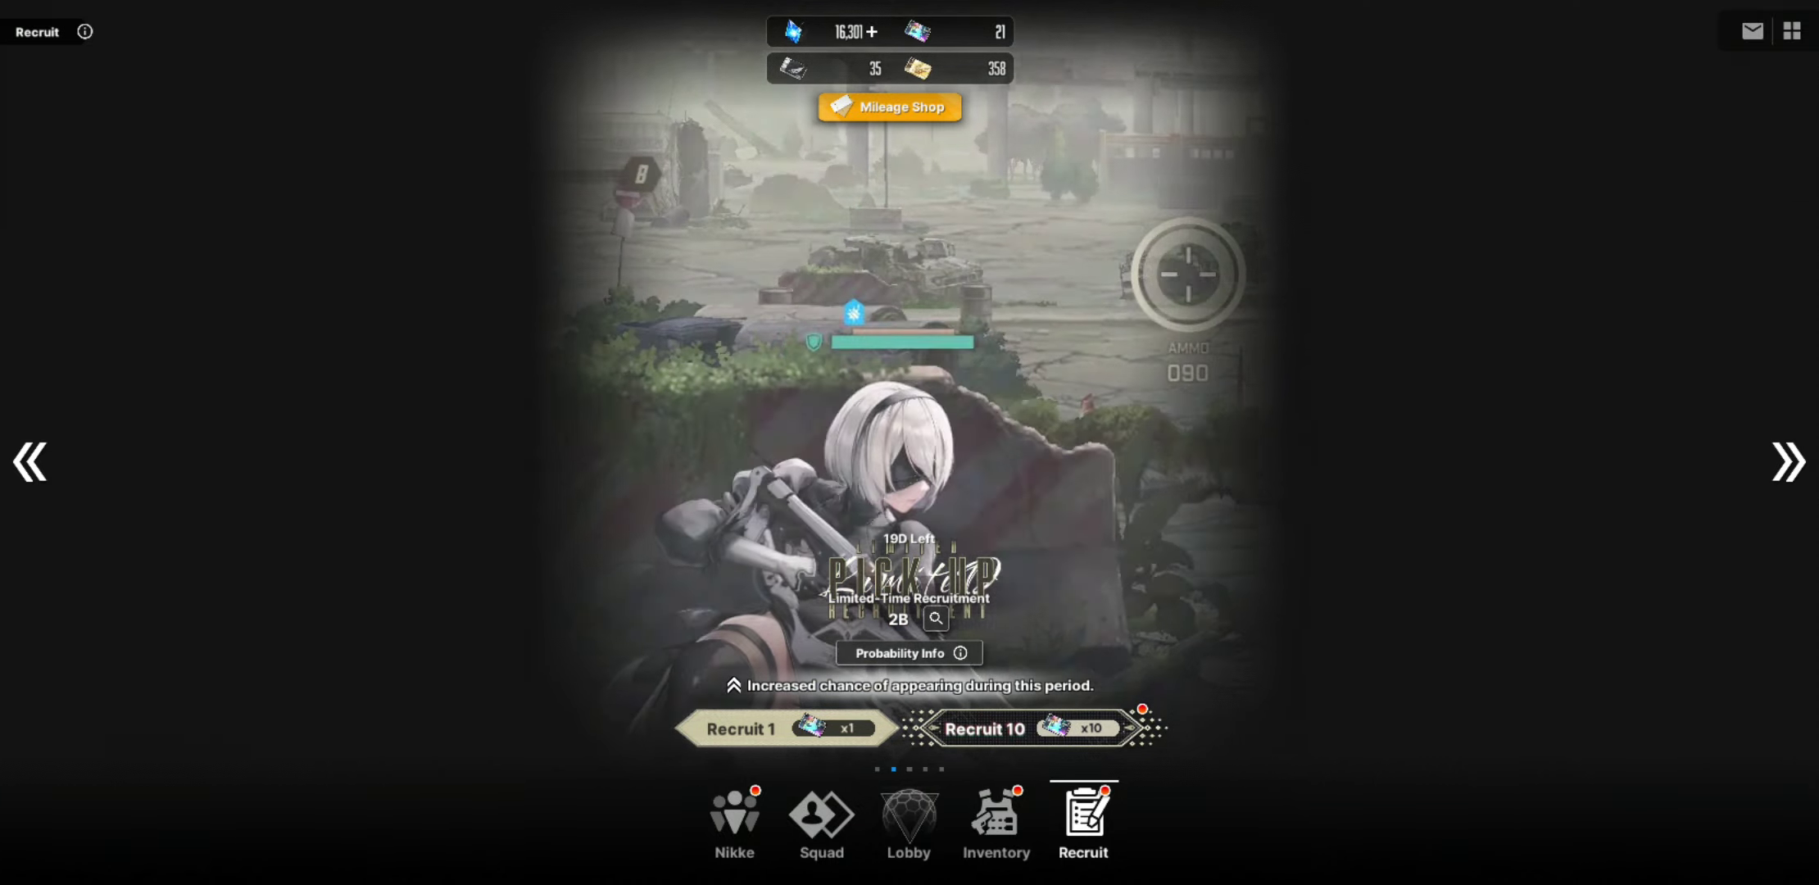
pyautogui.click(1788, 459)
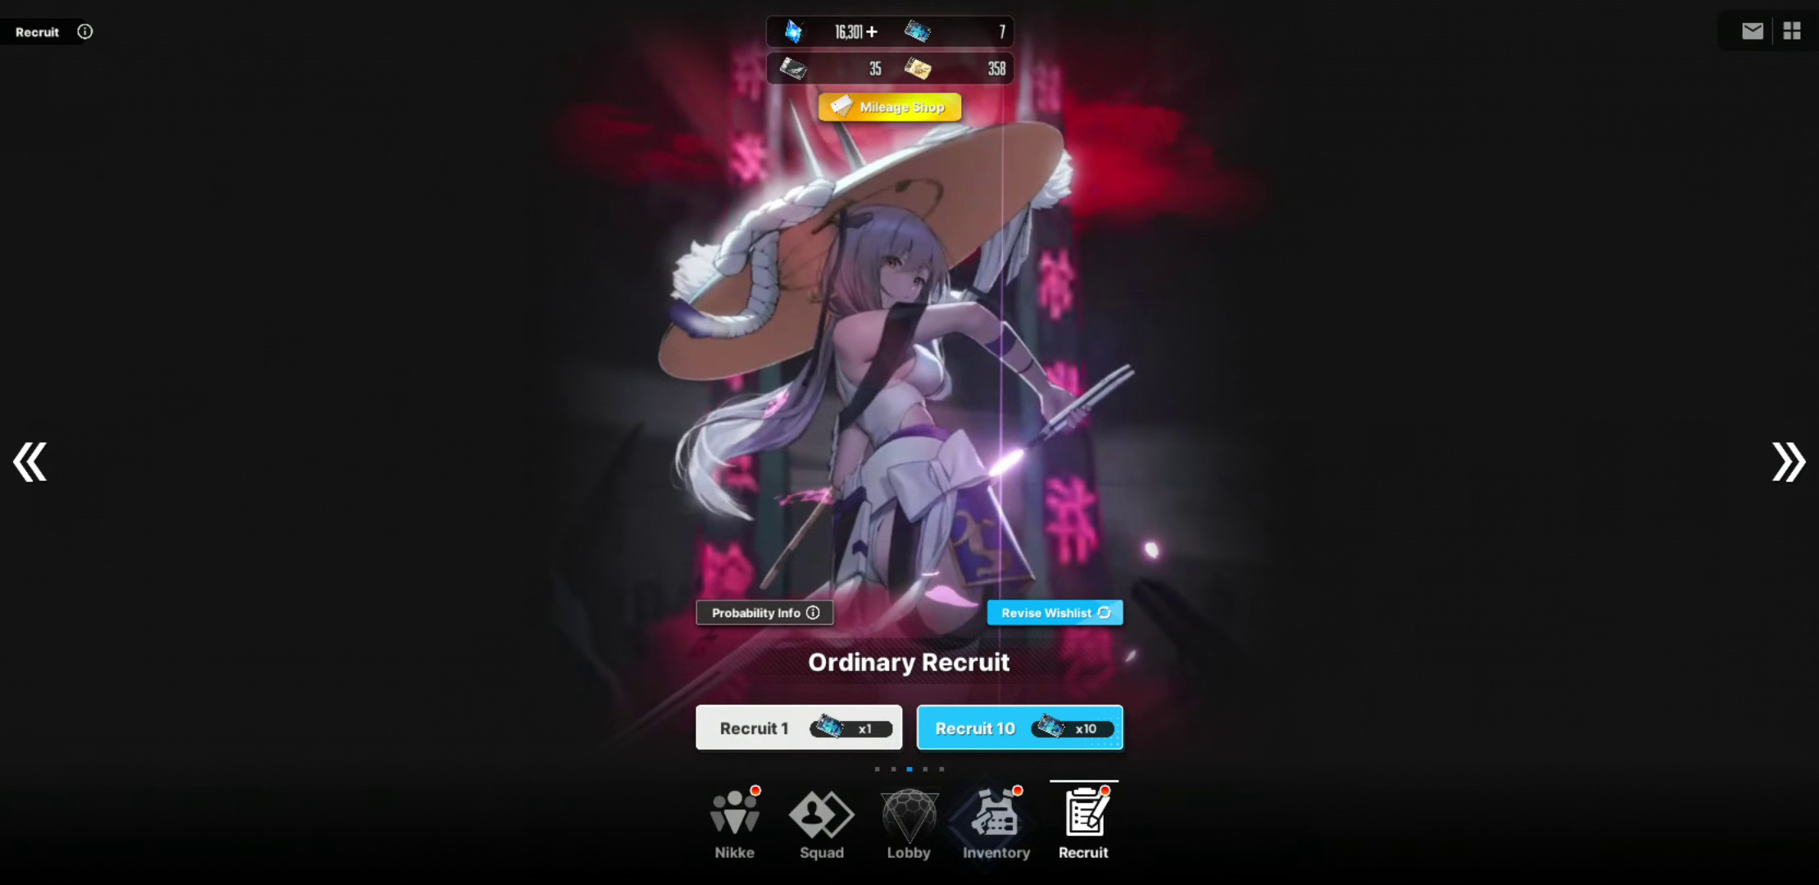
# Step: Glance at the inventory, return to Ordinary Recruit and open its Recruitment Wishlist
pyautogui.click(996, 821)
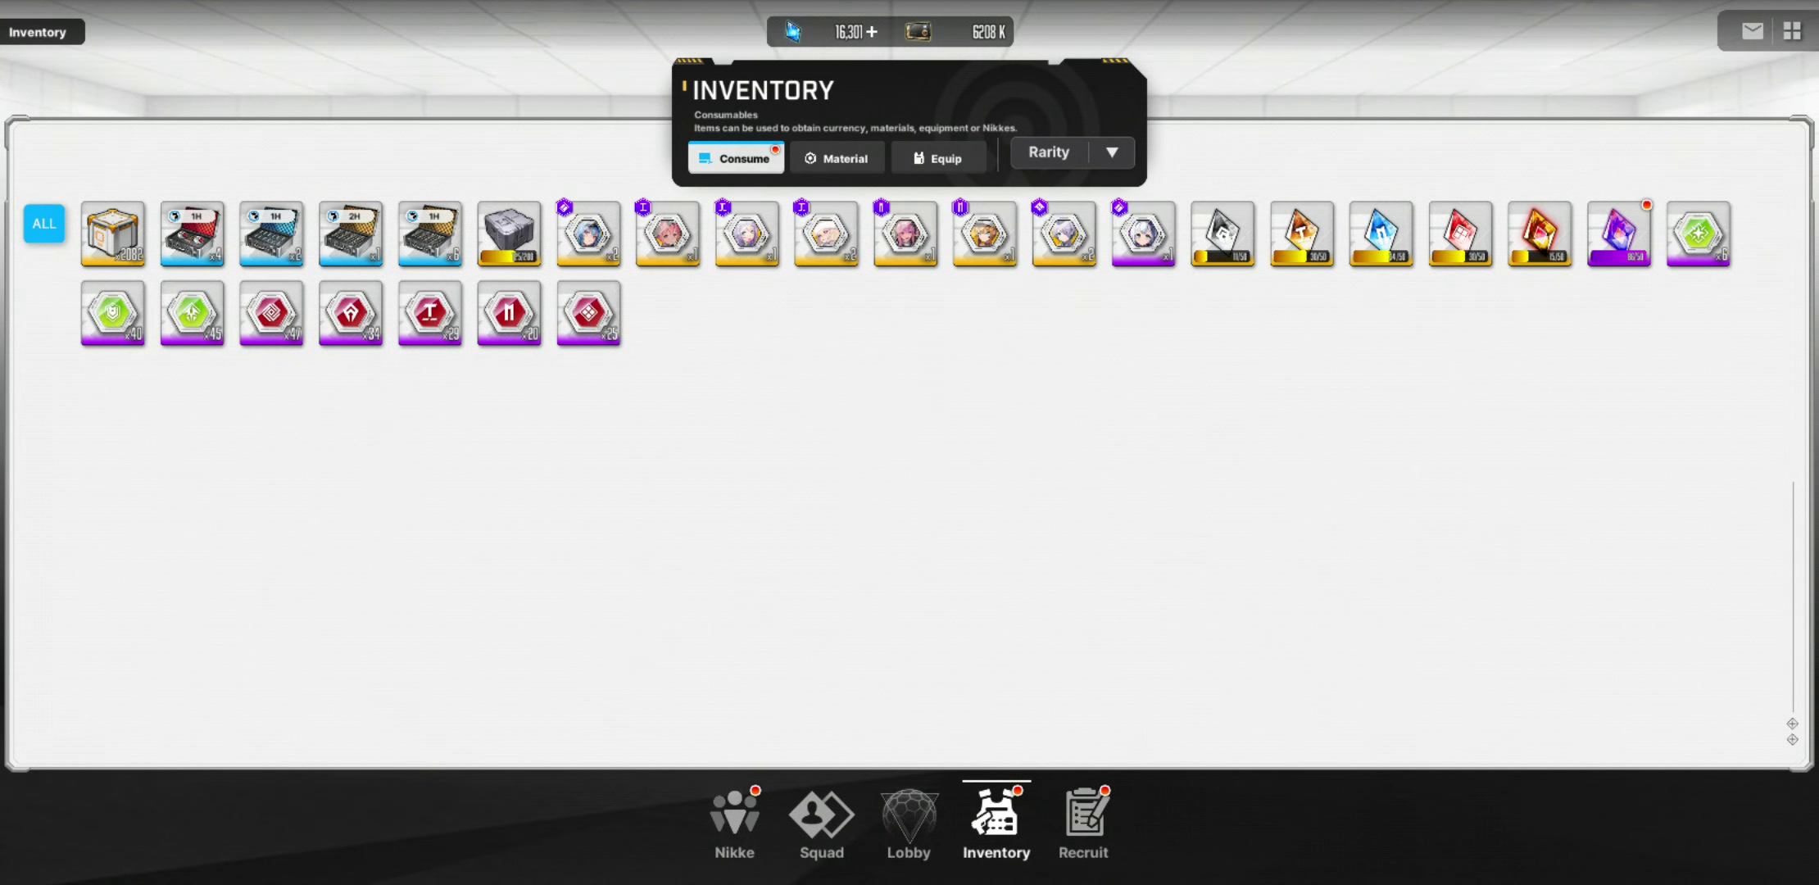
pyautogui.click(1083, 821)
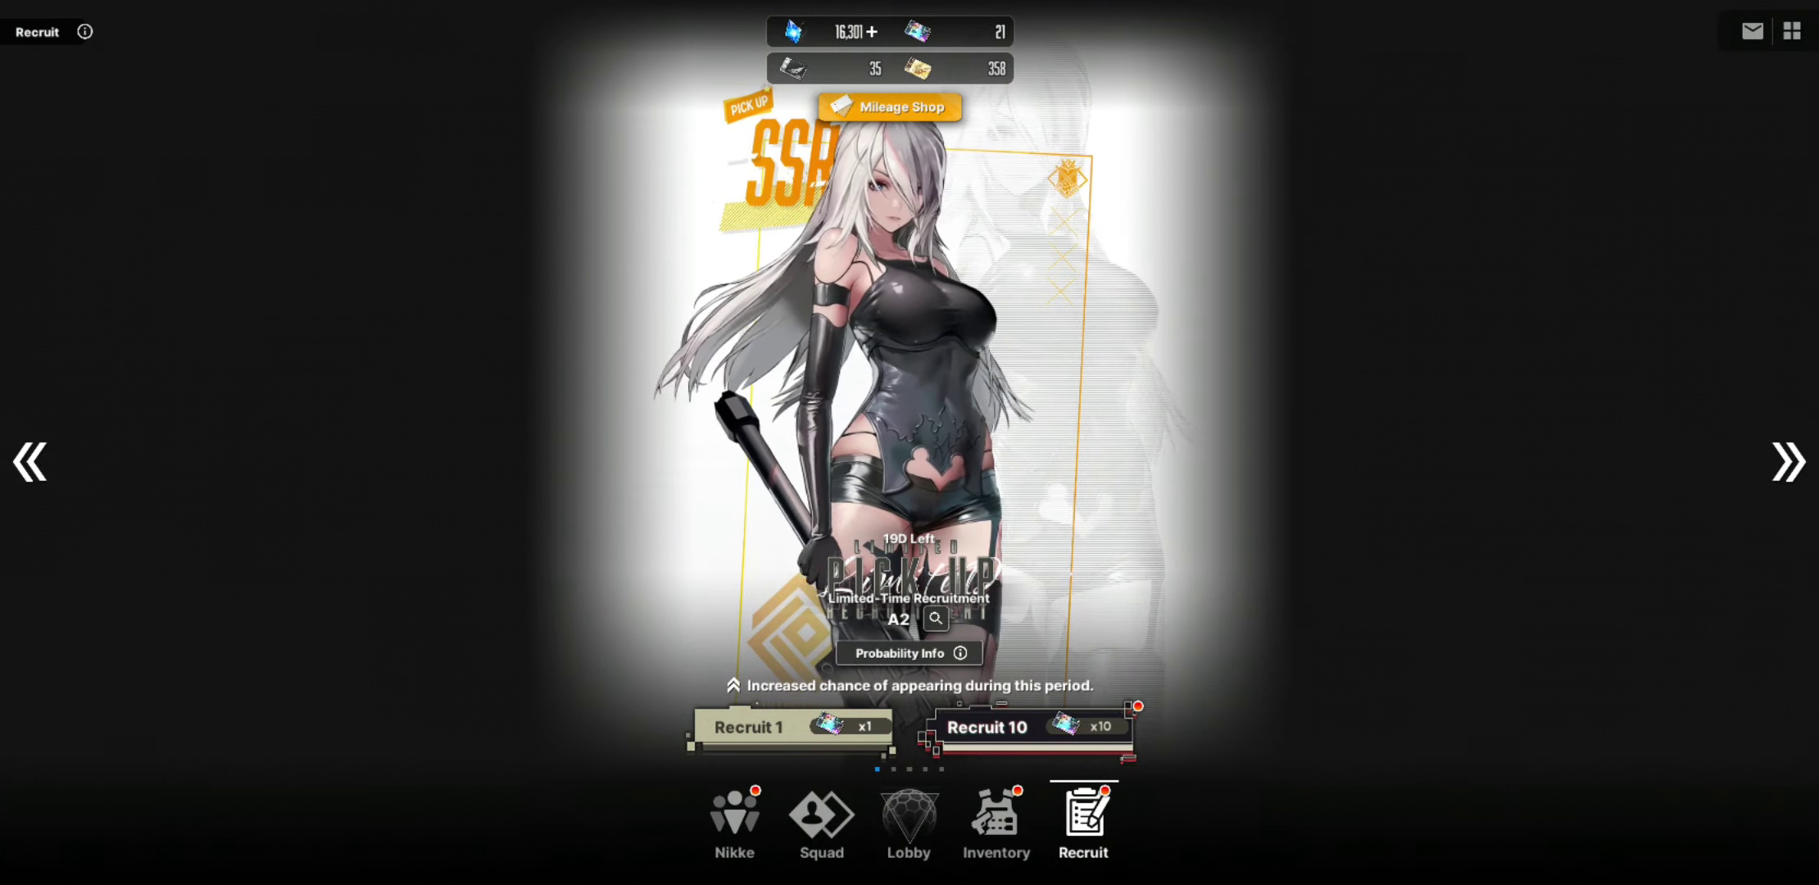
pyautogui.click(1788, 460)
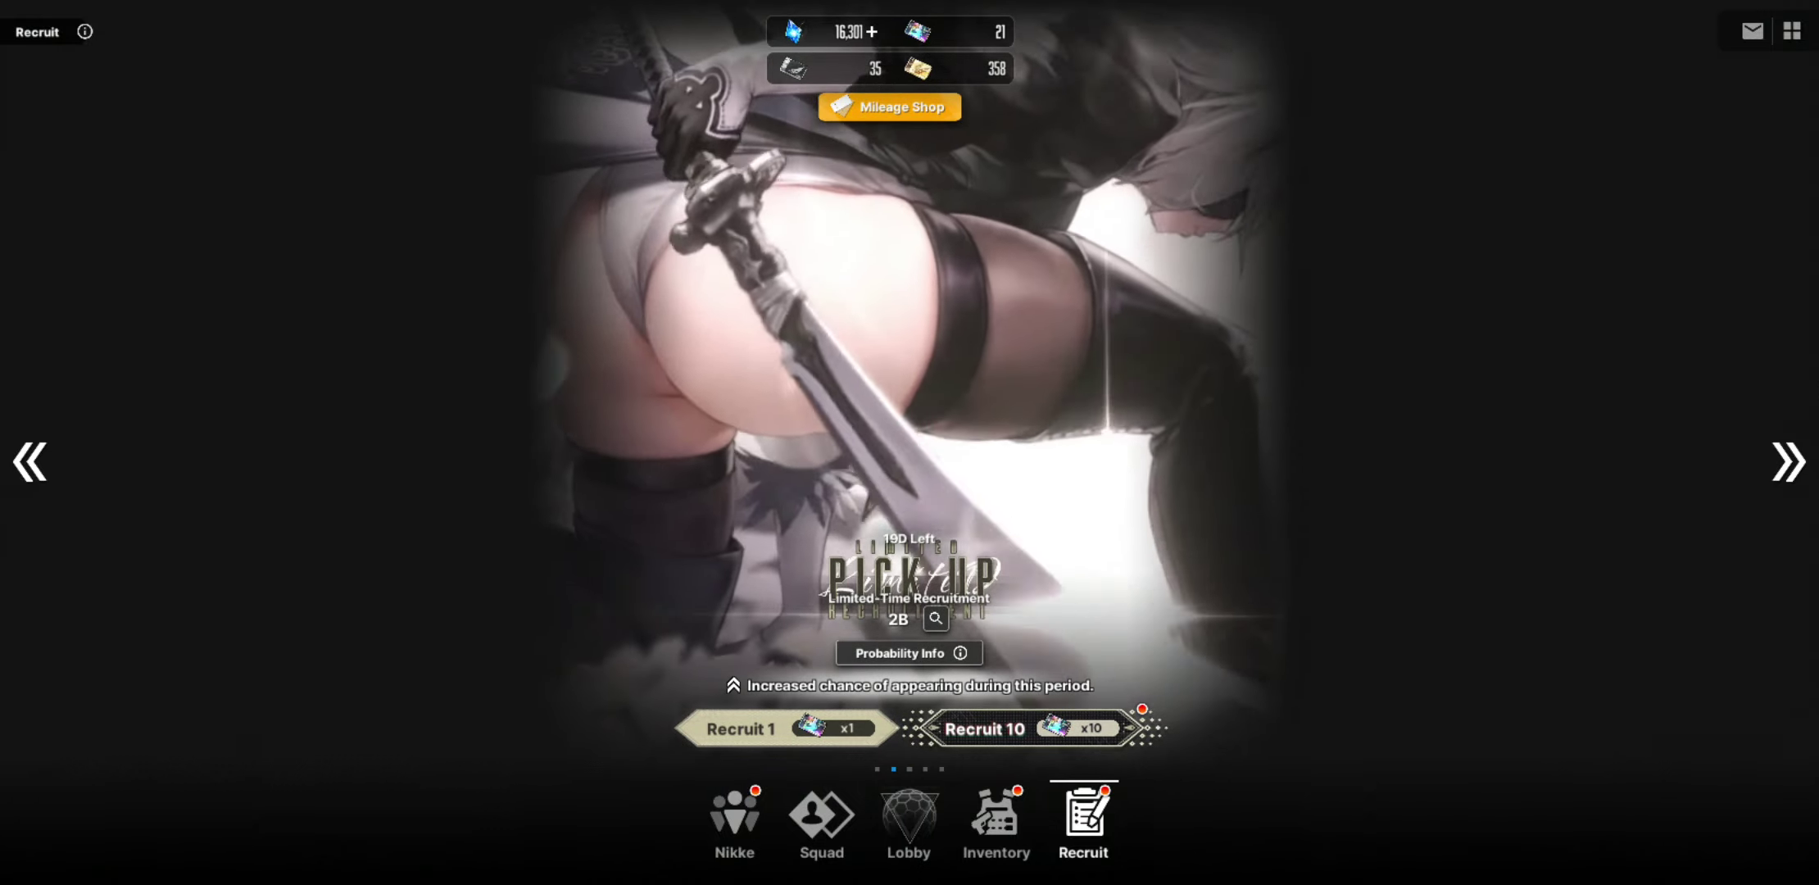
pyautogui.click(1787, 460)
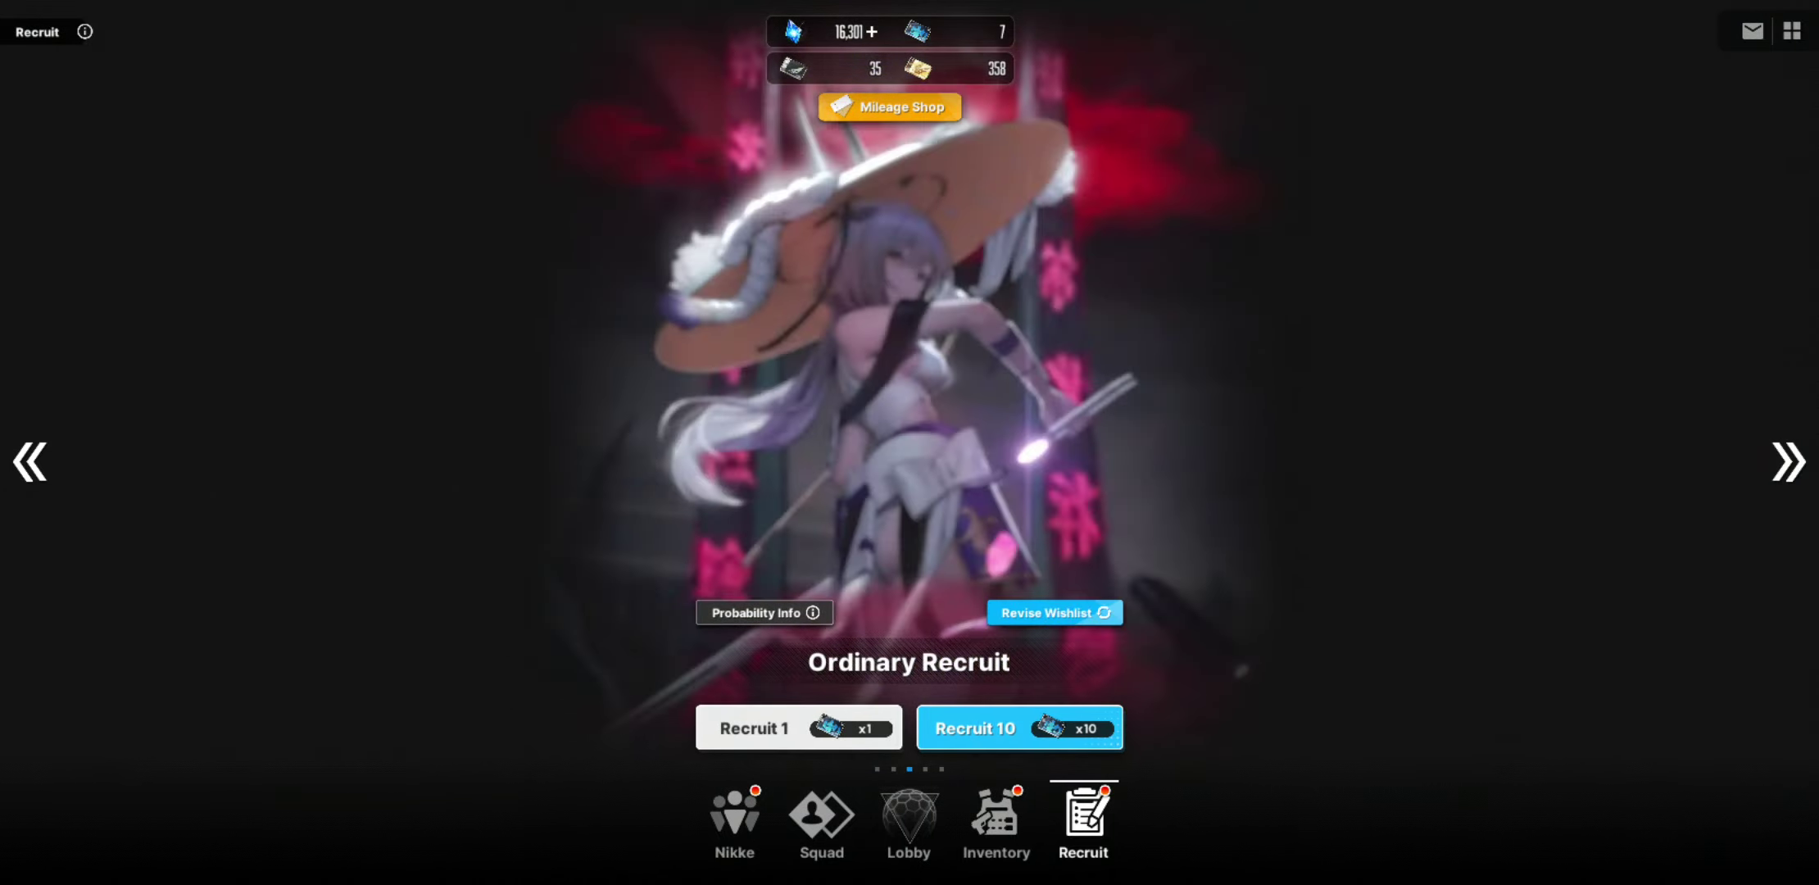
pyautogui.click(1054, 613)
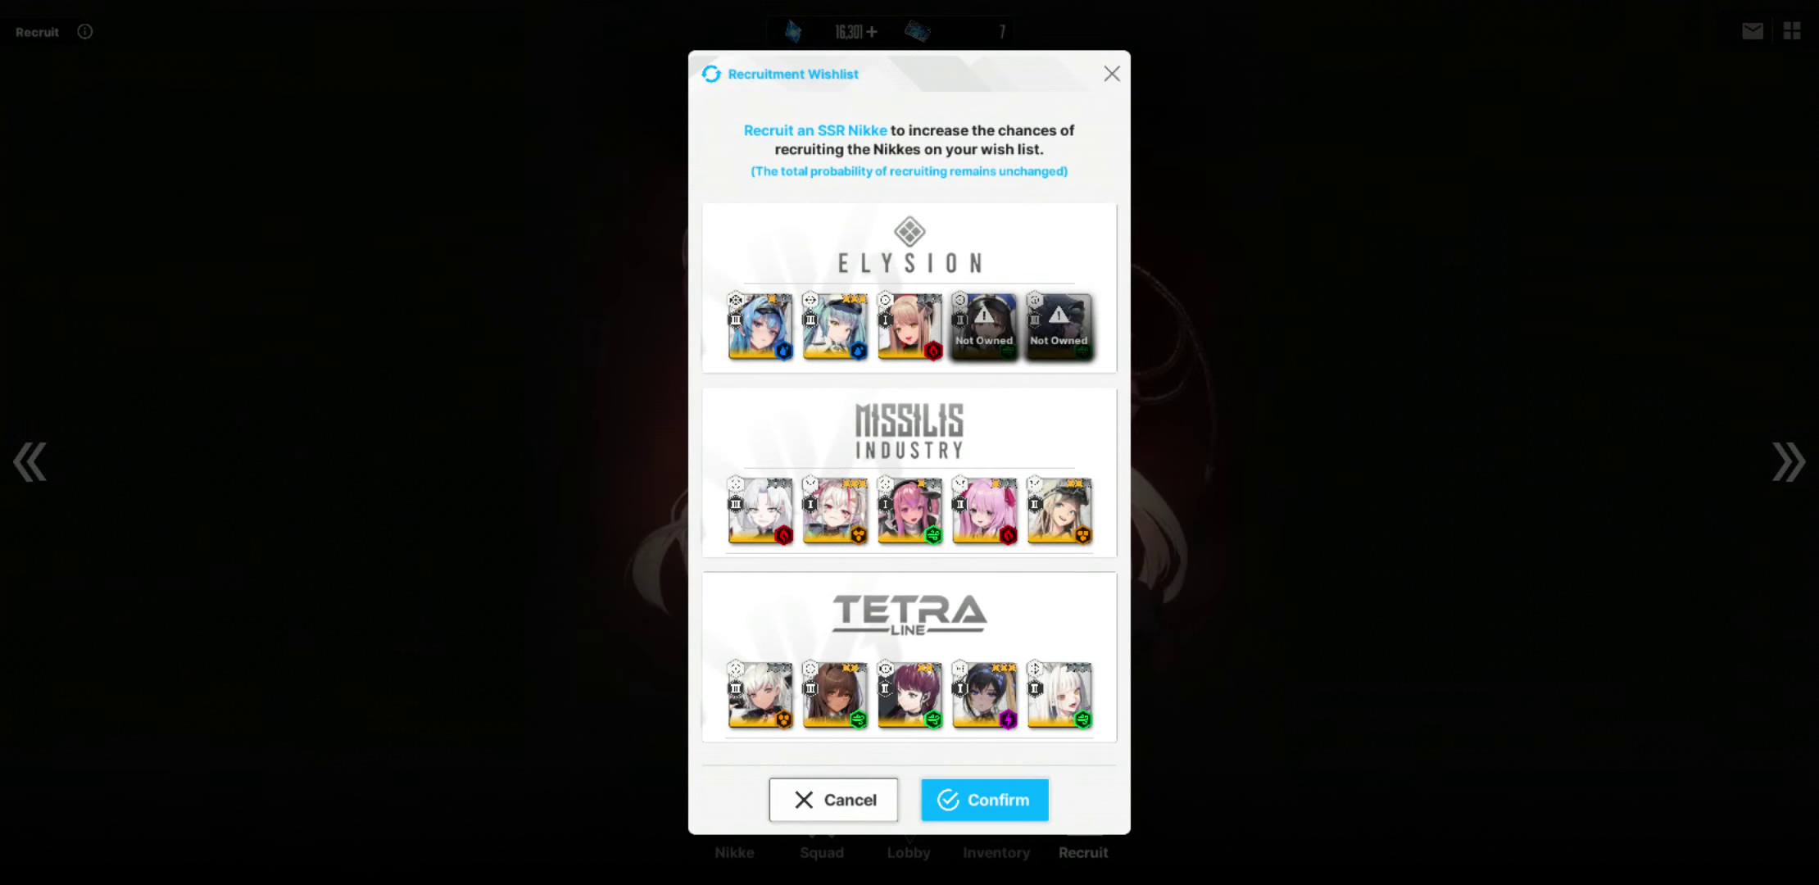
# Step: Swap Brid and Helm out of the Elysion wishlist for not-owned Nikkes
pyautogui.click(1055, 326)
pyautogui.scroll(-2, 909, 626)
pyautogui.scroll(-2, 910, 626)
pyautogui.scroll(-2, 909, 626)
pyautogui.scroll(3, 910, 626)
pyautogui.scroll(2, 909, 626)
pyautogui.scroll(1, 910, 626)
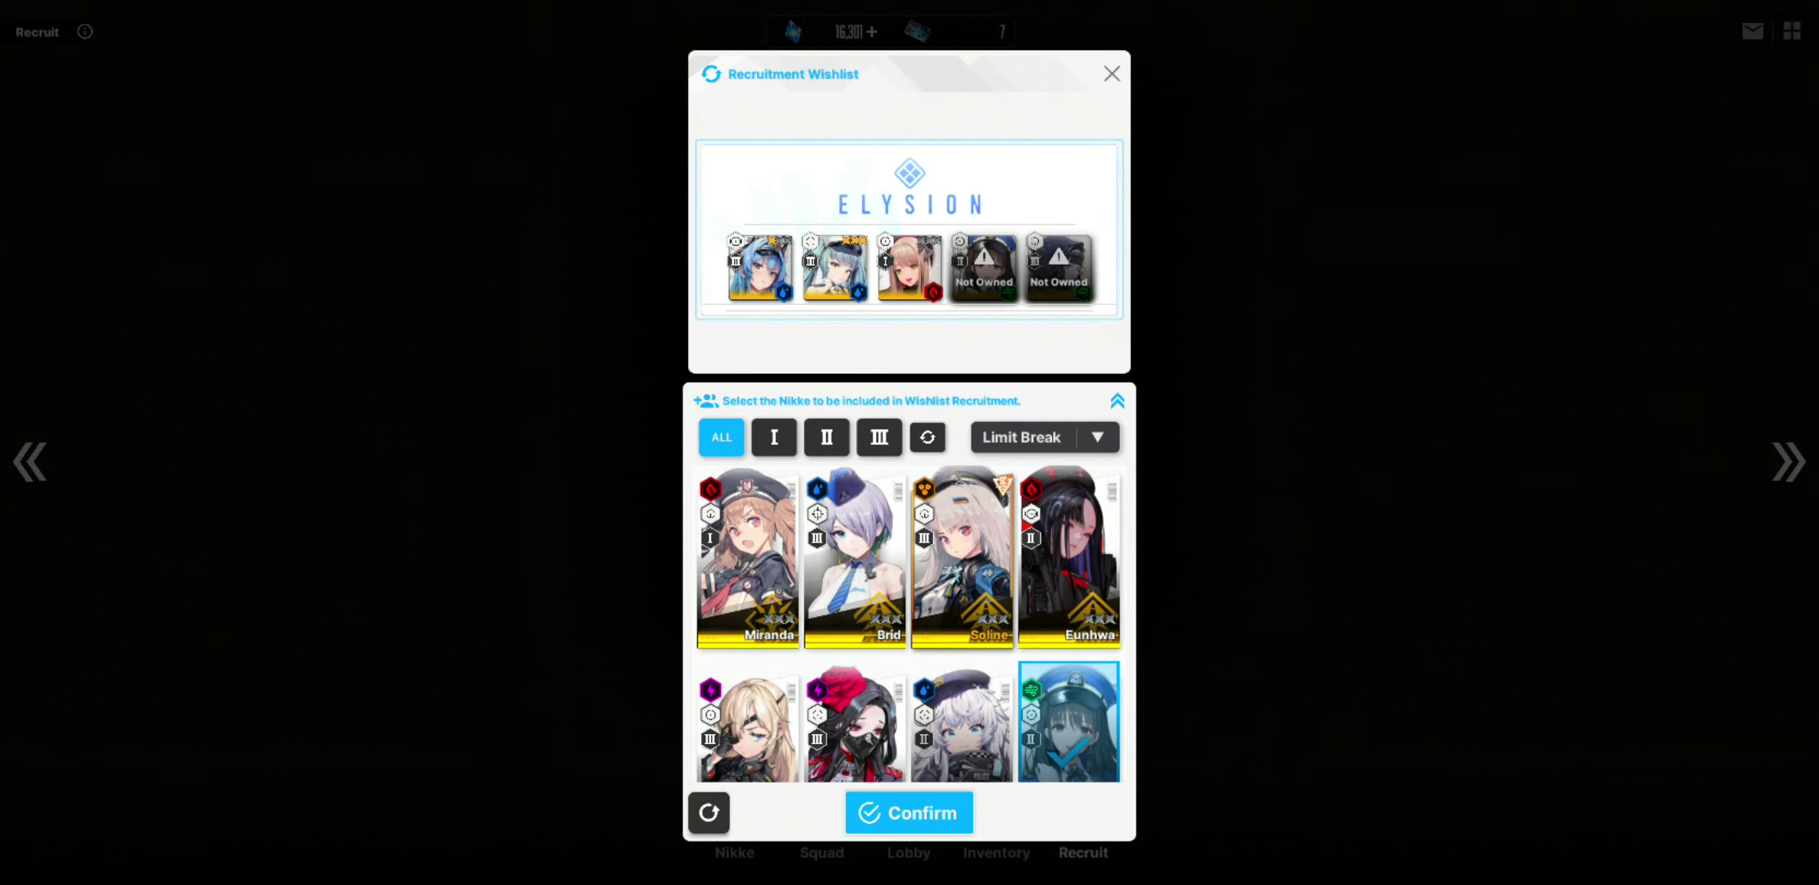
pyautogui.click(834, 268)
pyautogui.scroll(-2, 910, 626)
pyautogui.scroll(-2, 910, 626)
pyautogui.click(962, 725)
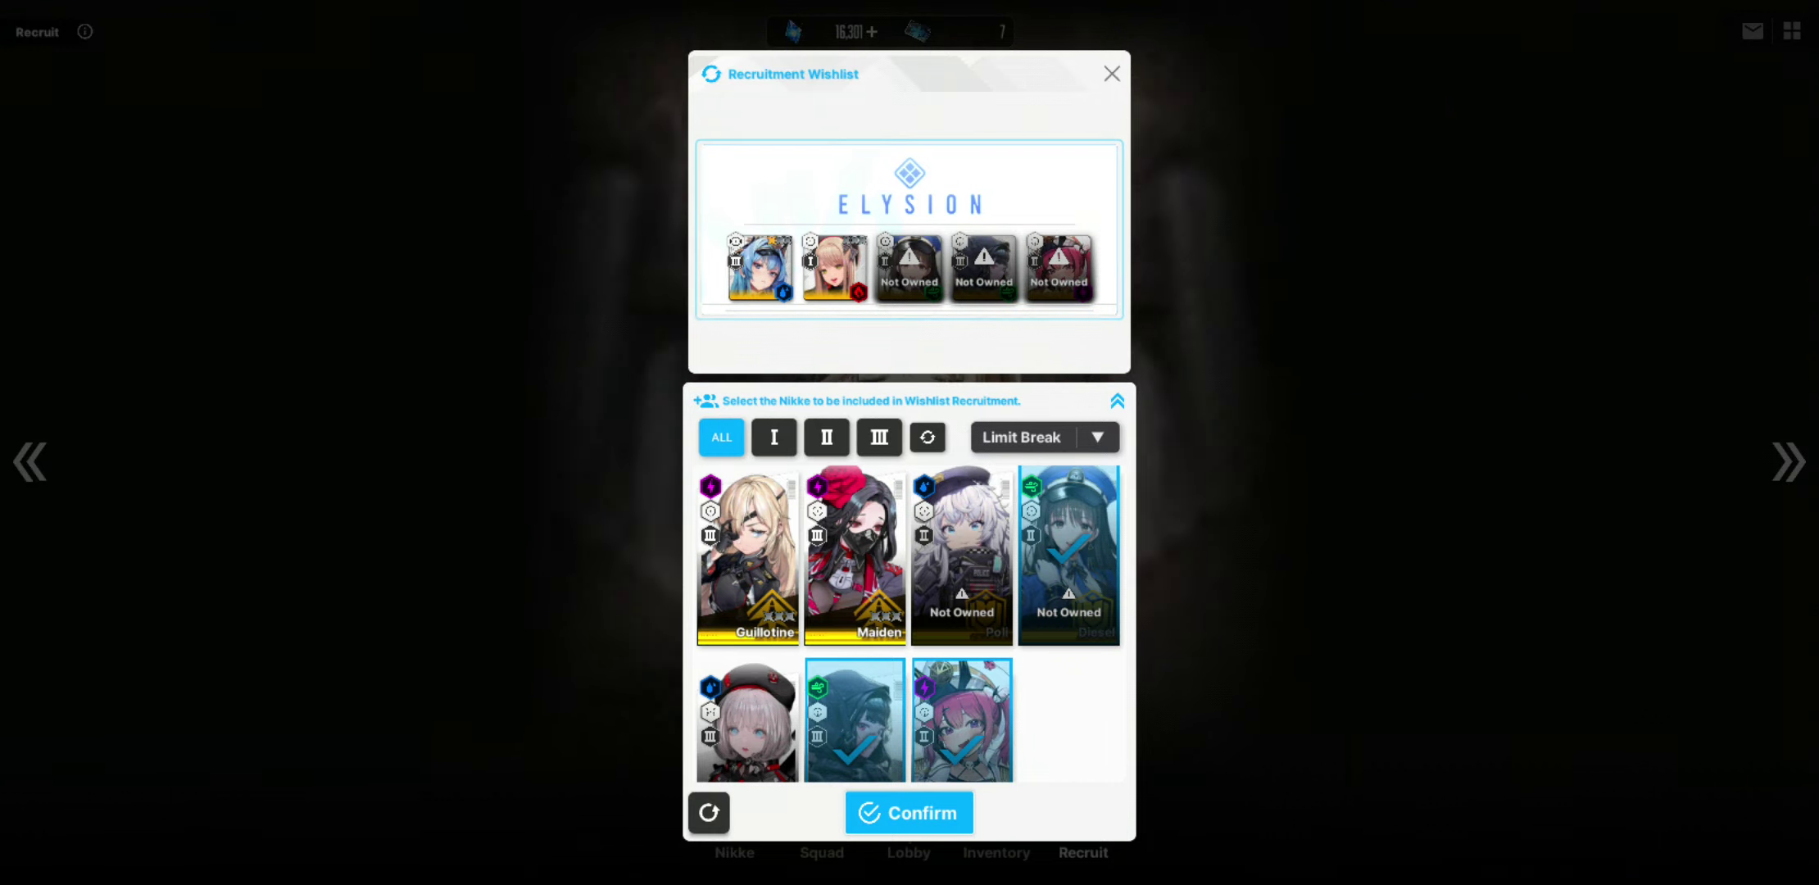
pyautogui.scroll(3, 910, 623)
pyautogui.click(962, 498)
pyautogui.scroll(1, 910, 623)
pyautogui.scroll(-4, 910, 623)
pyautogui.scroll(-2, 909, 624)
pyautogui.scroll(-2, 910, 624)
pyautogui.scroll(-2, 910, 624)
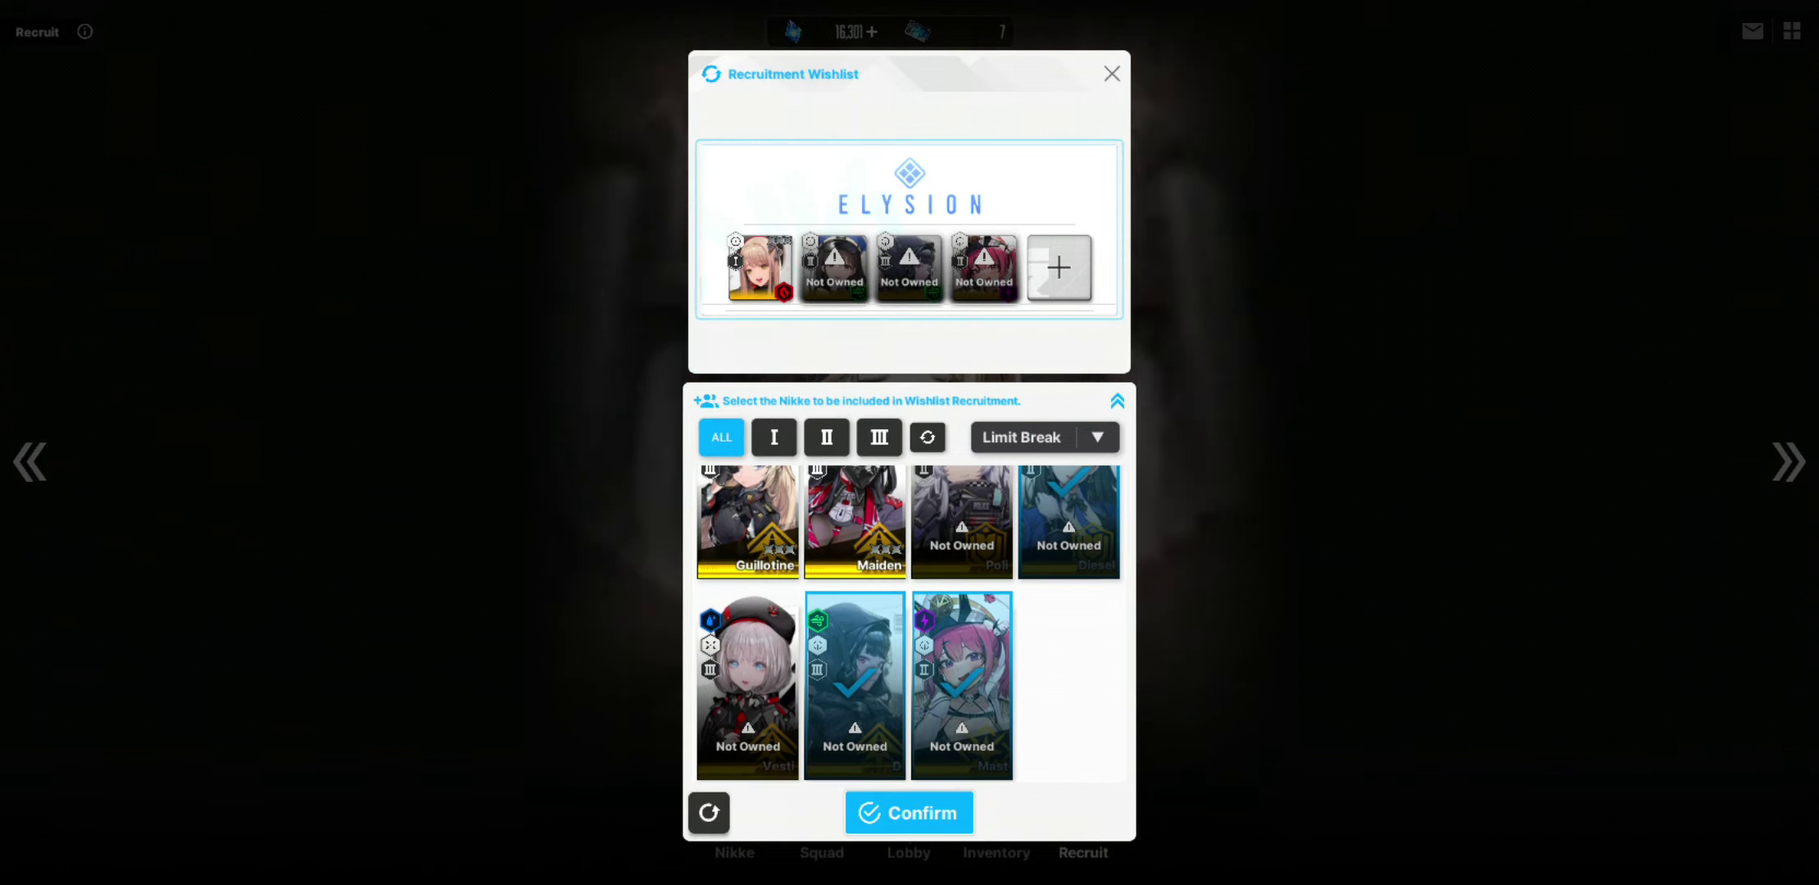
pyautogui.scroll(3, 909, 623)
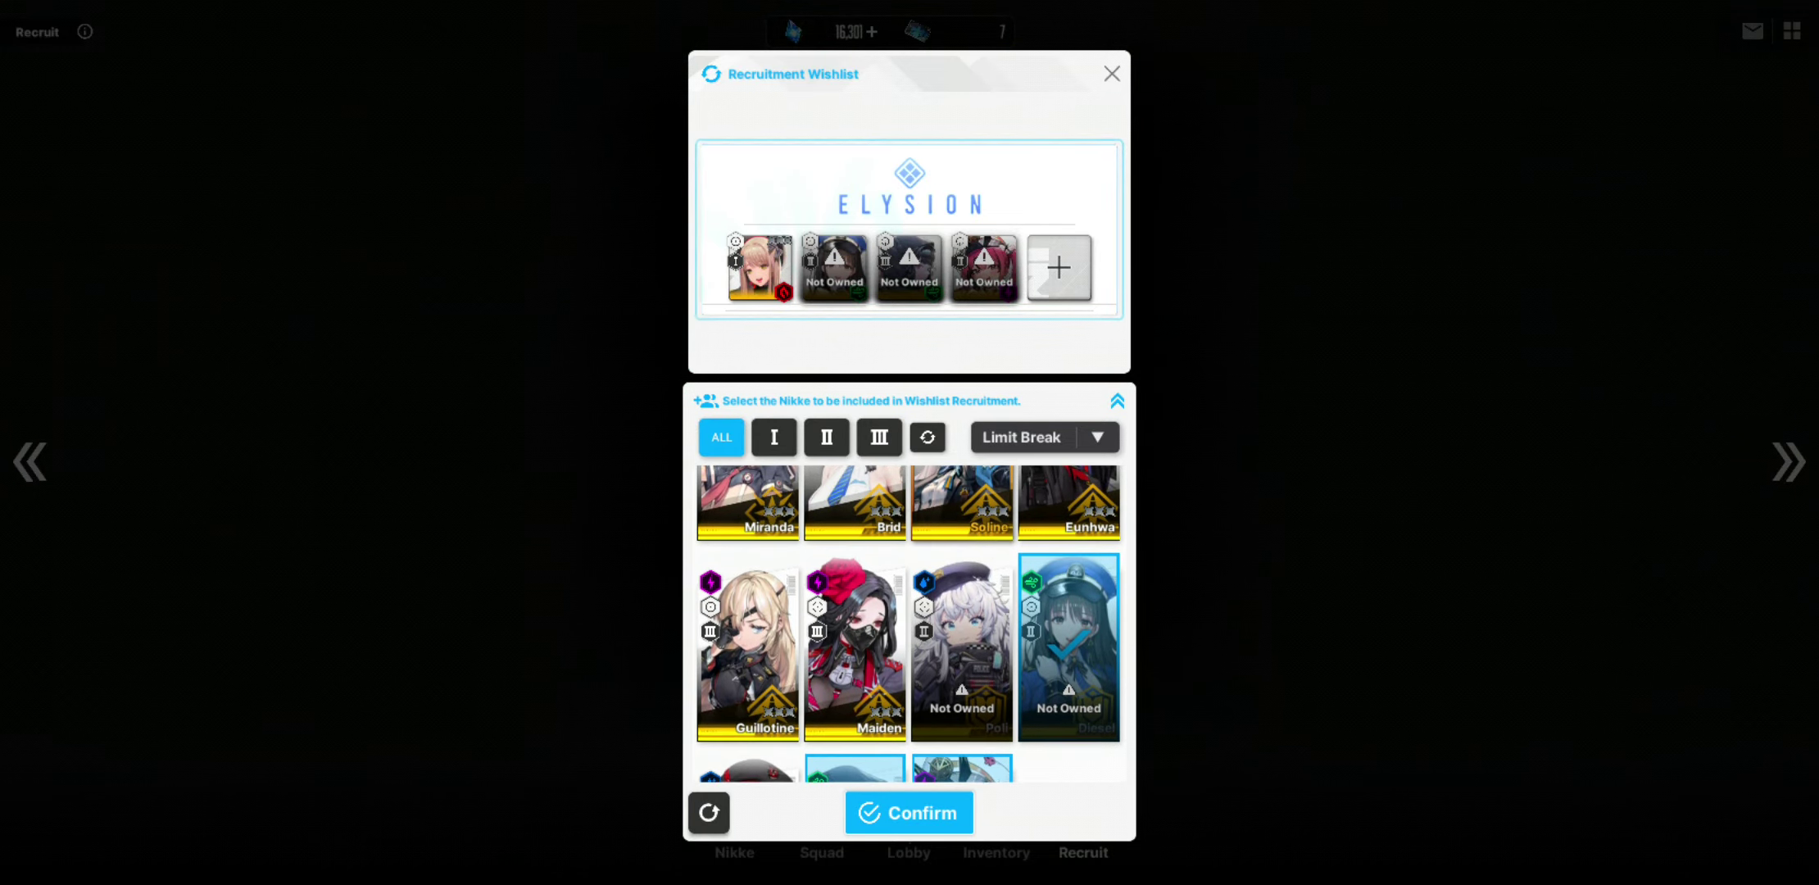
pyautogui.scroll(2, 910, 623)
pyautogui.scroll(2, 910, 623)
pyautogui.scroll(-3, 910, 624)
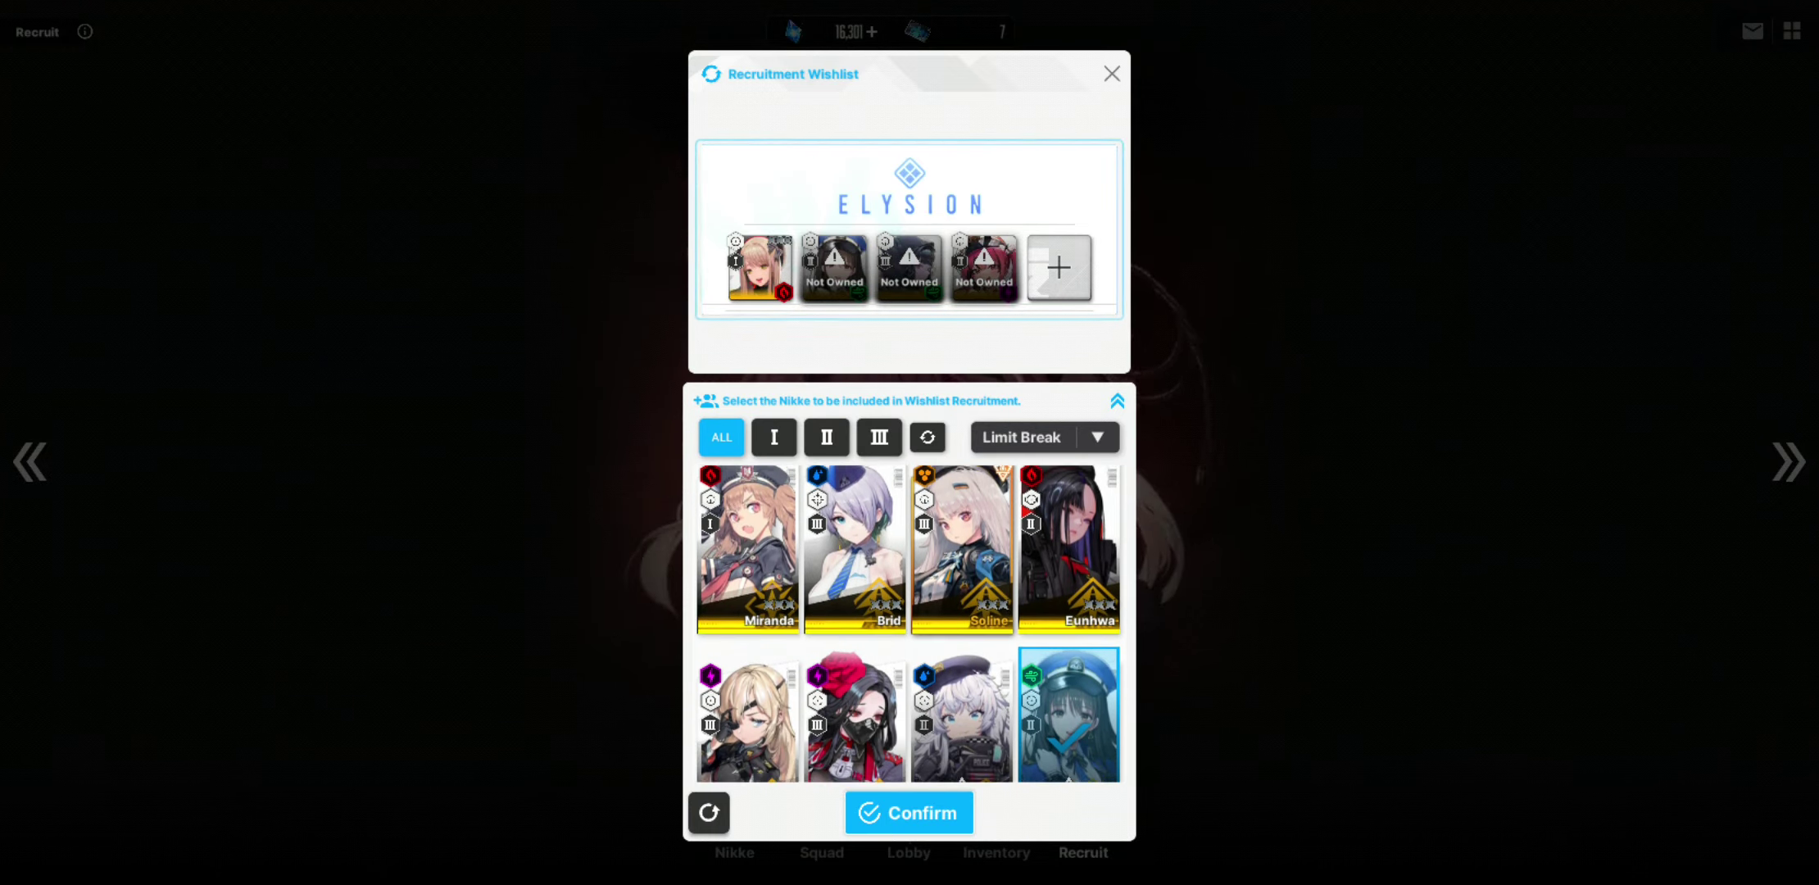
pyautogui.scroll(-5, 908, 623)
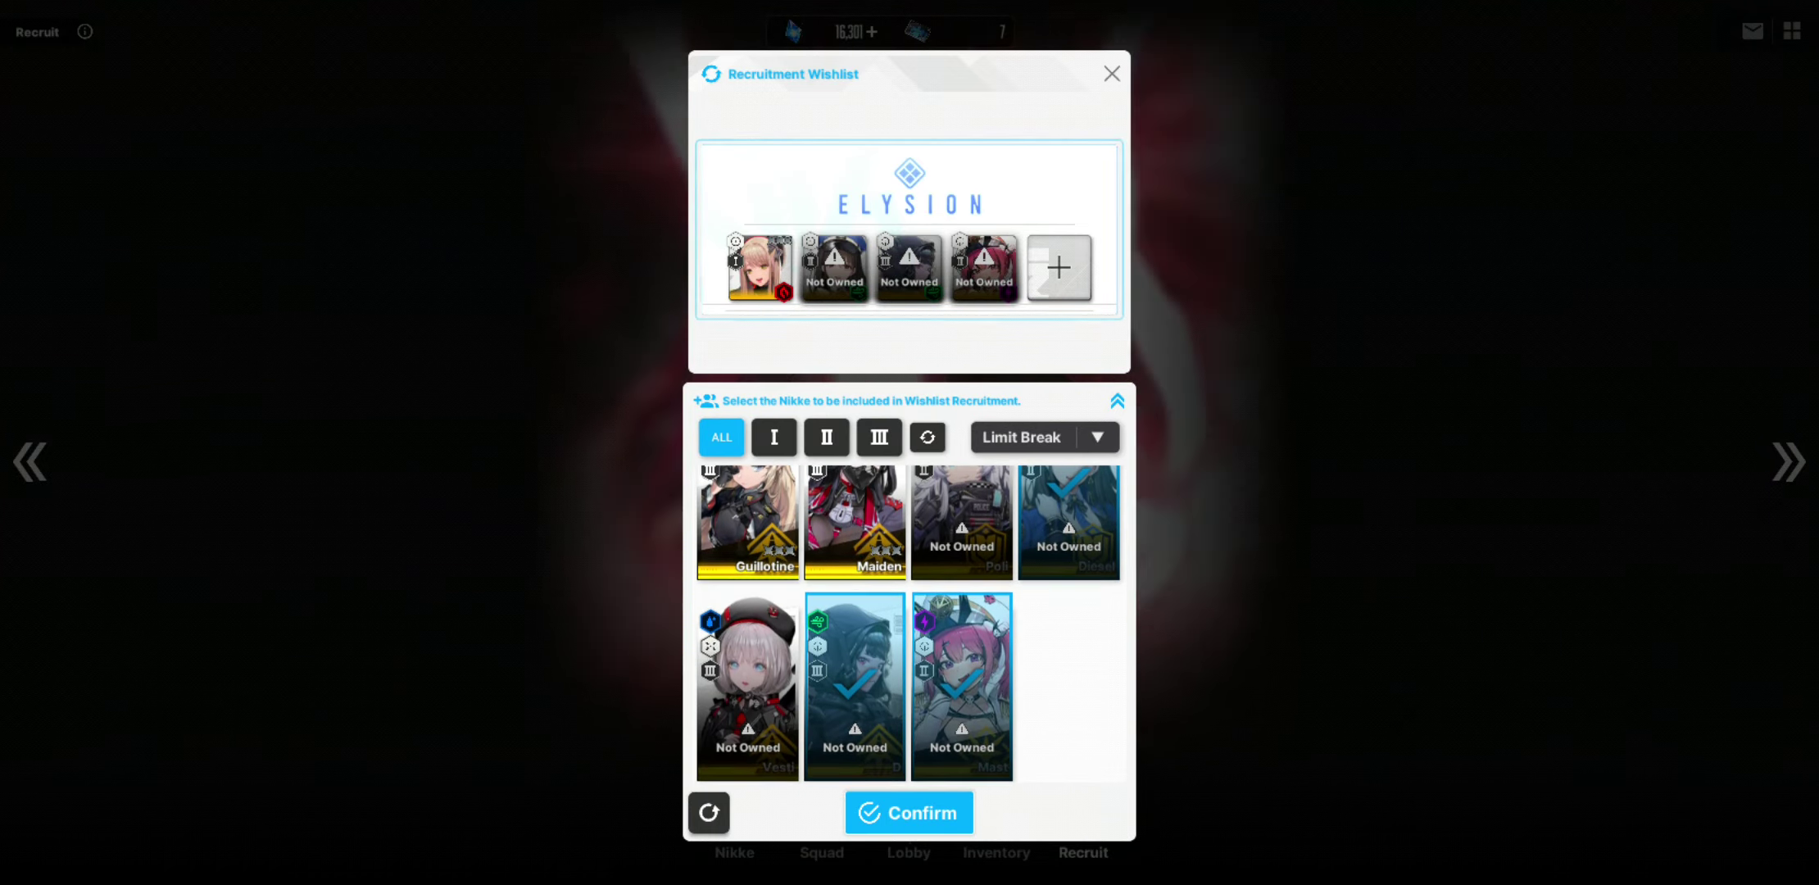
pyautogui.moveTo(1026, 536); pyautogui.dragTo(1026, 576)
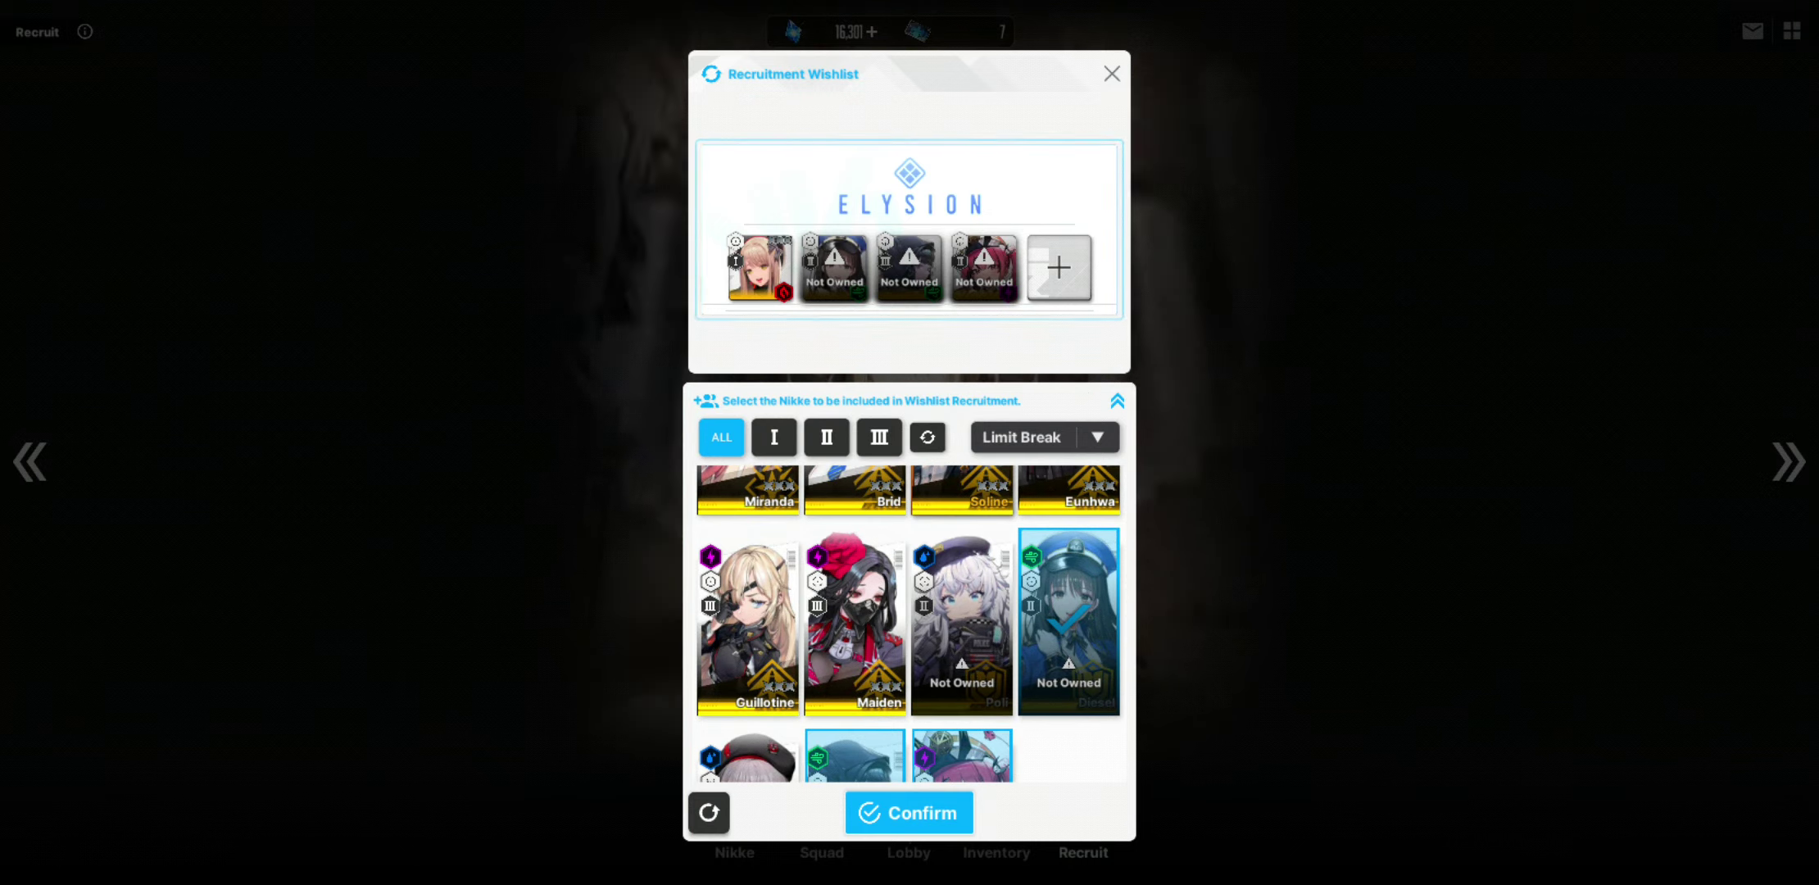
pyautogui.click(962, 619)
pyautogui.click(908, 812)
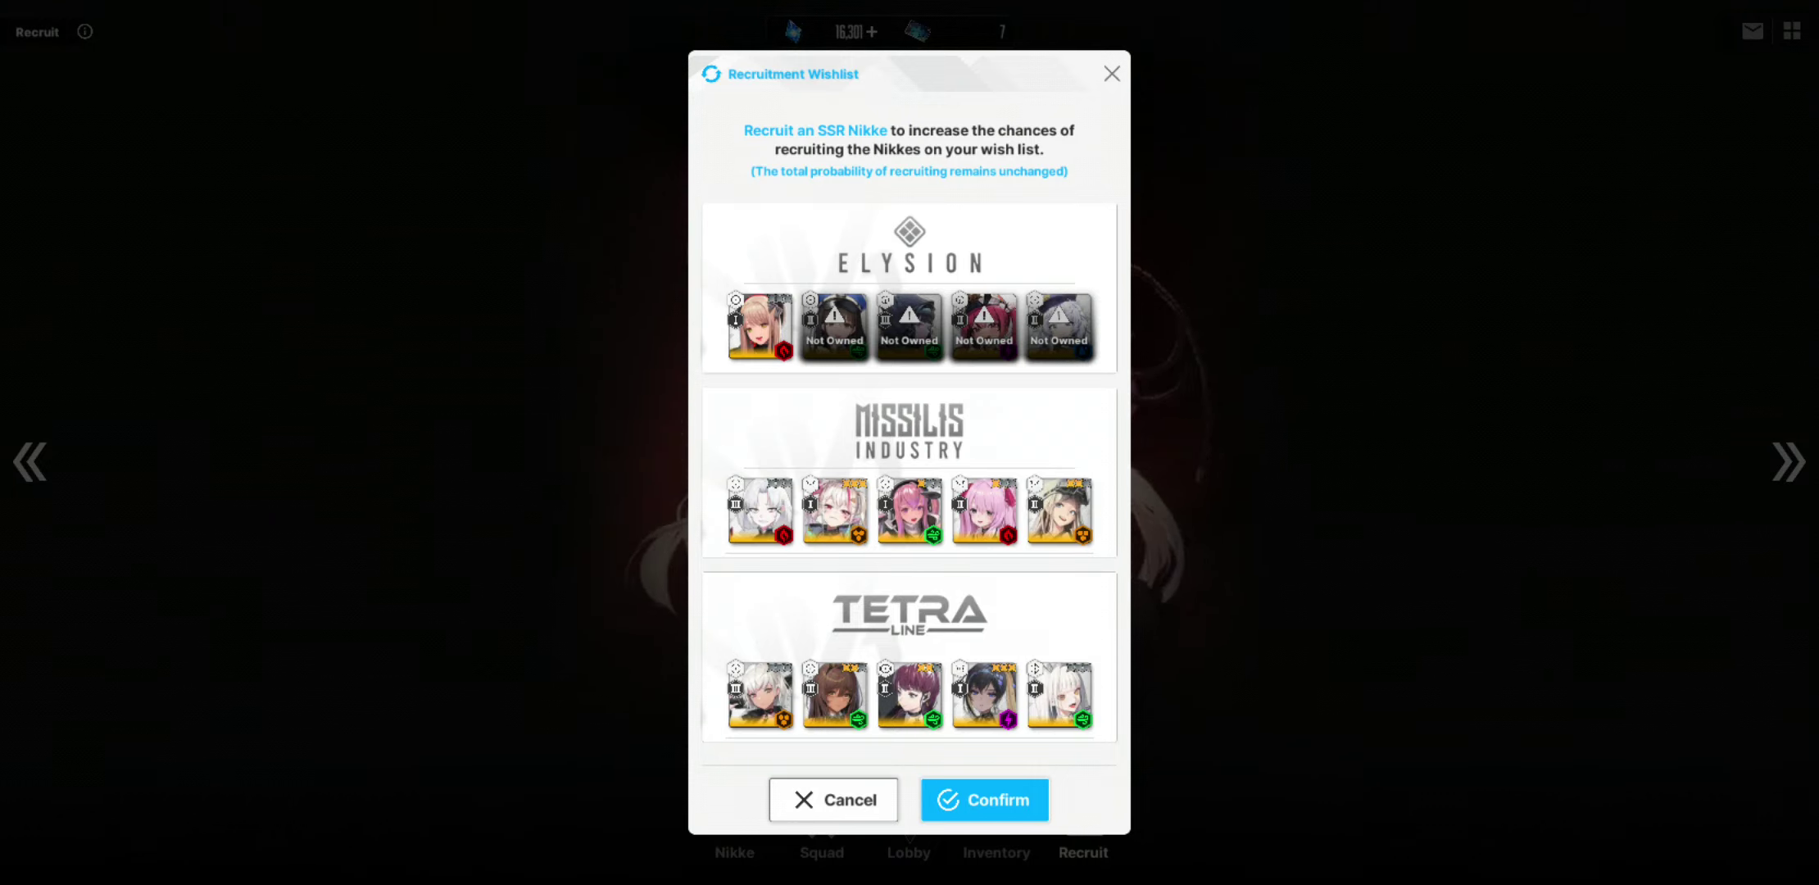
# Step: Replace Sugar with Nero in Tetra Line, add Volume, and confirm the wishlist
pyautogui.click(909, 469)
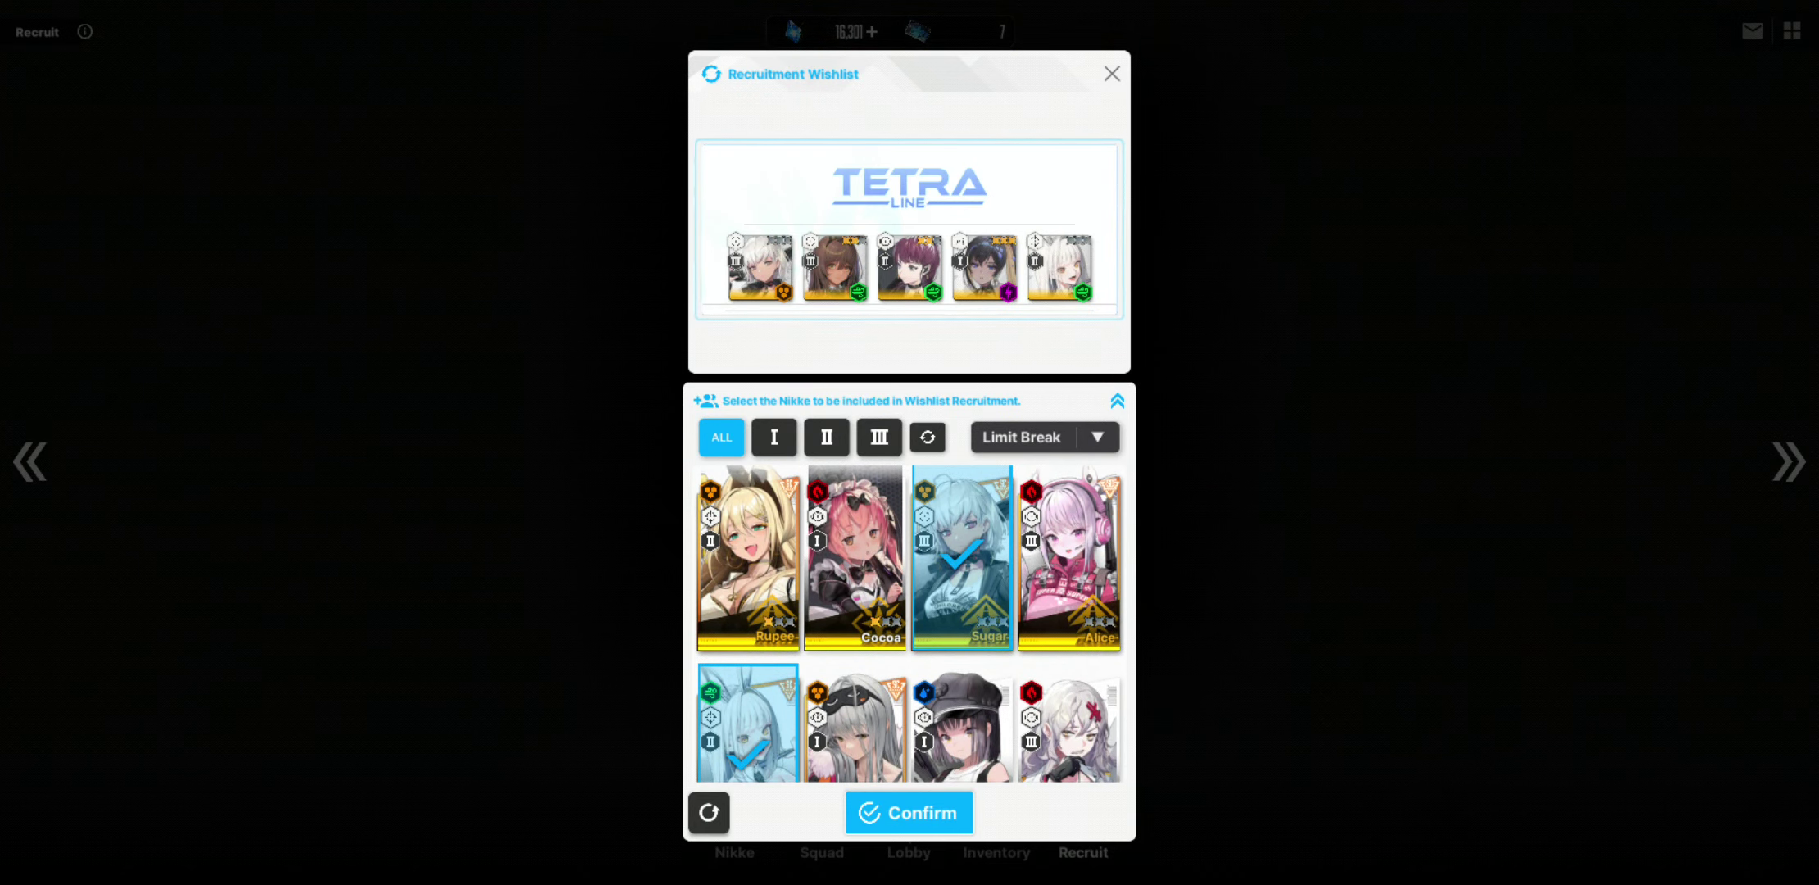
pyautogui.click(962, 558)
pyautogui.scroll(-1, 909, 626)
pyautogui.scroll(-1, 909, 626)
pyautogui.scroll(-1, 910, 626)
pyautogui.scroll(-1, 909, 626)
pyautogui.scroll(-1, 909, 626)
pyautogui.scroll(-1, 910, 626)
pyautogui.click(1059, 605)
pyautogui.scroll(1, 909, 612)
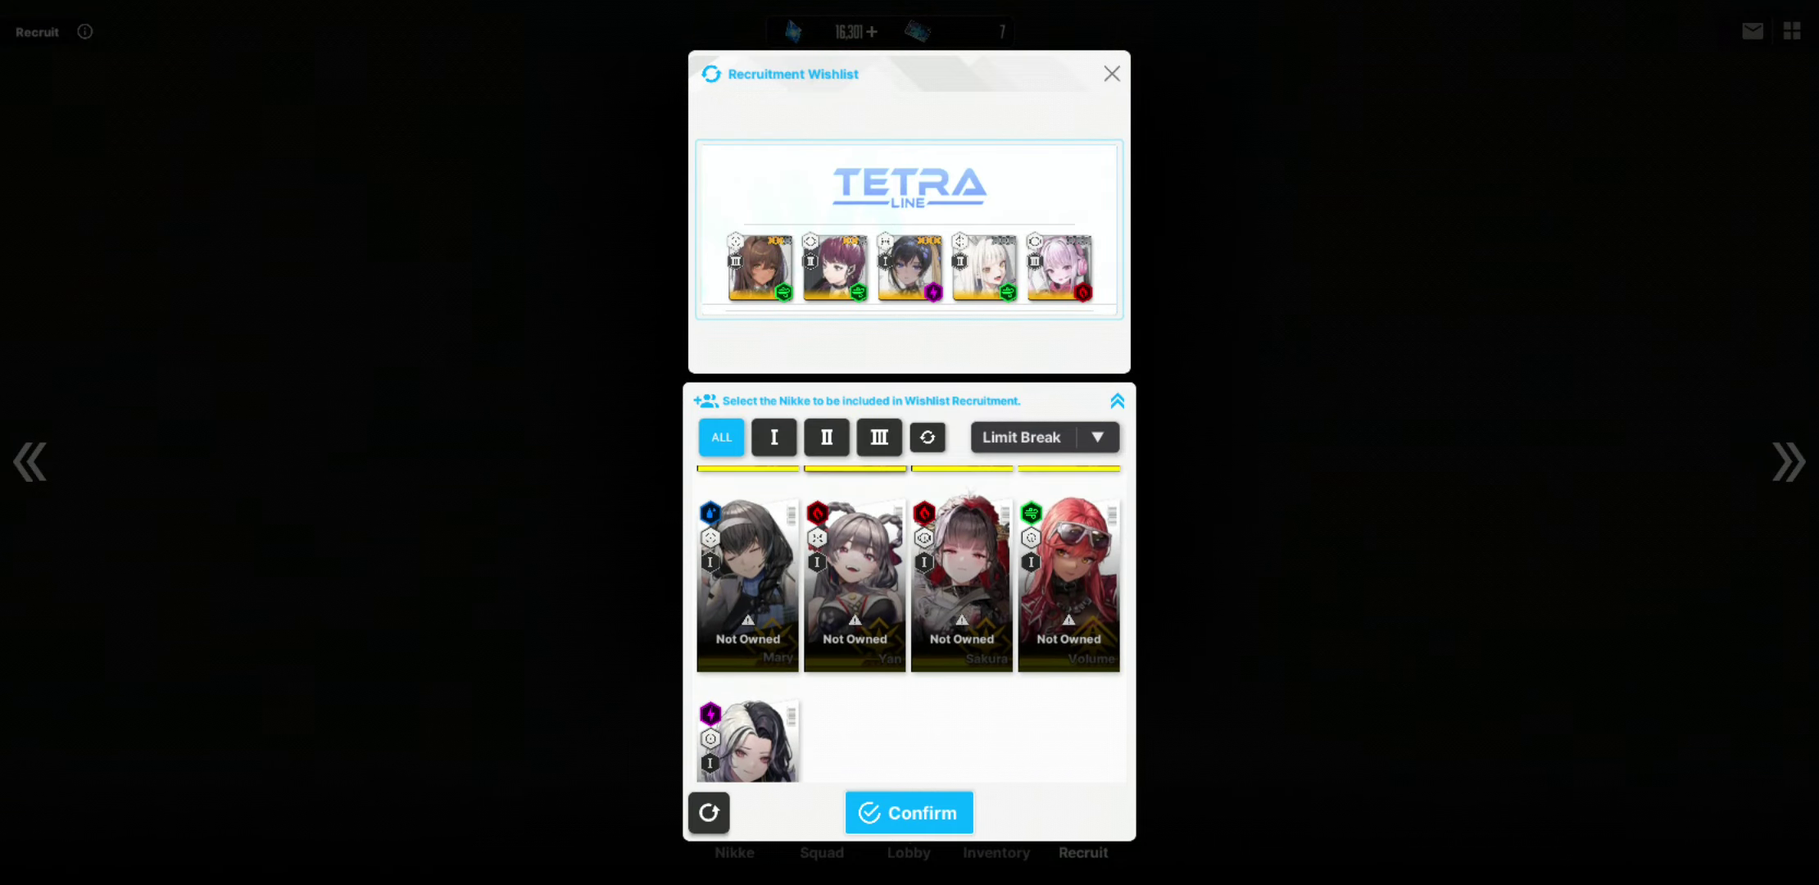
pyautogui.scroll(1, 910, 626)
pyautogui.scroll(-2, 1051, 614)
pyautogui.scroll(1, 910, 626)
pyautogui.scroll(1, 910, 626)
pyautogui.scroll(-2, 909, 626)
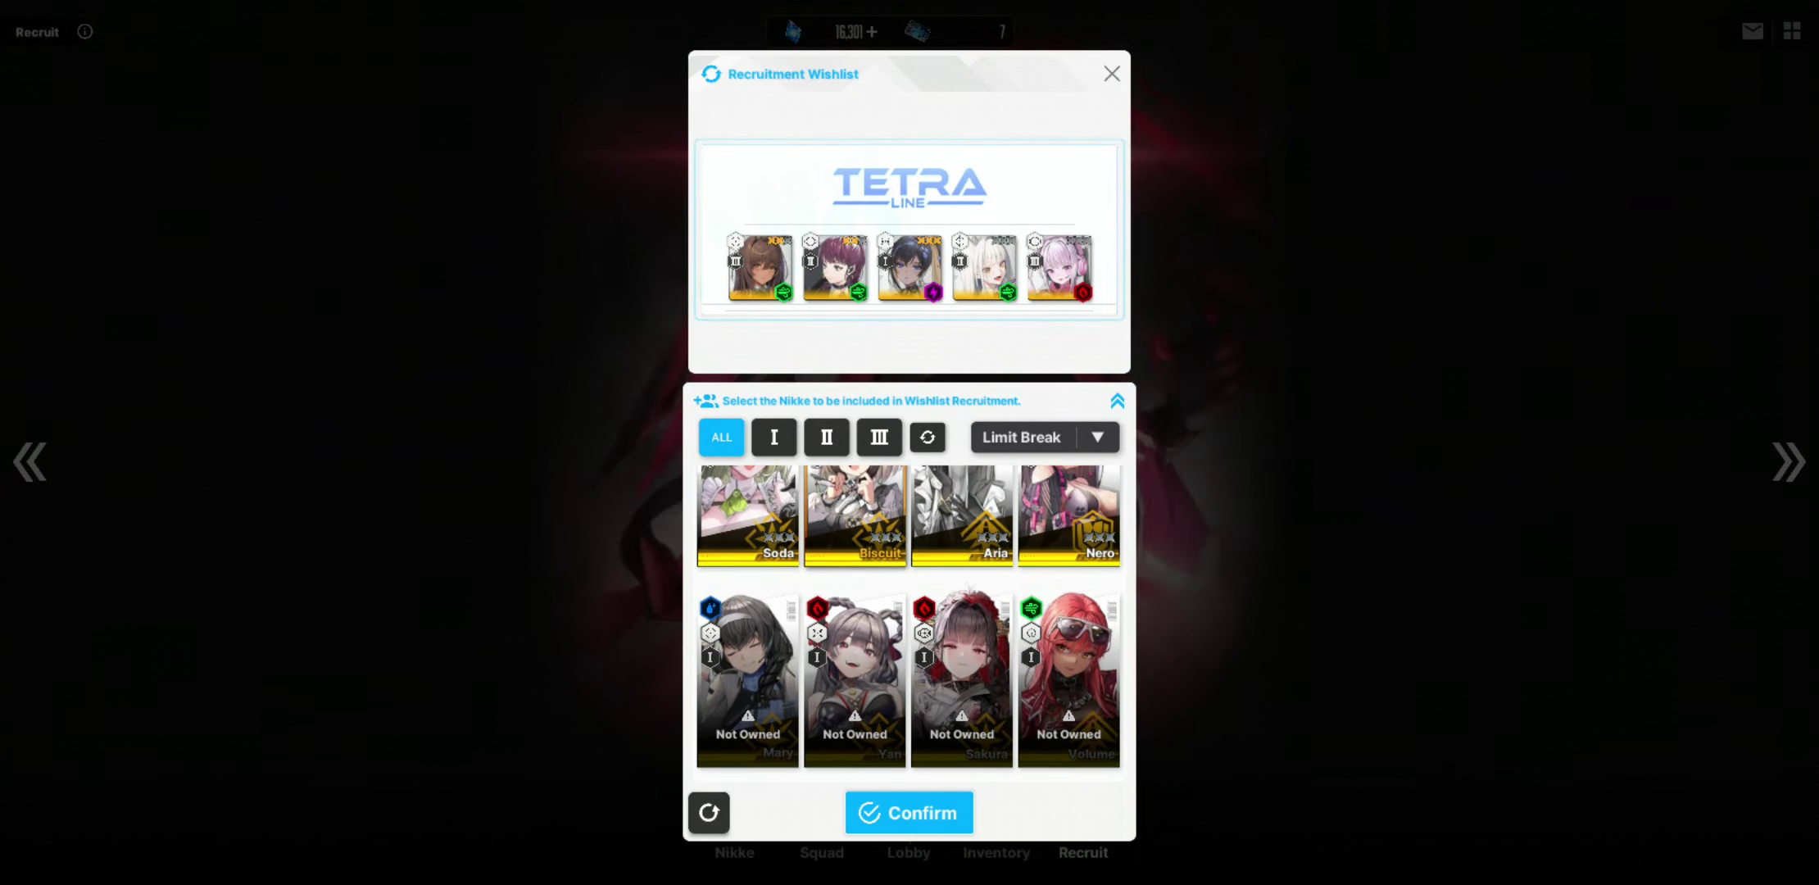
pyautogui.scroll(2, 910, 626)
pyautogui.scroll(-3, 909, 626)
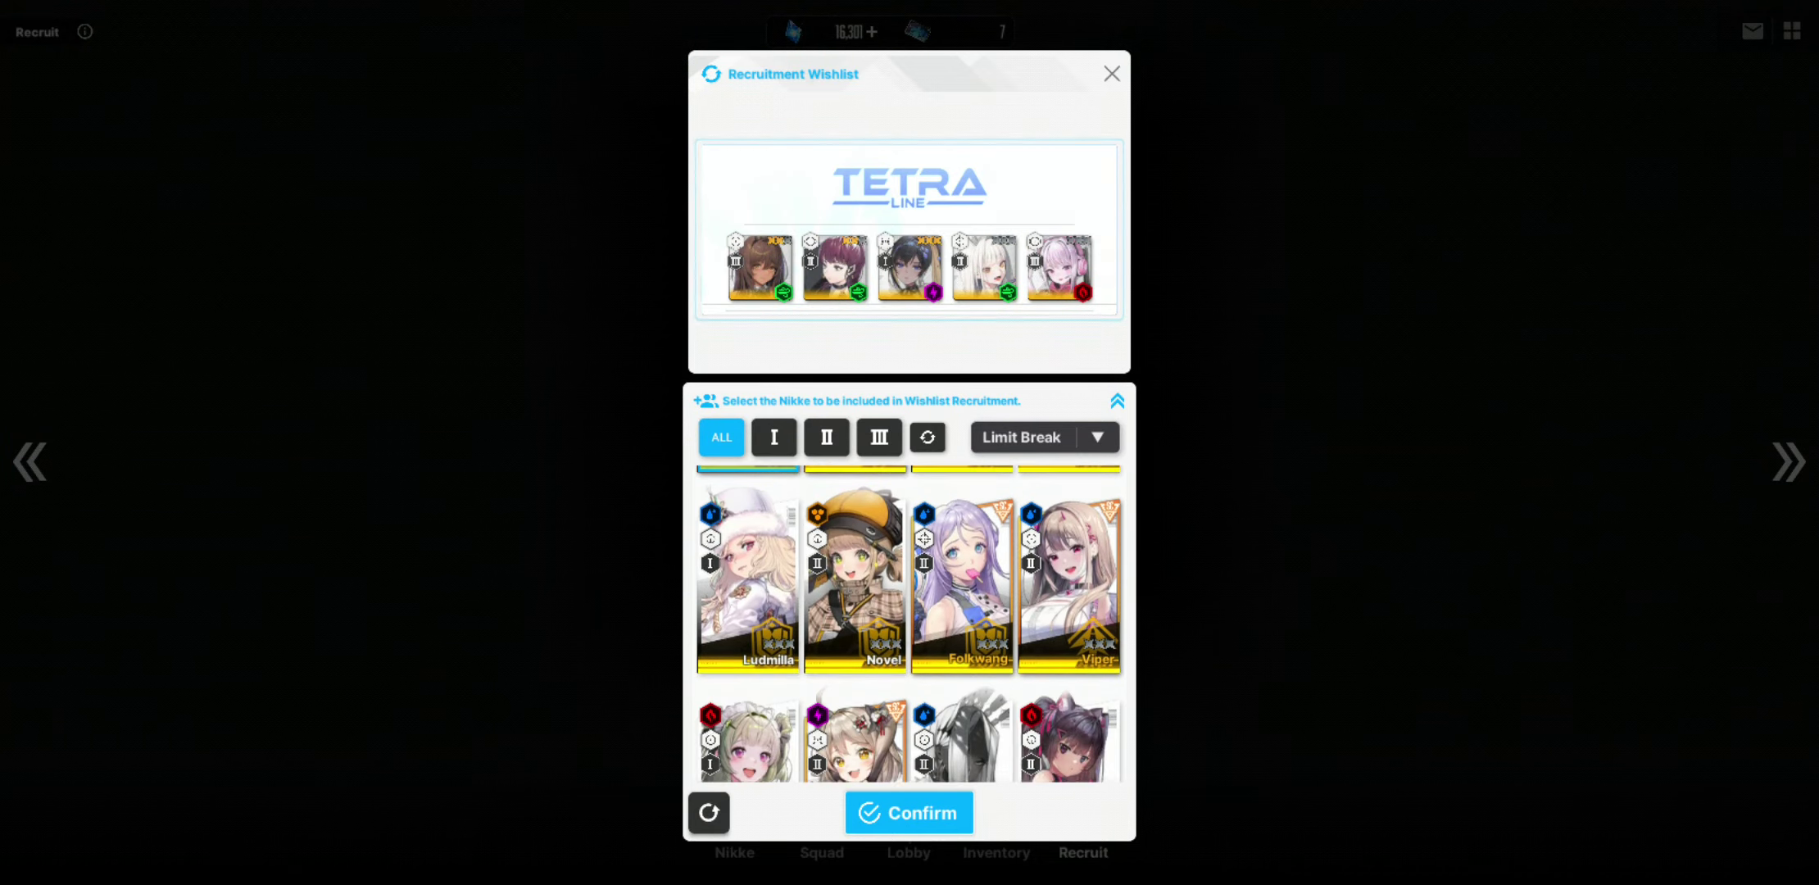
pyautogui.scroll(-1, 910, 626)
pyautogui.scroll(-1, 910, 624)
pyautogui.scroll(-1, 909, 626)
pyautogui.scroll(-2, 909, 626)
pyautogui.scroll(-1, 910, 626)
pyautogui.scroll(-1, 909, 626)
pyautogui.click(1101, 487)
pyautogui.scroll(1, 909, 626)
pyautogui.scroll(2, 910, 626)
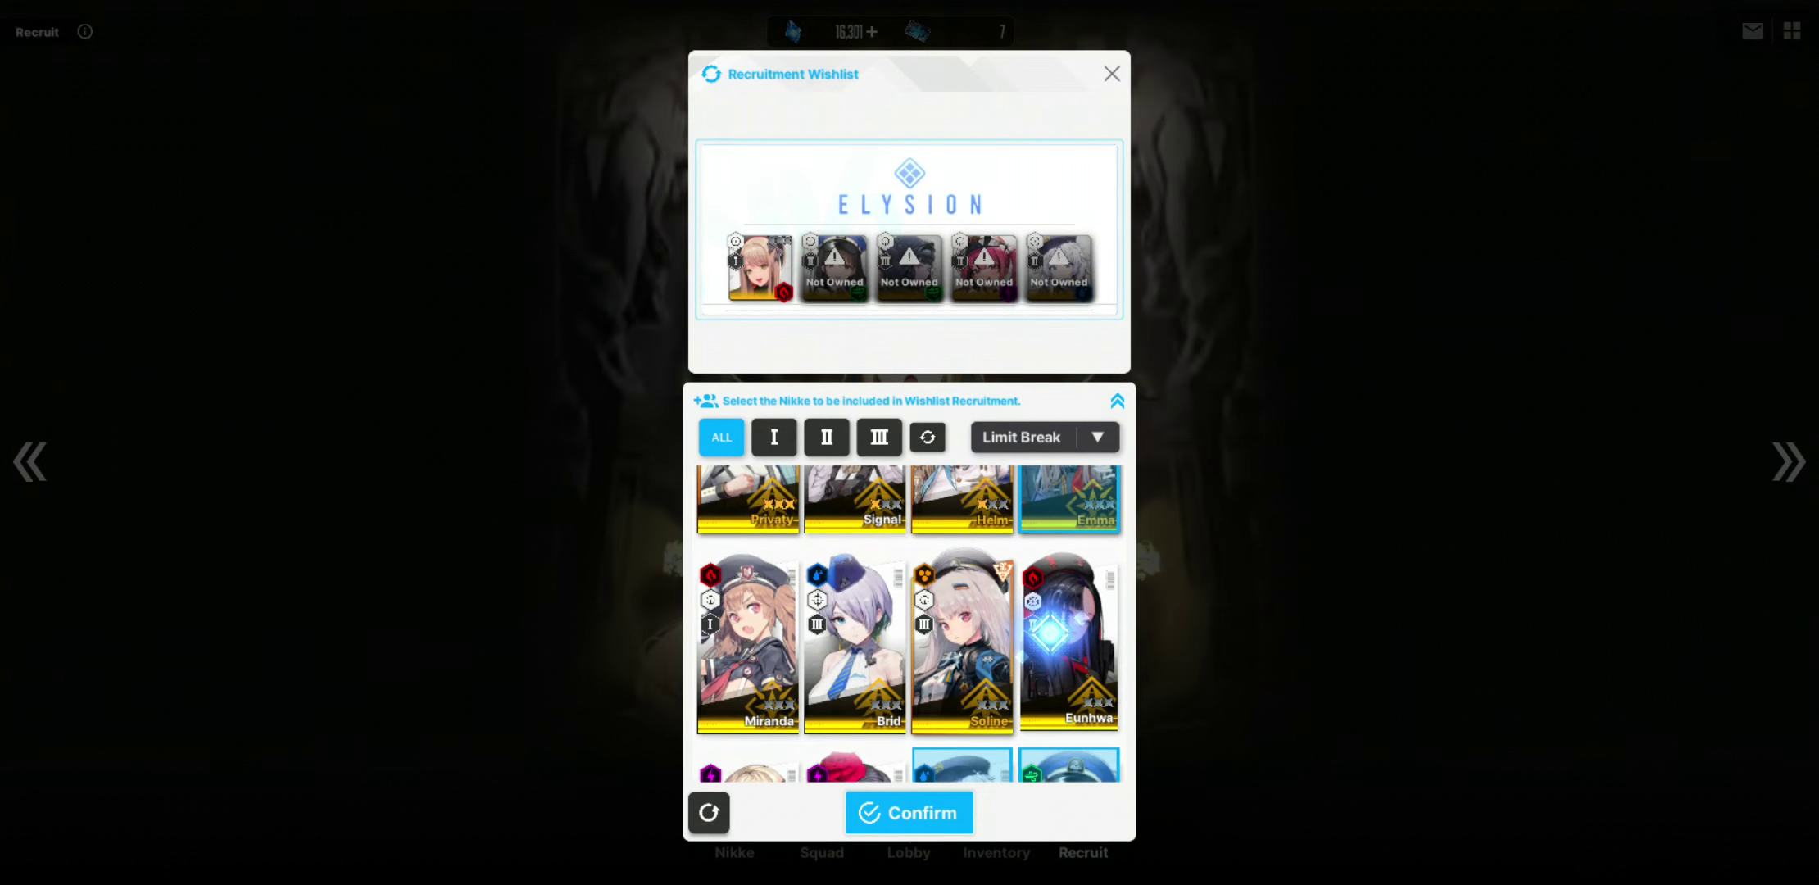
pyautogui.scroll(-5, 910, 626)
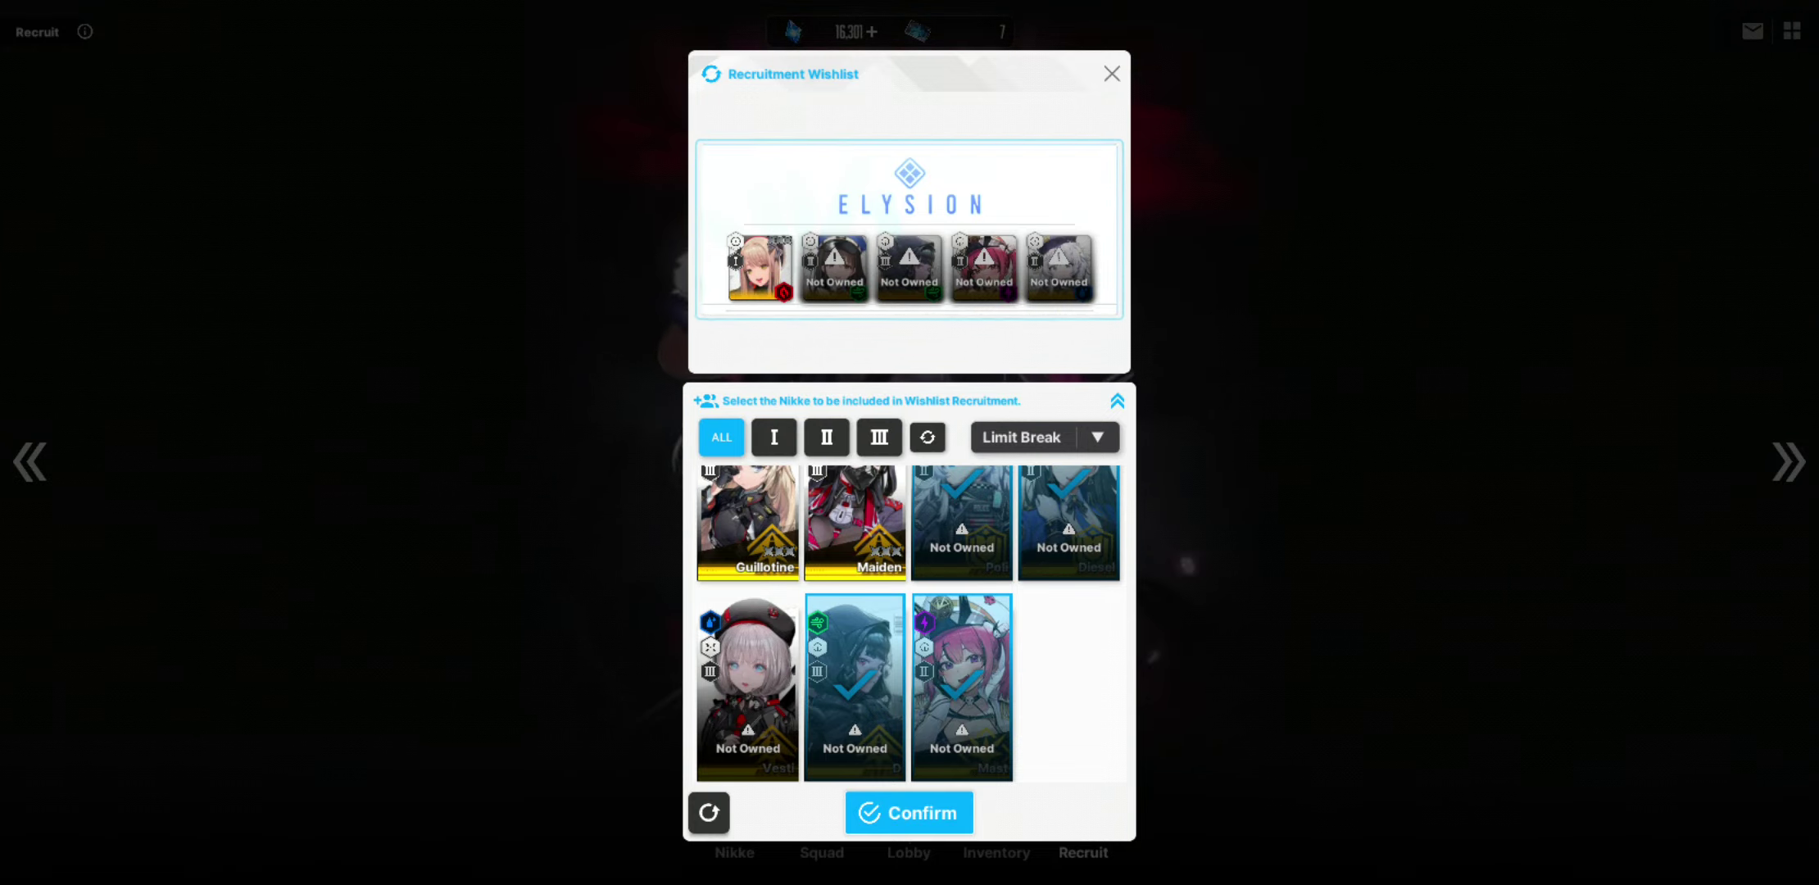
pyautogui.click(909, 812)
pyautogui.click(995, 799)
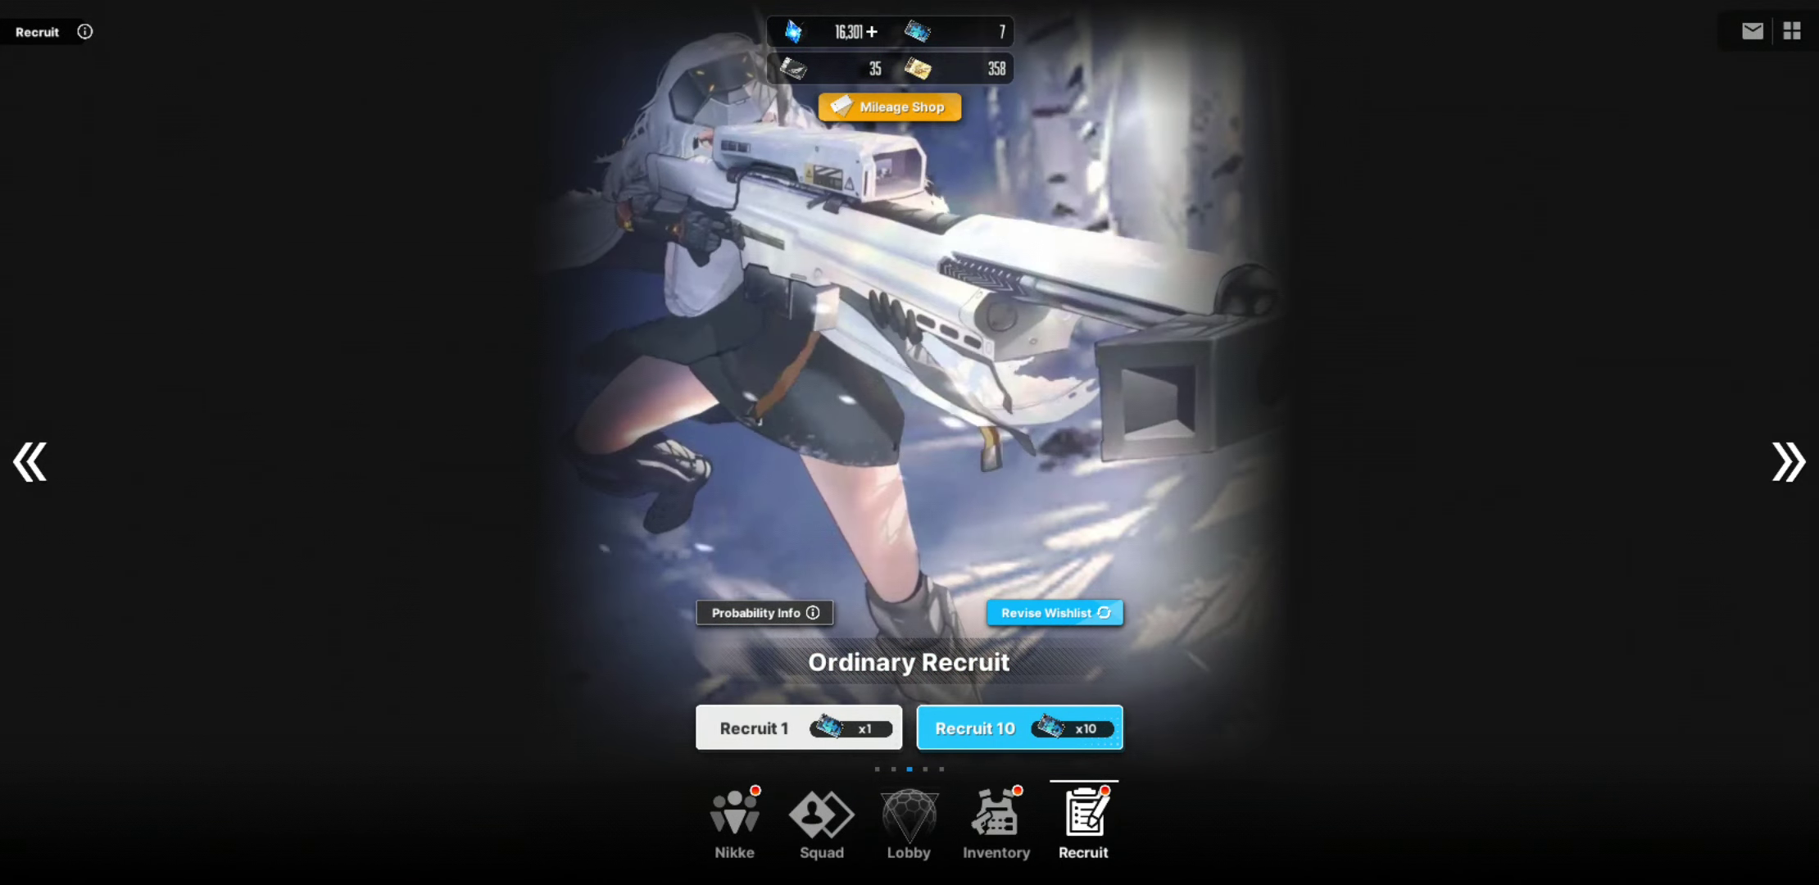
# Step: Run the Social Point ten-pull (eight R, two SR) and step back to Ordinary Recruit
pyautogui.click(1788, 460)
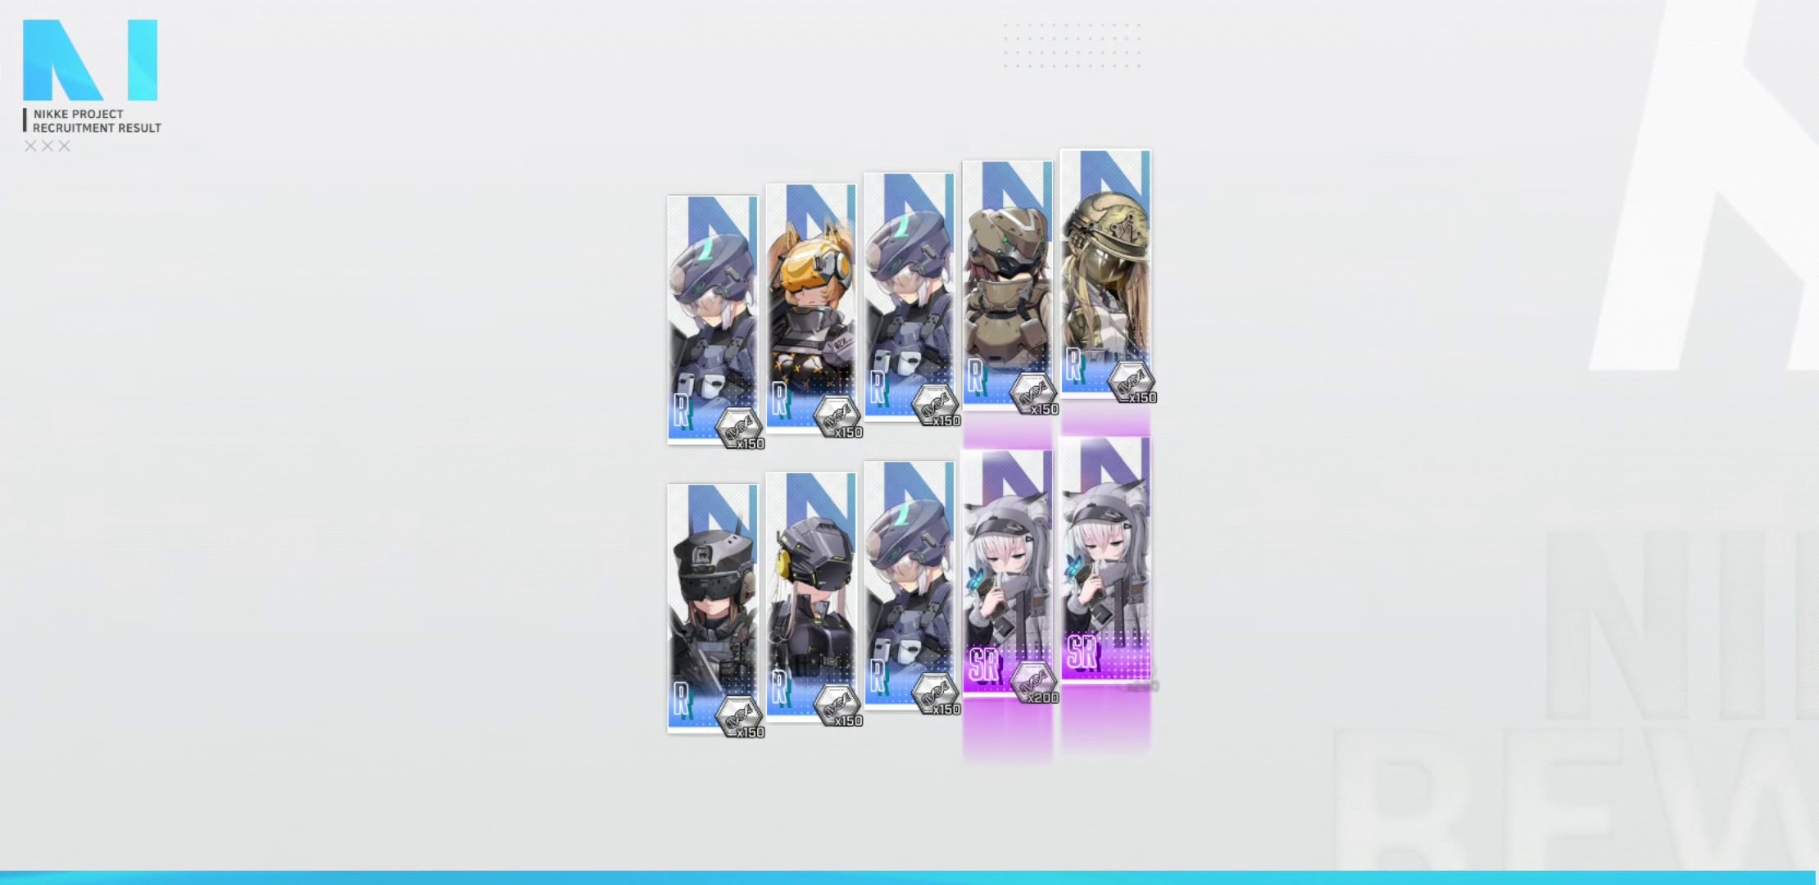
pyautogui.click(807, 798)
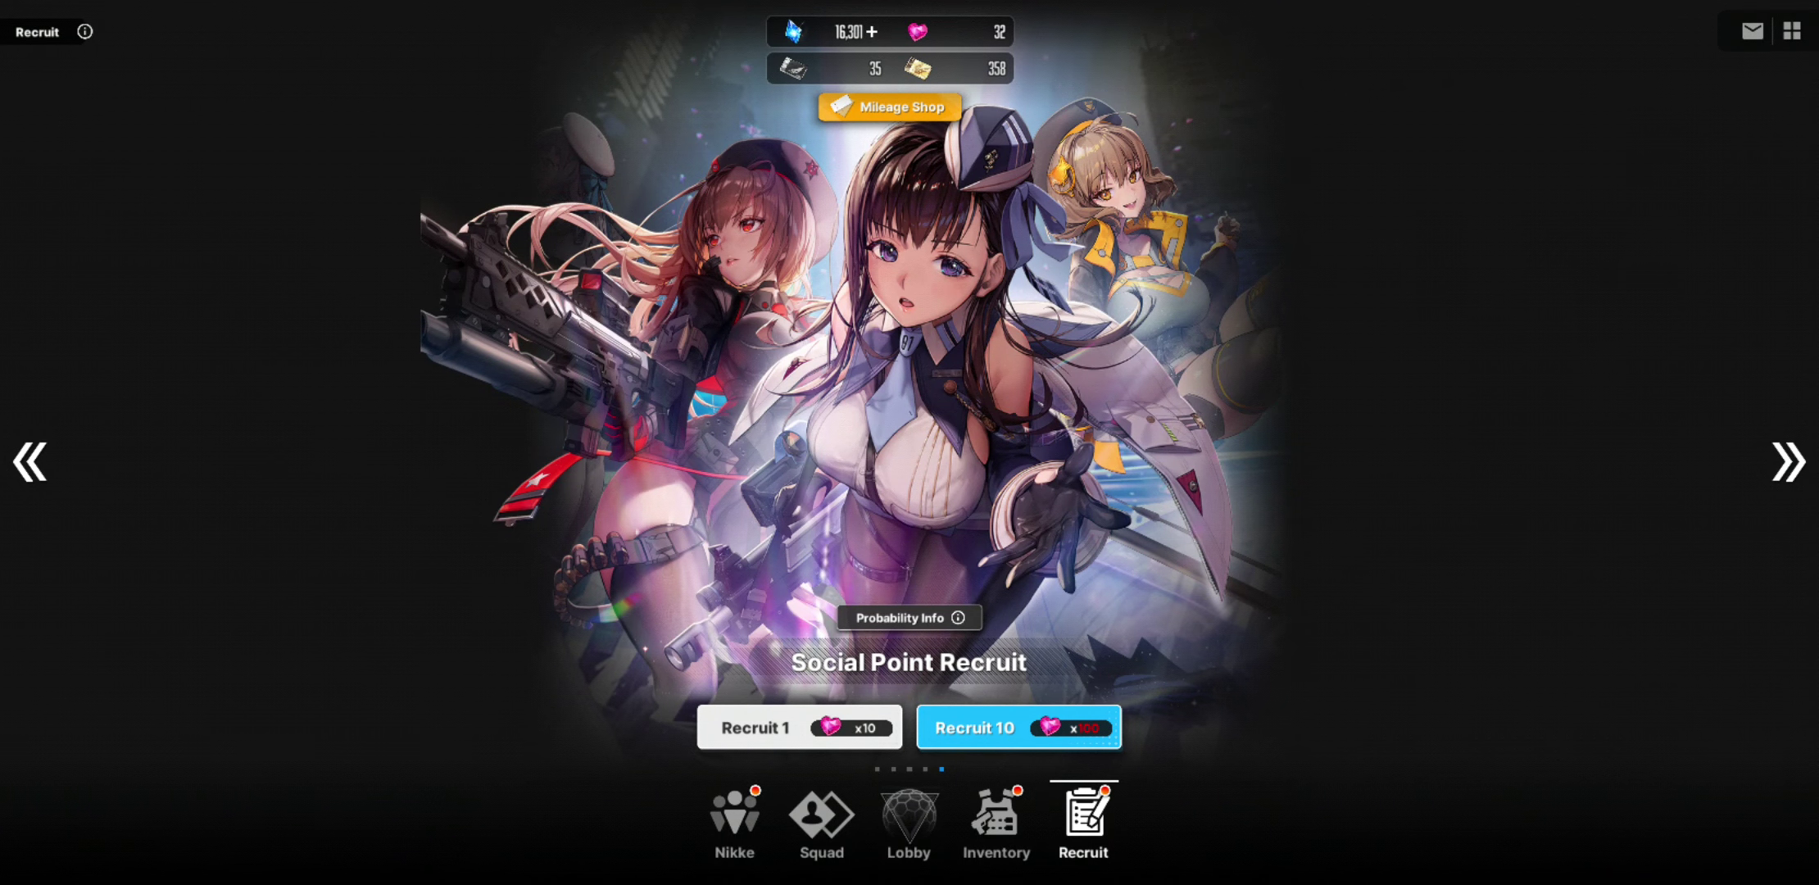
pyautogui.click(28, 460)
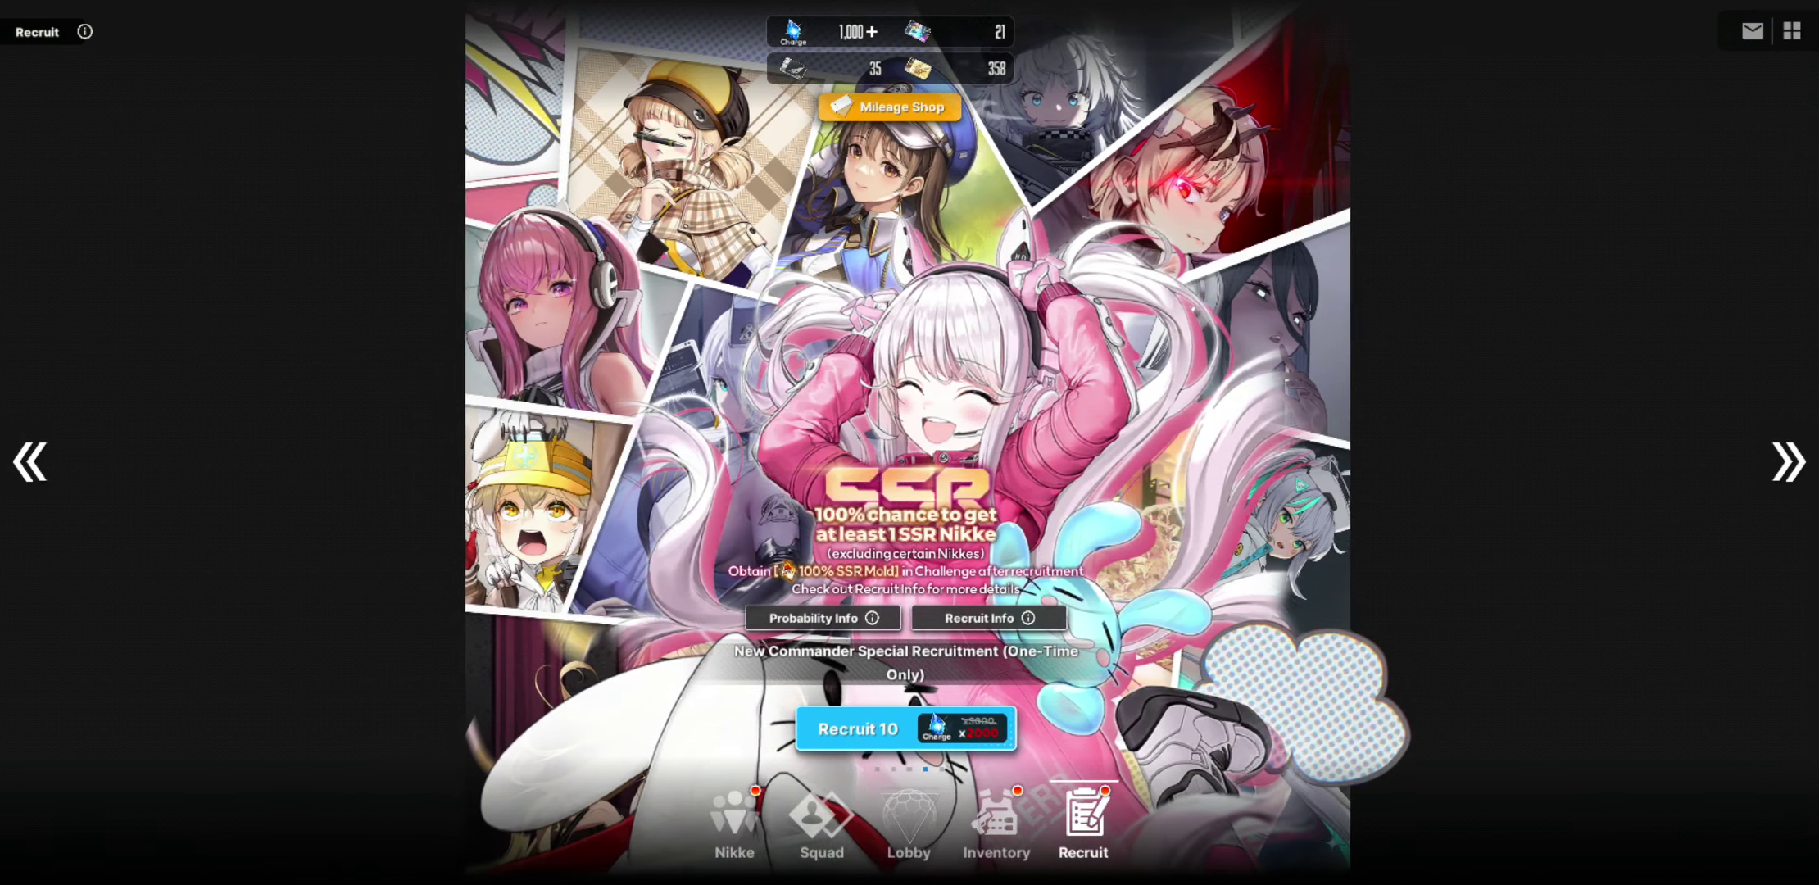
pyautogui.click(28, 460)
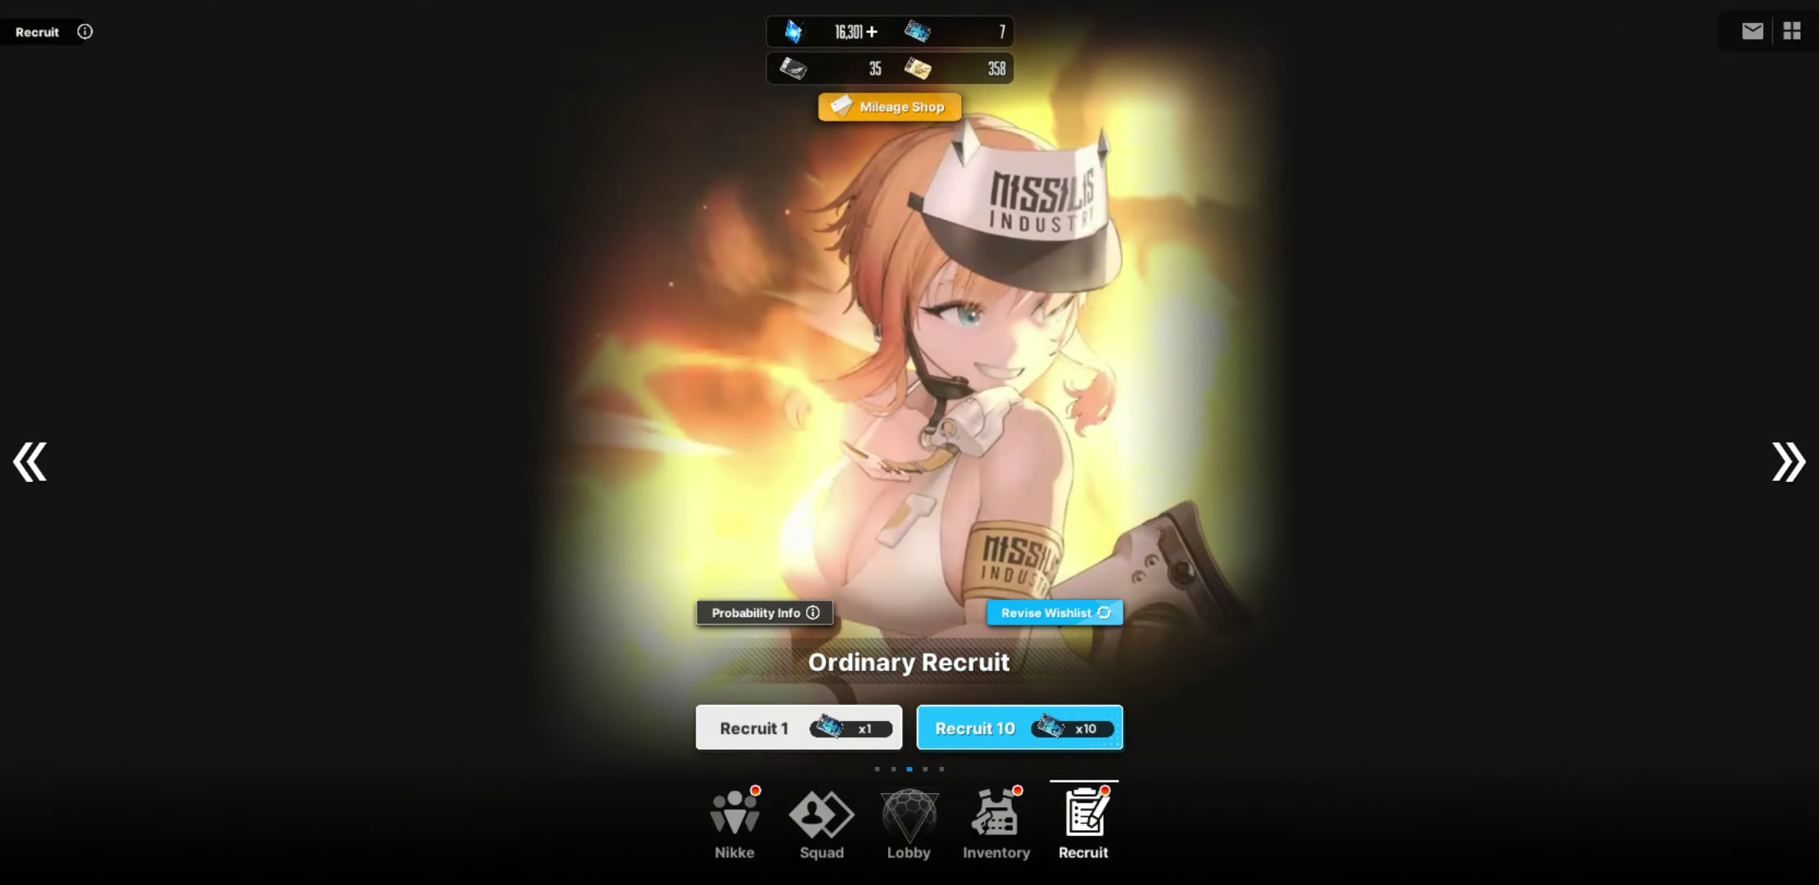
# Step: Ten-pull Ordinary Recruit, paying the shortfall in gems, for six R and four SR
pyautogui.click(1075, 726)
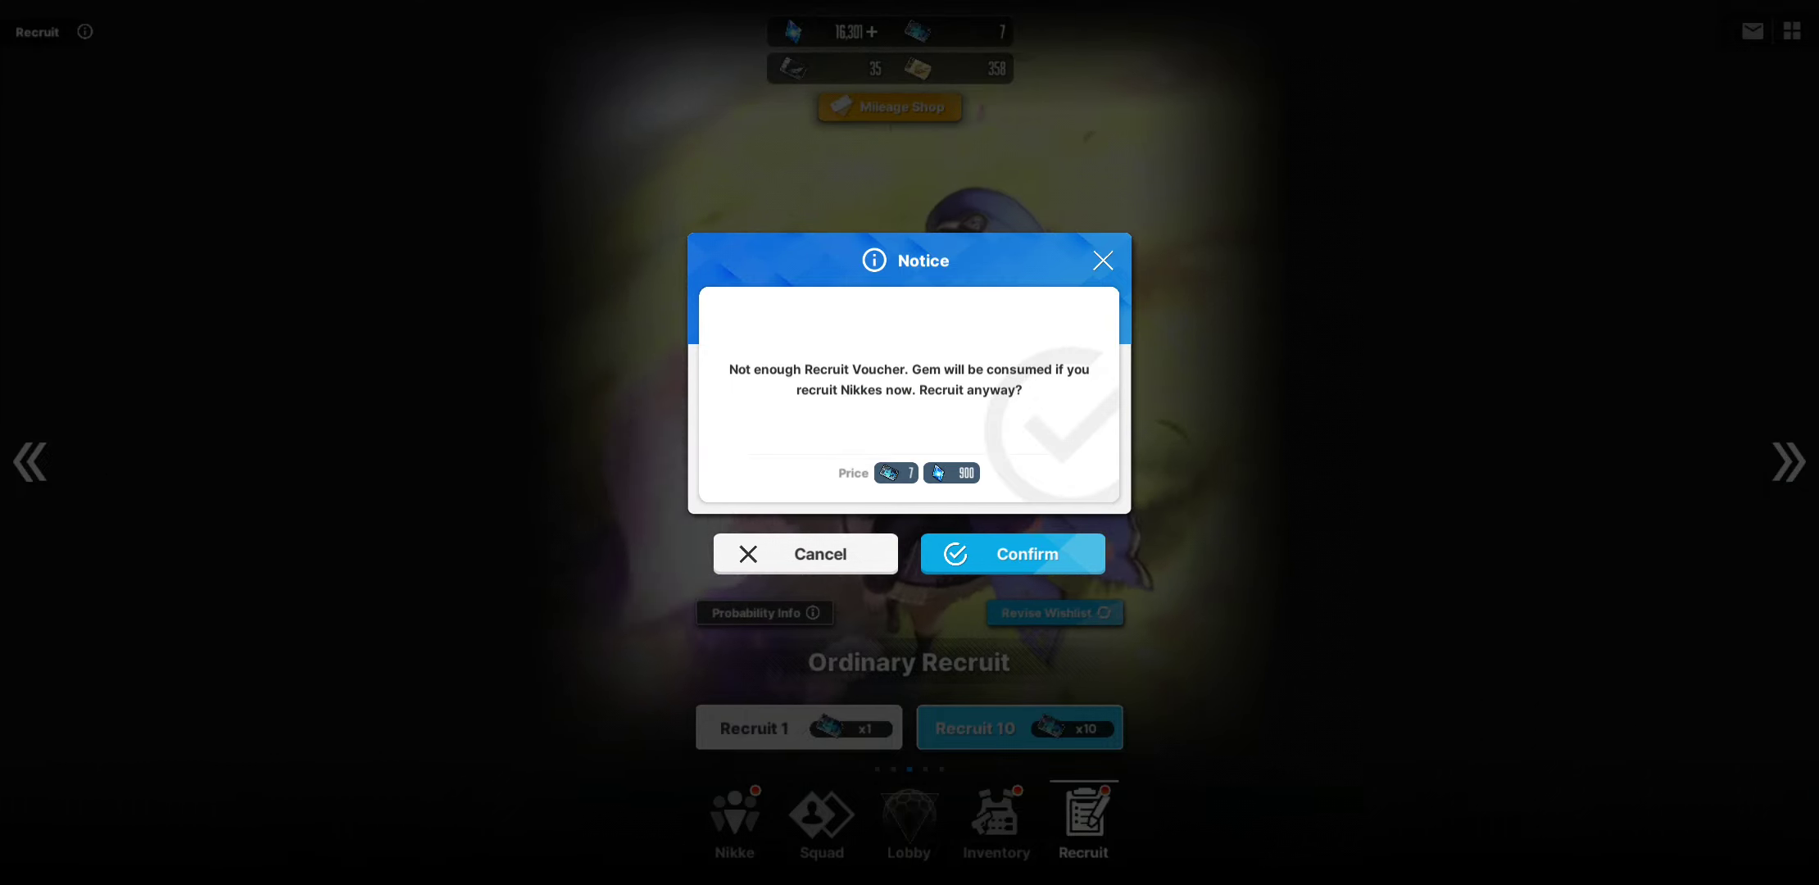
pyautogui.click(1075, 545)
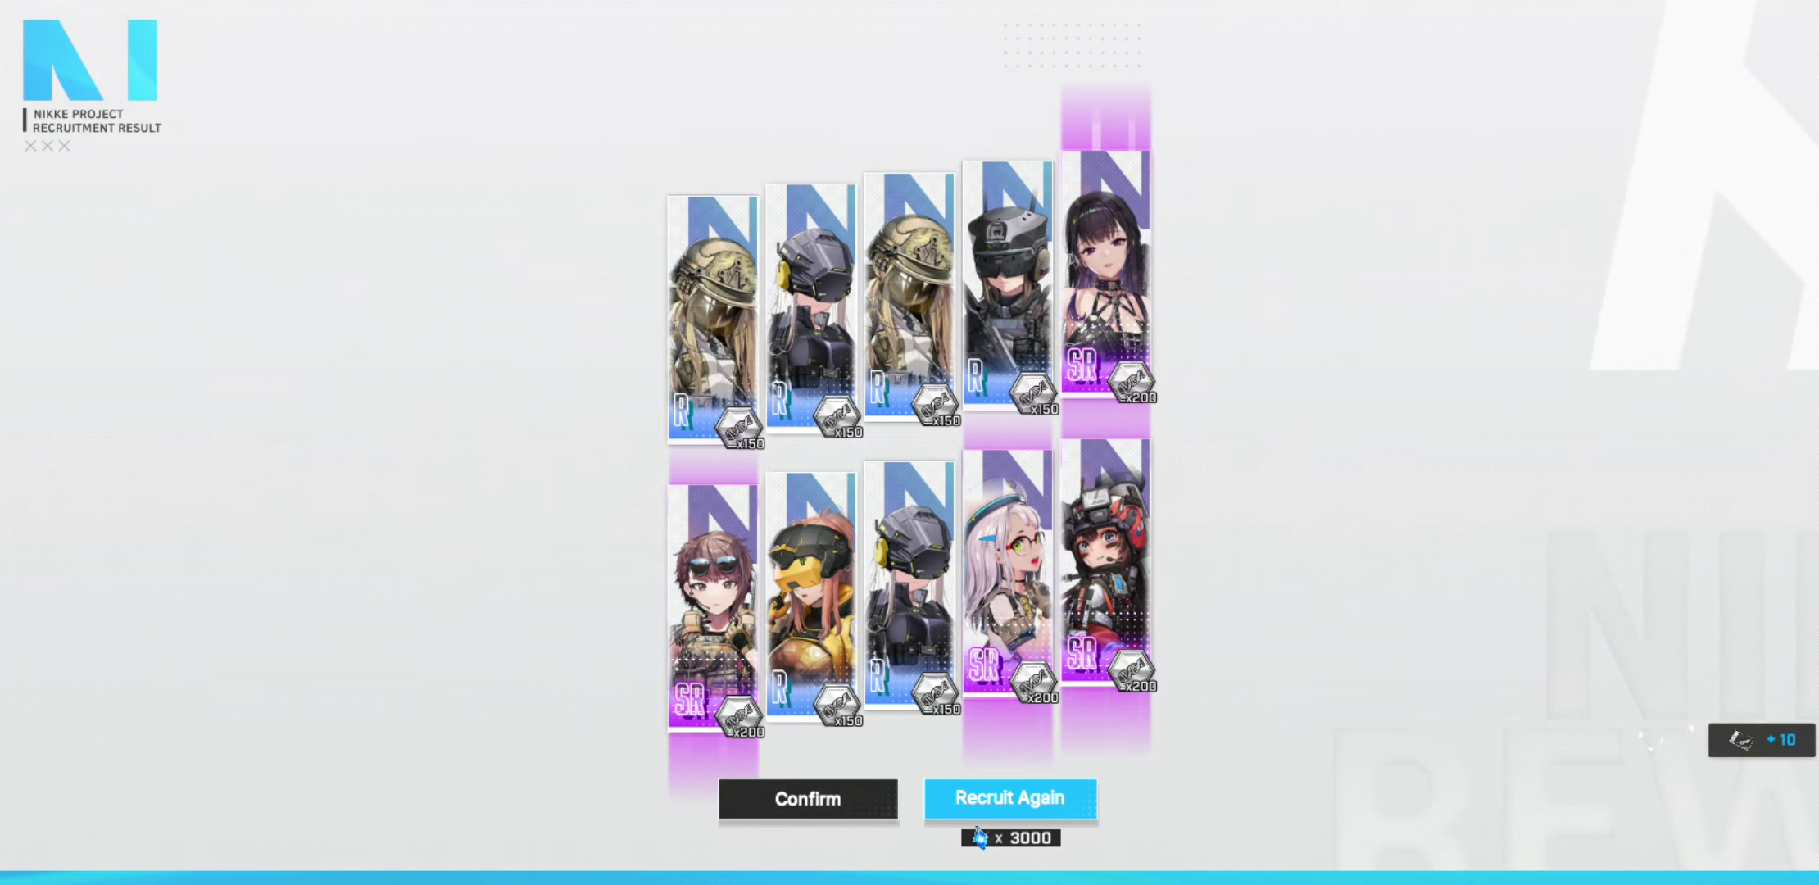
pyautogui.click(808, 798)
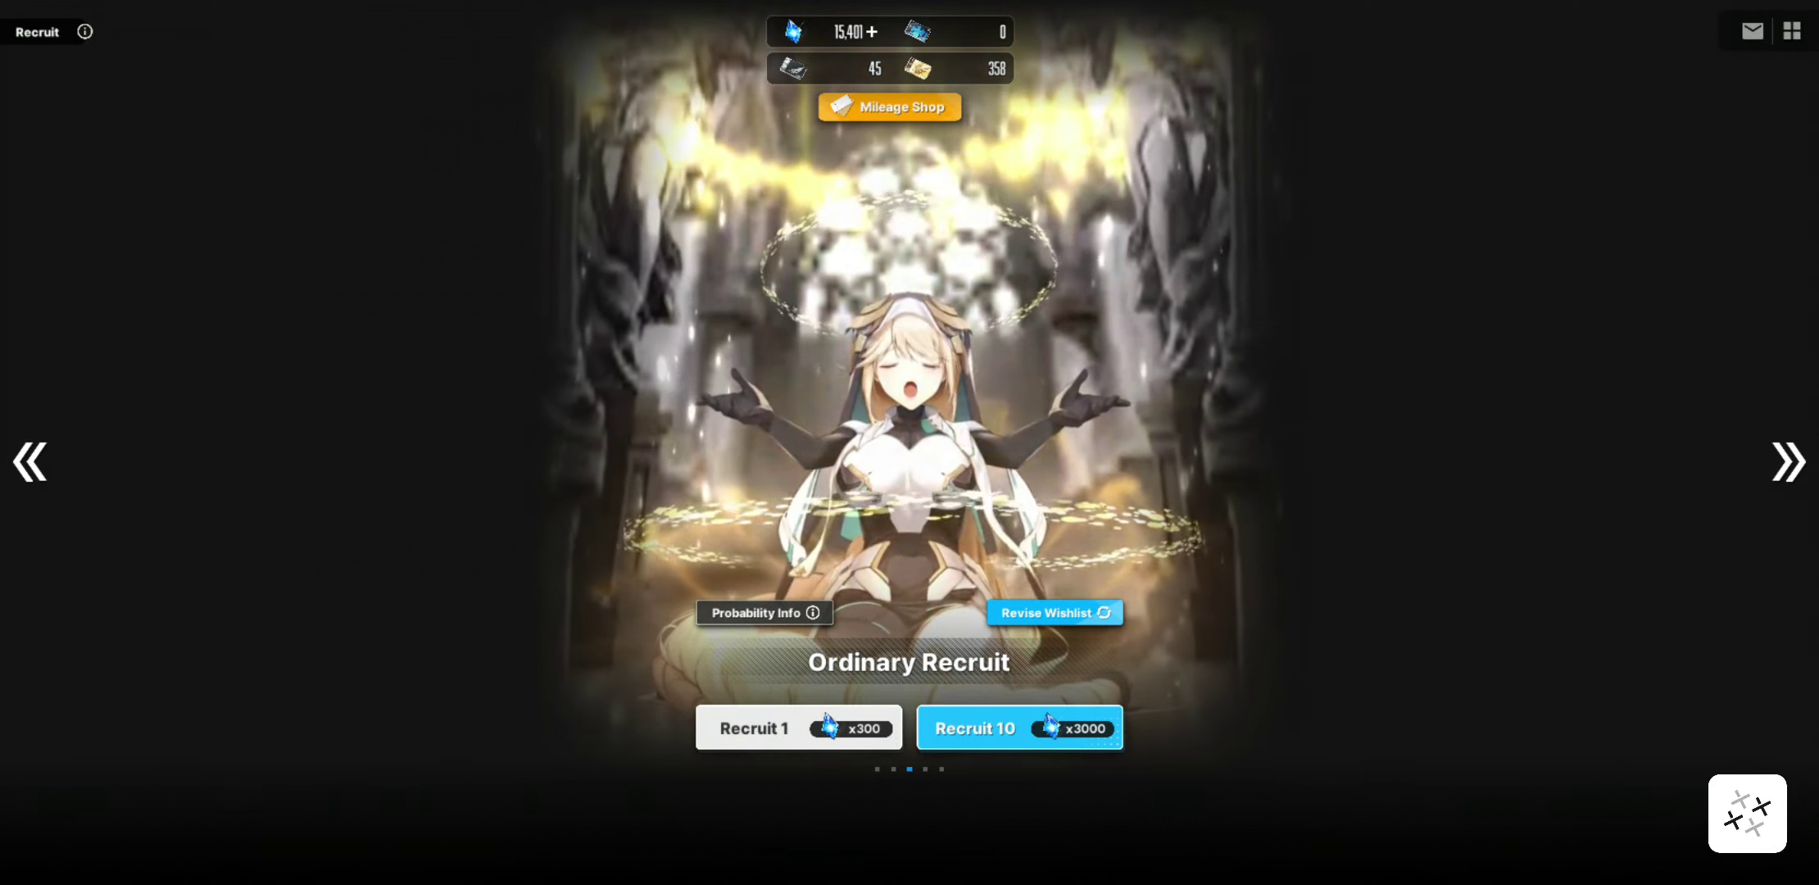
# Step: Buy three Recruit Vouchers for 1200 Emil Shop tokens and return to the event map
pyautogui.press('Escape')
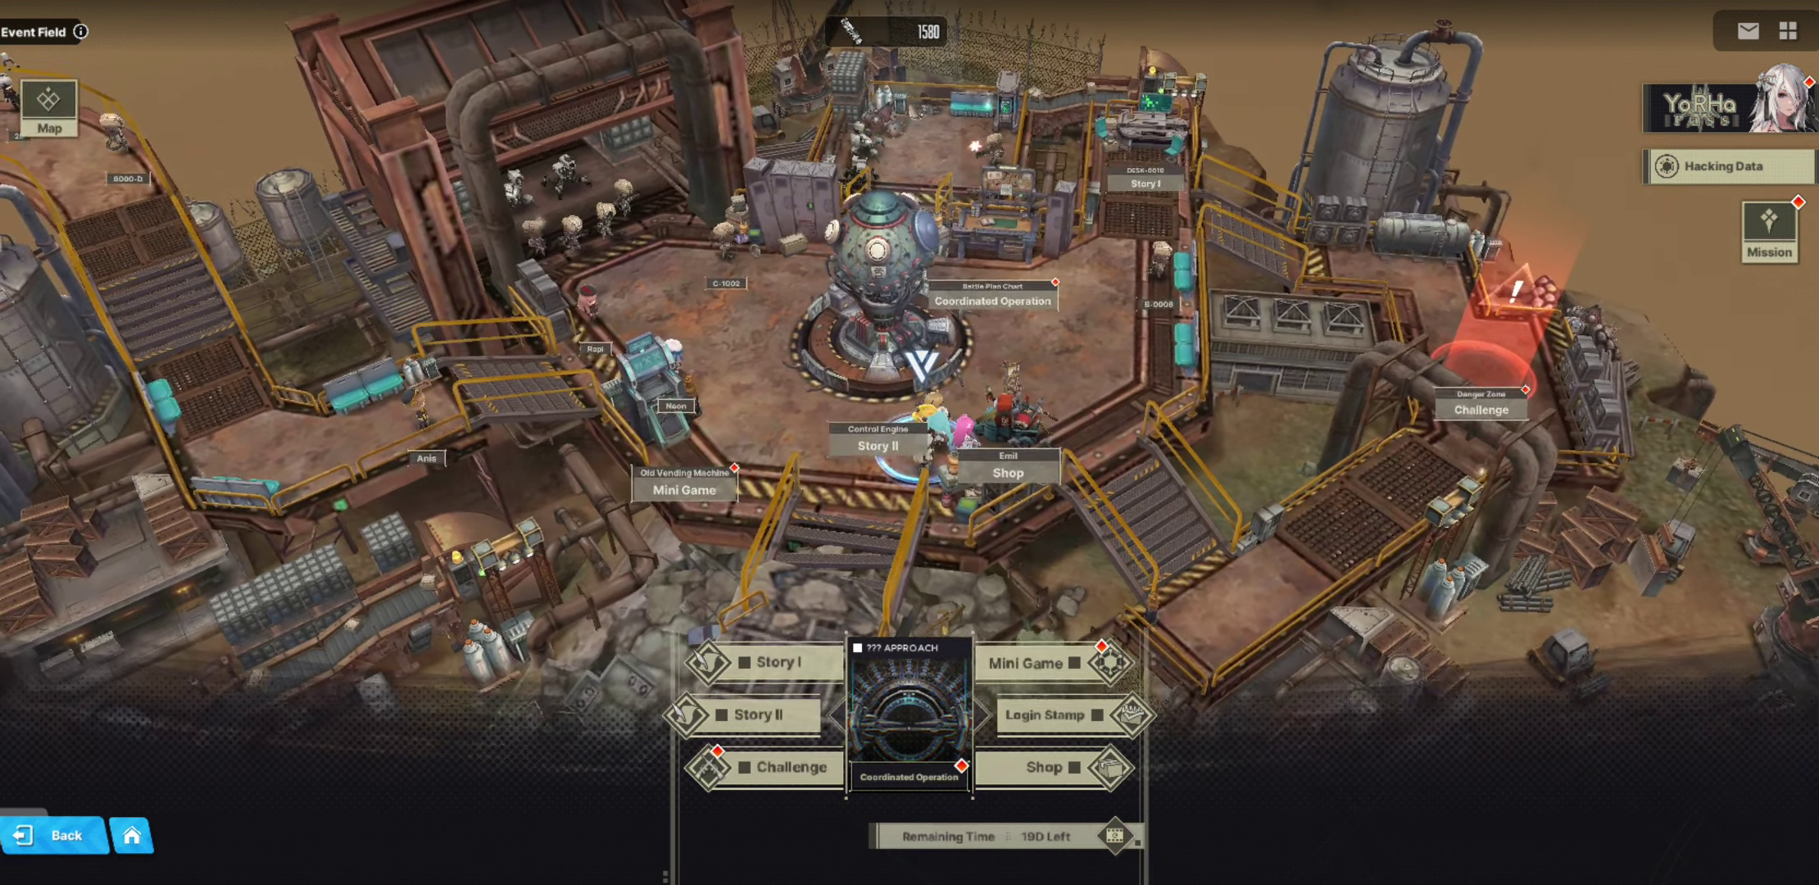
pyautogui.click(1045, 767)
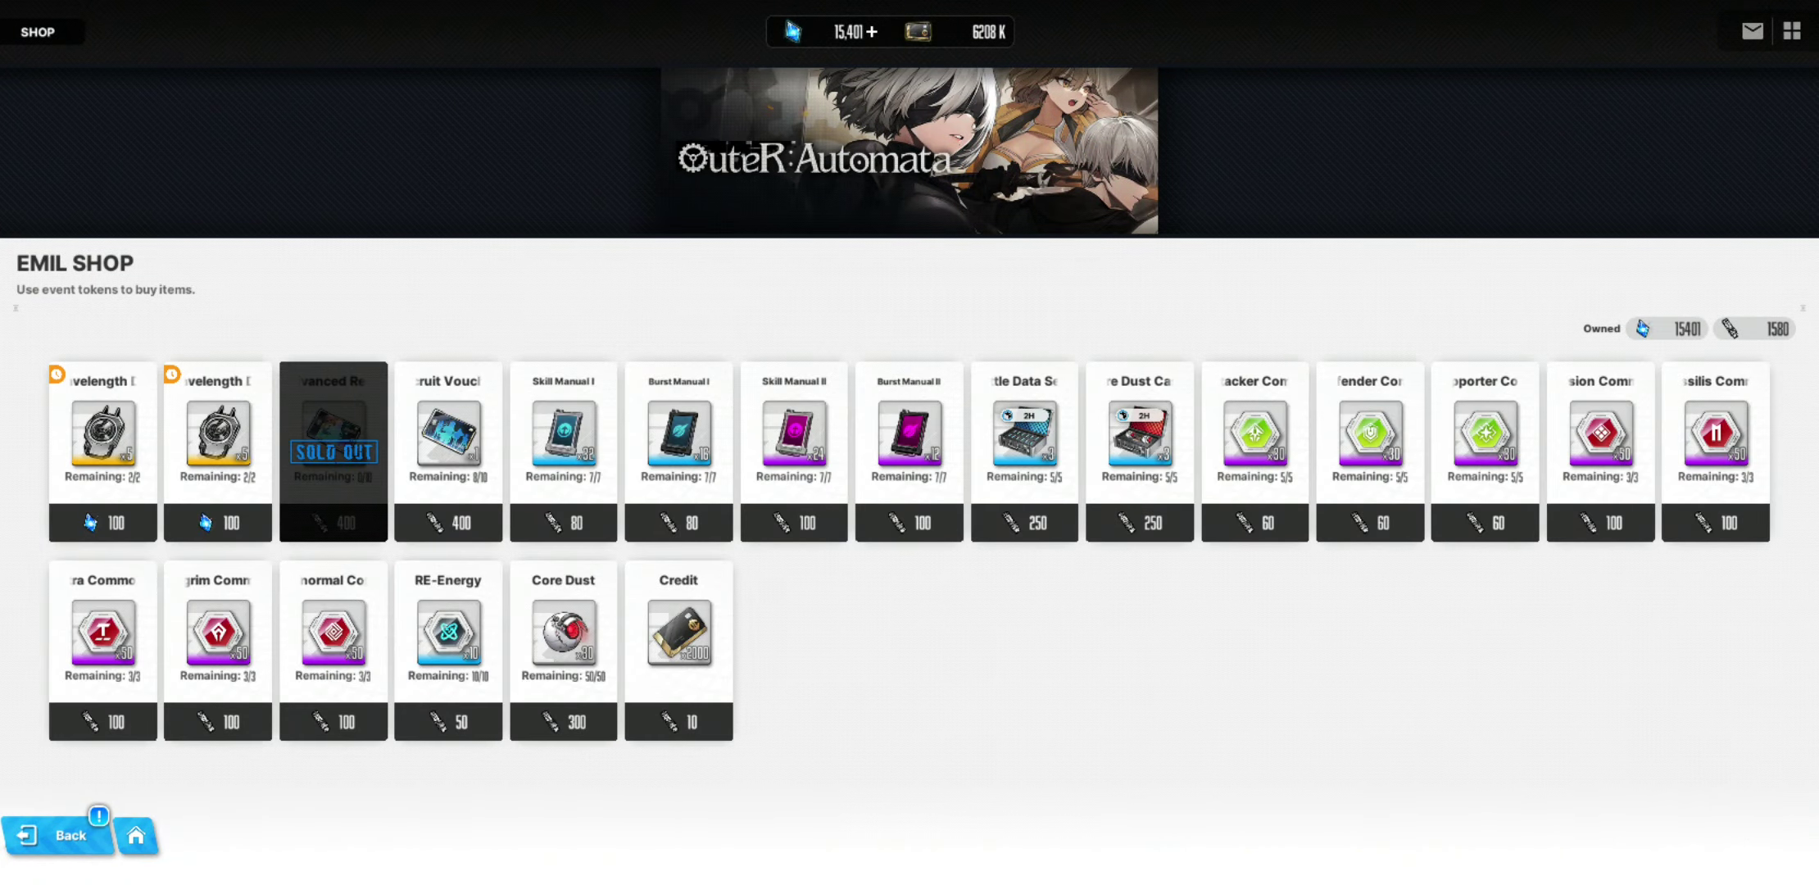
pyautogui.click(448, 434)
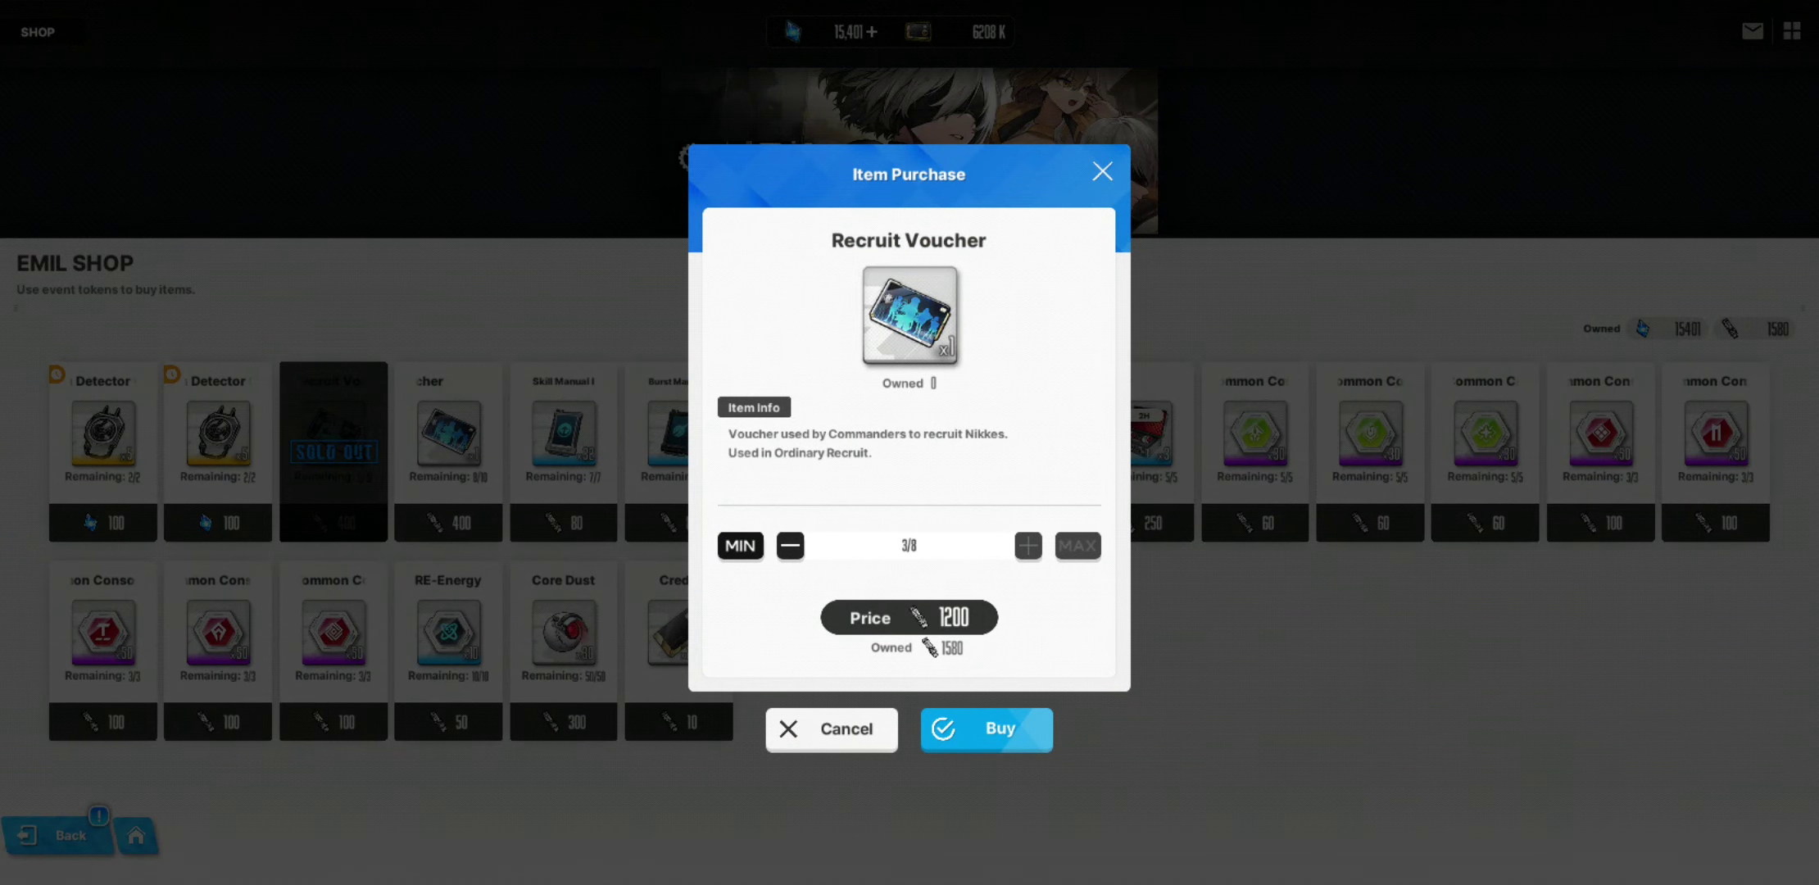
pyautogui.click(986, 729)
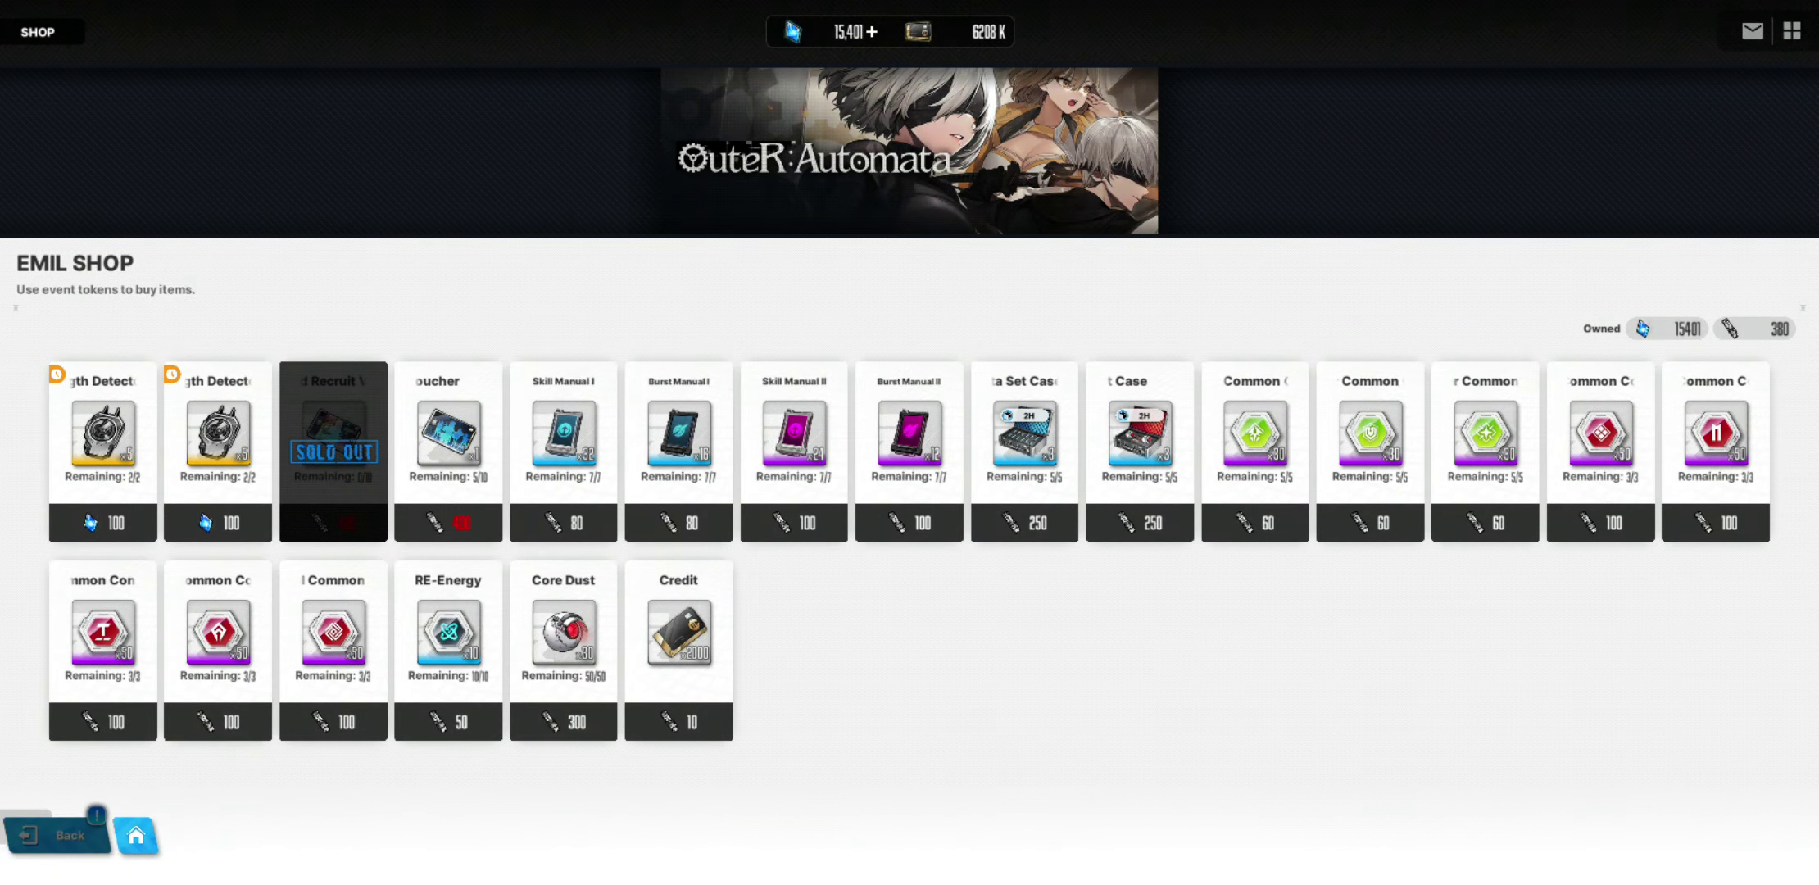
pyautogui.click(56, 835)
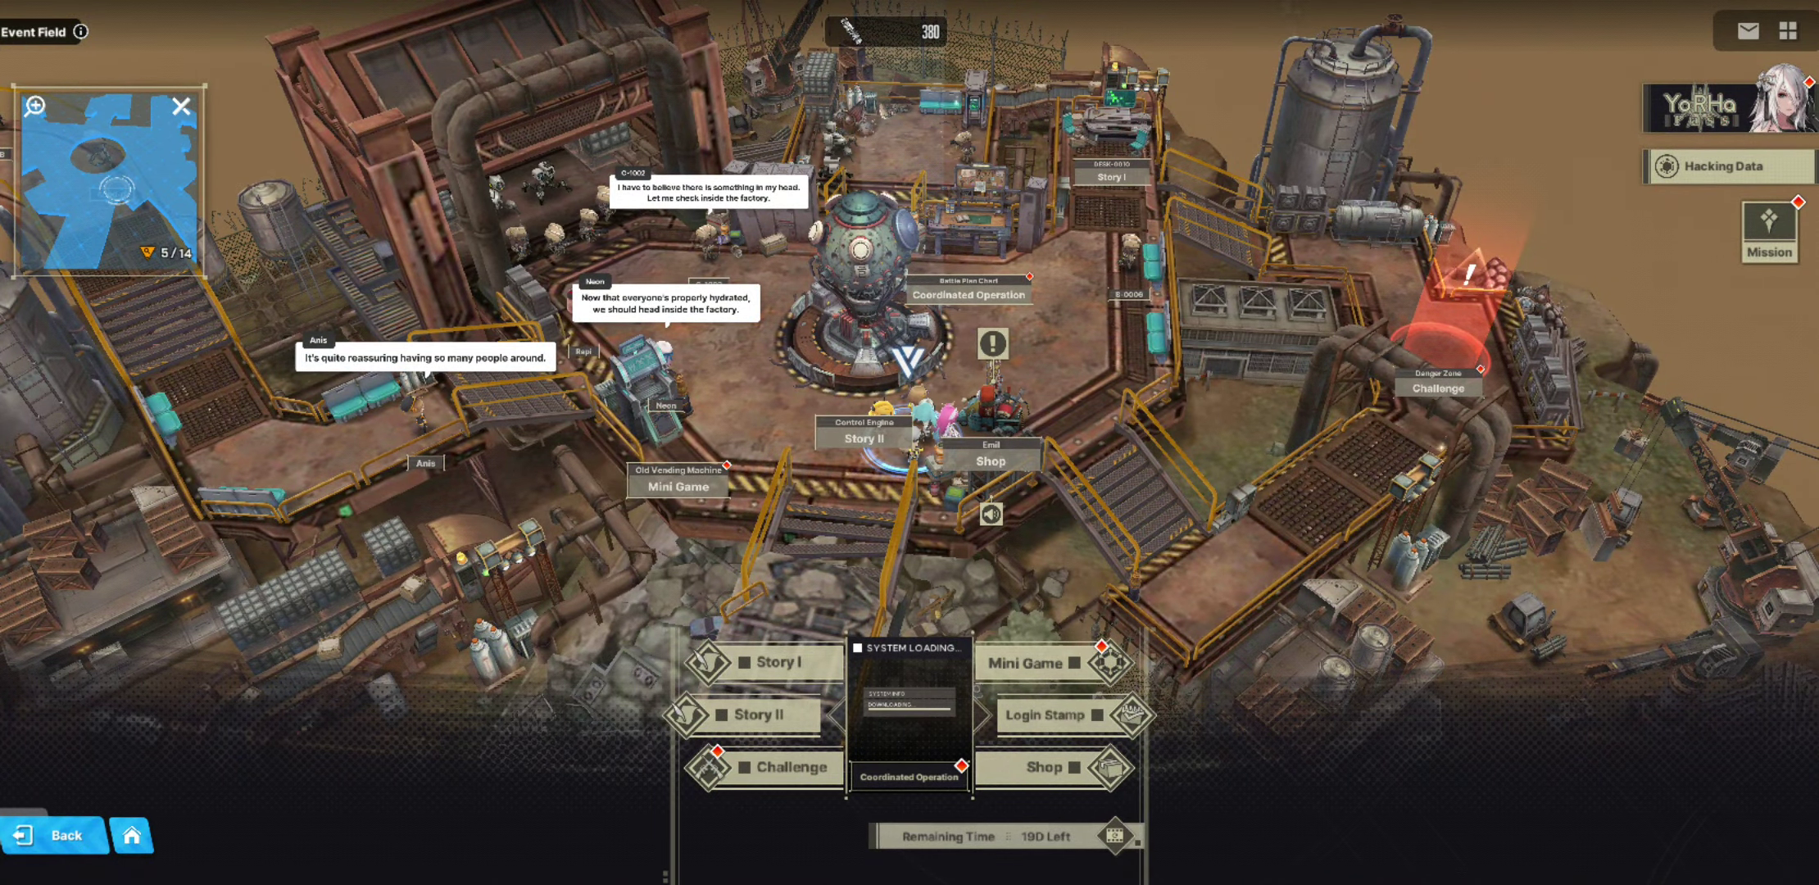
# Step: Claim all completed daily event missions
pyautogui.click(1769, 230)
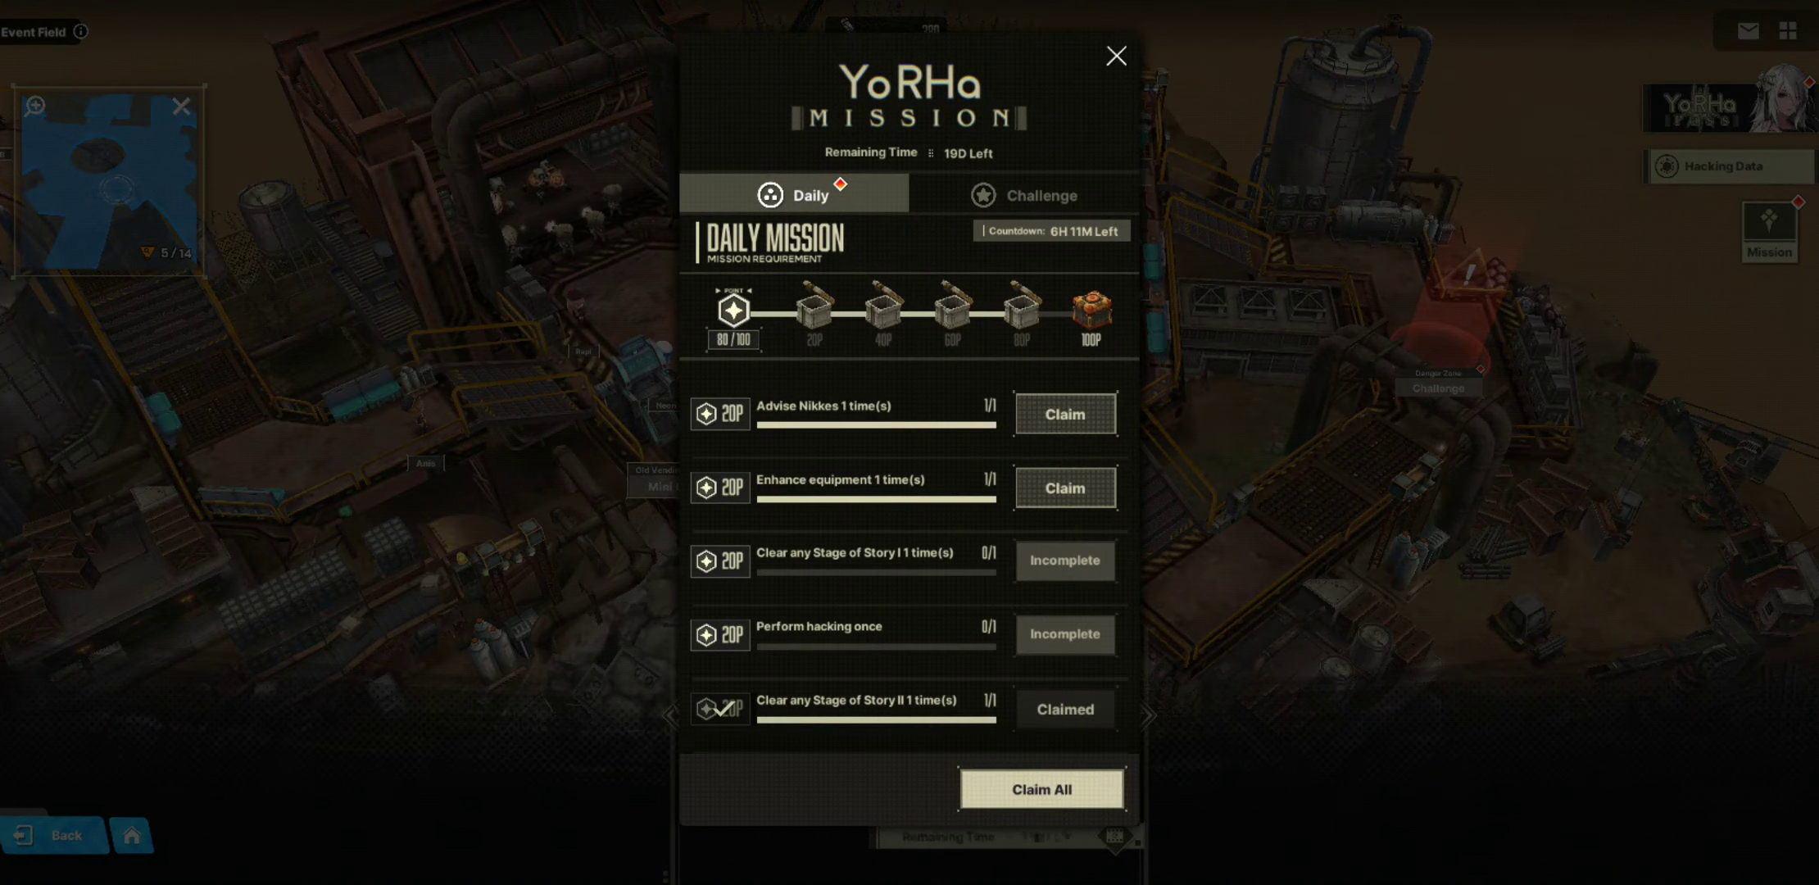
pyautogui.click(1042, 788)
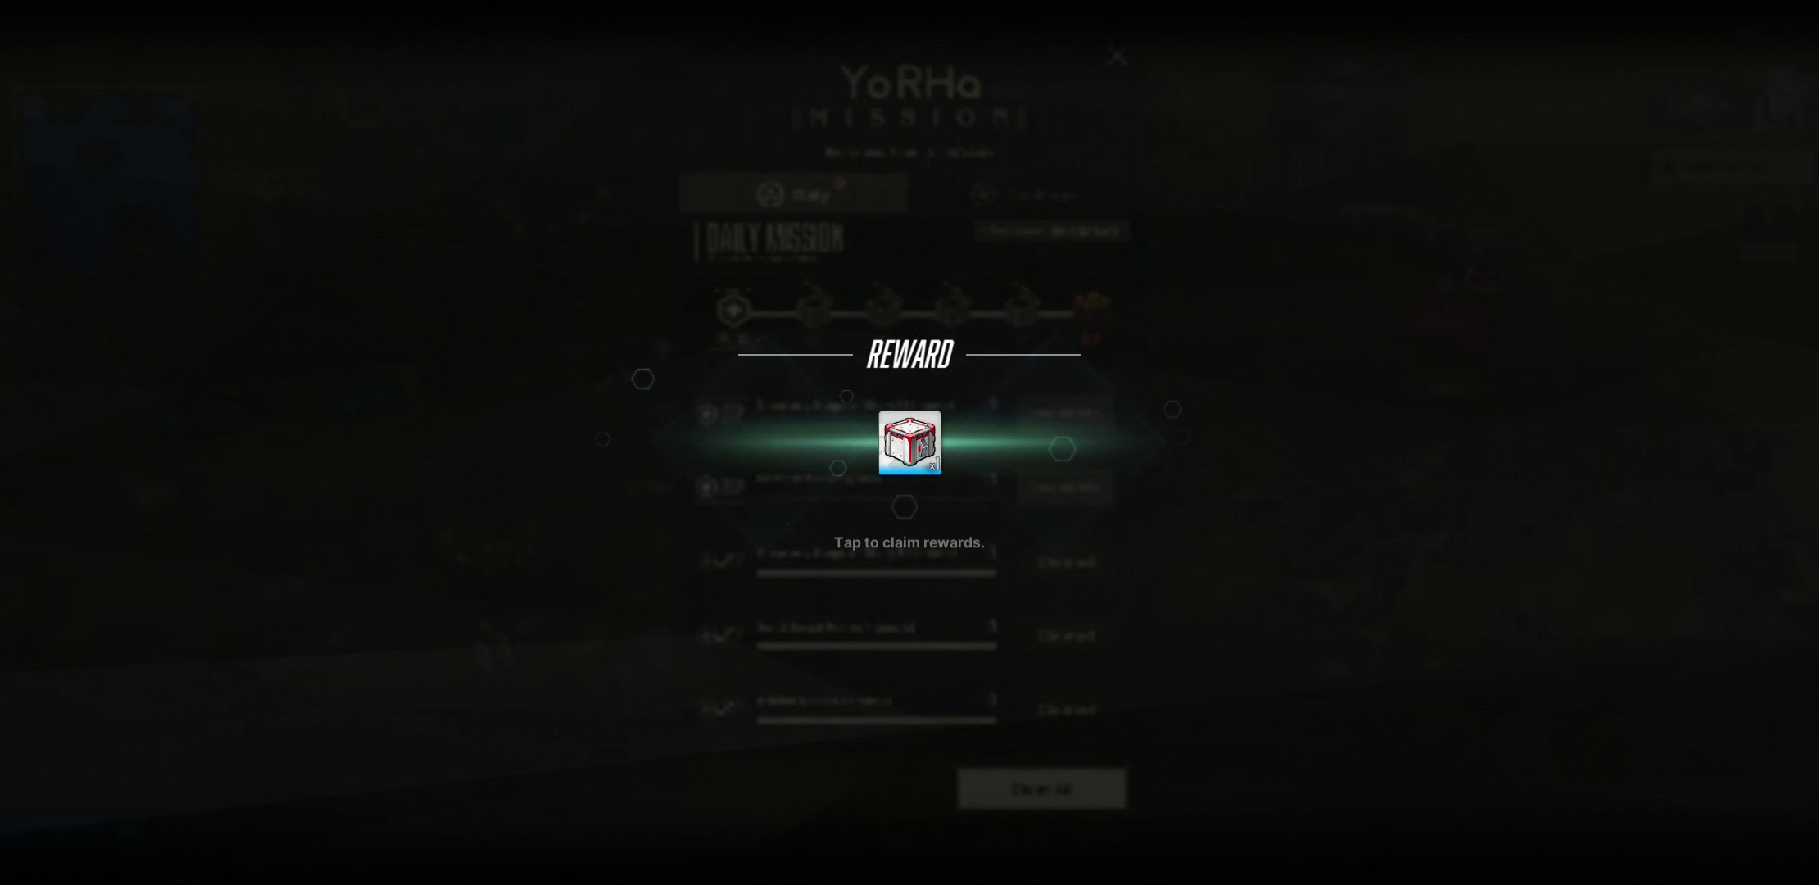
pyautogui.click(1747, 812)
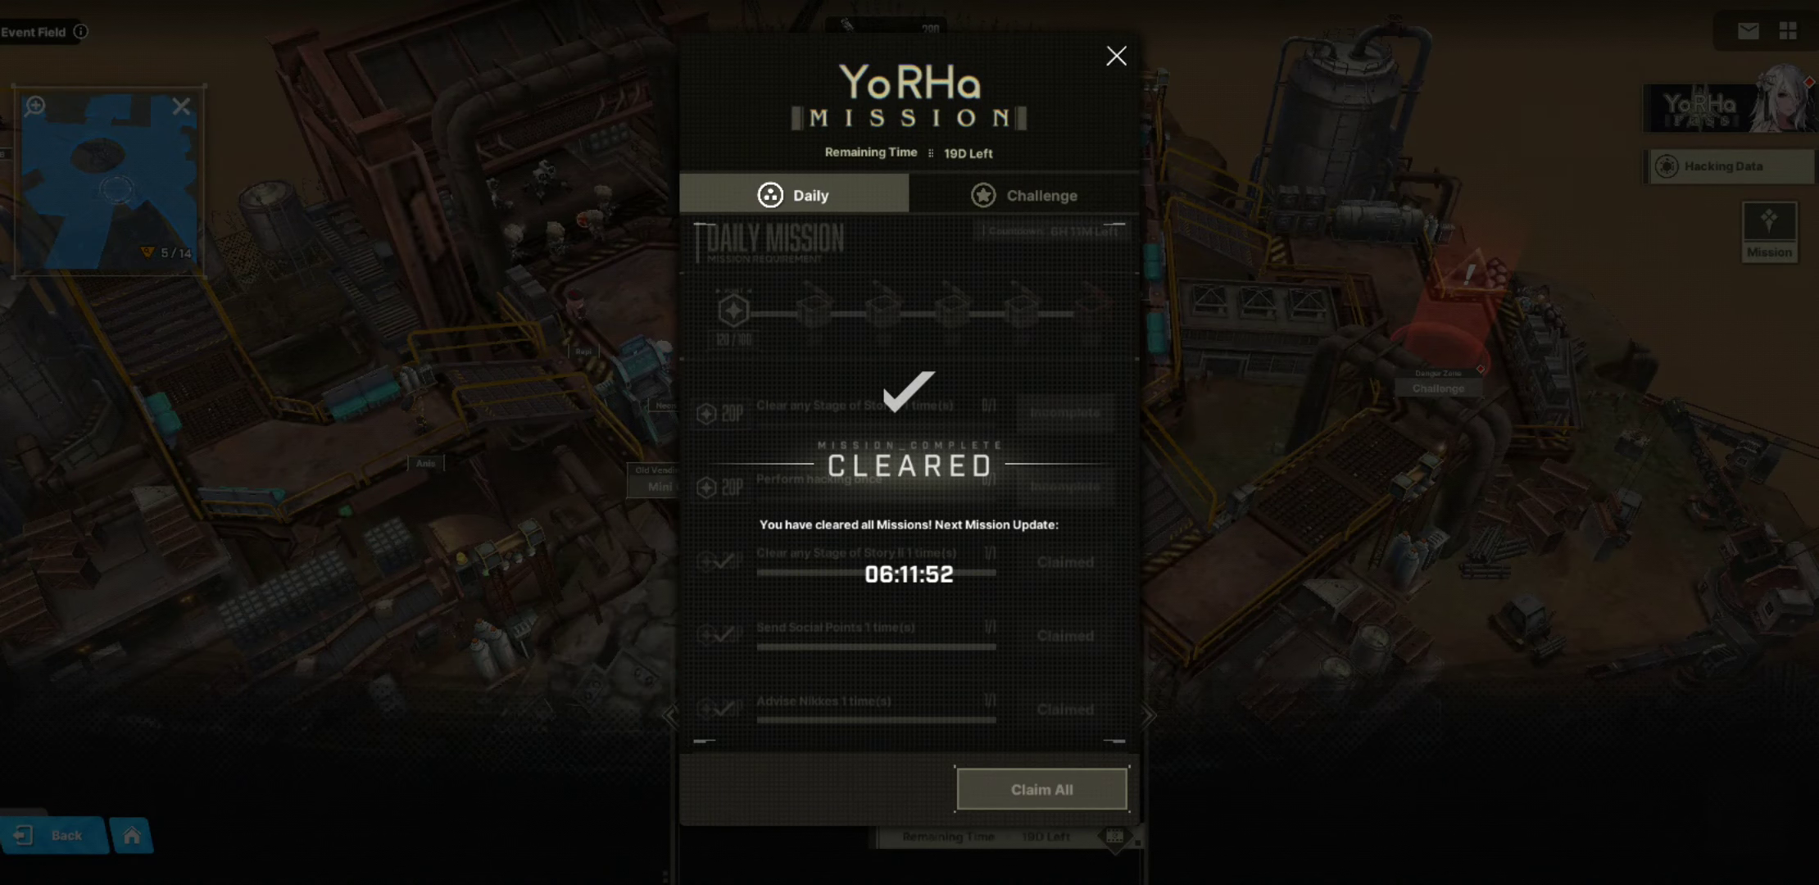
pyautogui.press('Escape')
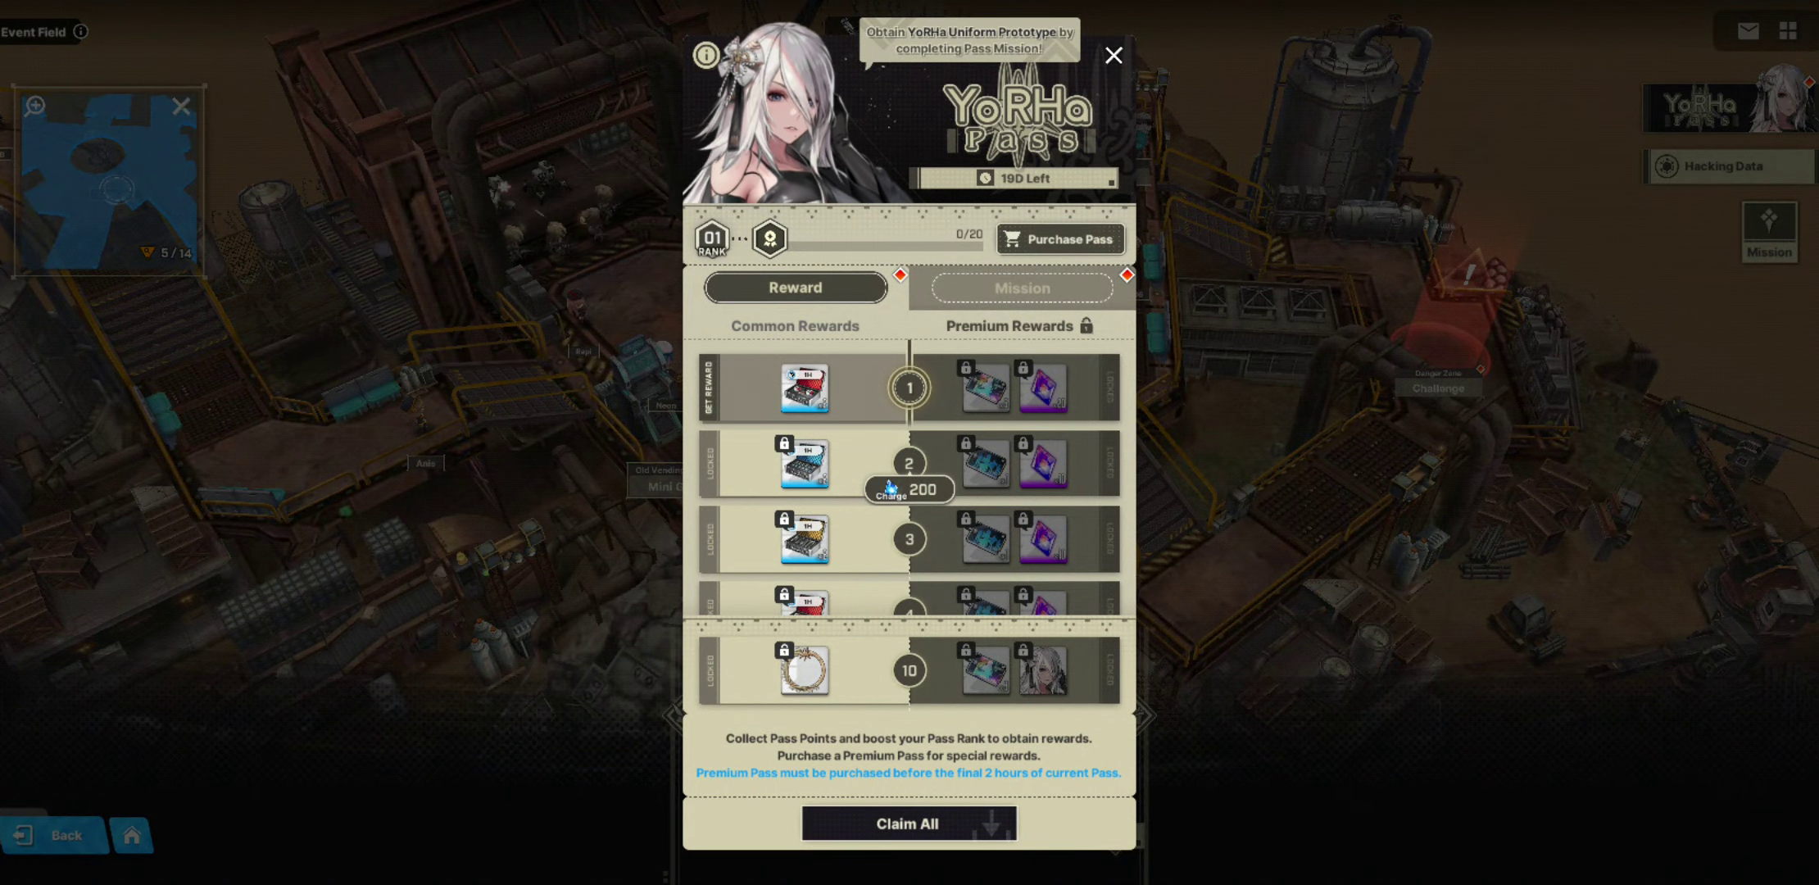
# Step: Claim the YoRHa Pass rank 1 reward and completed pass missions, then review pass rewards
pyautogui.click(908, 822)
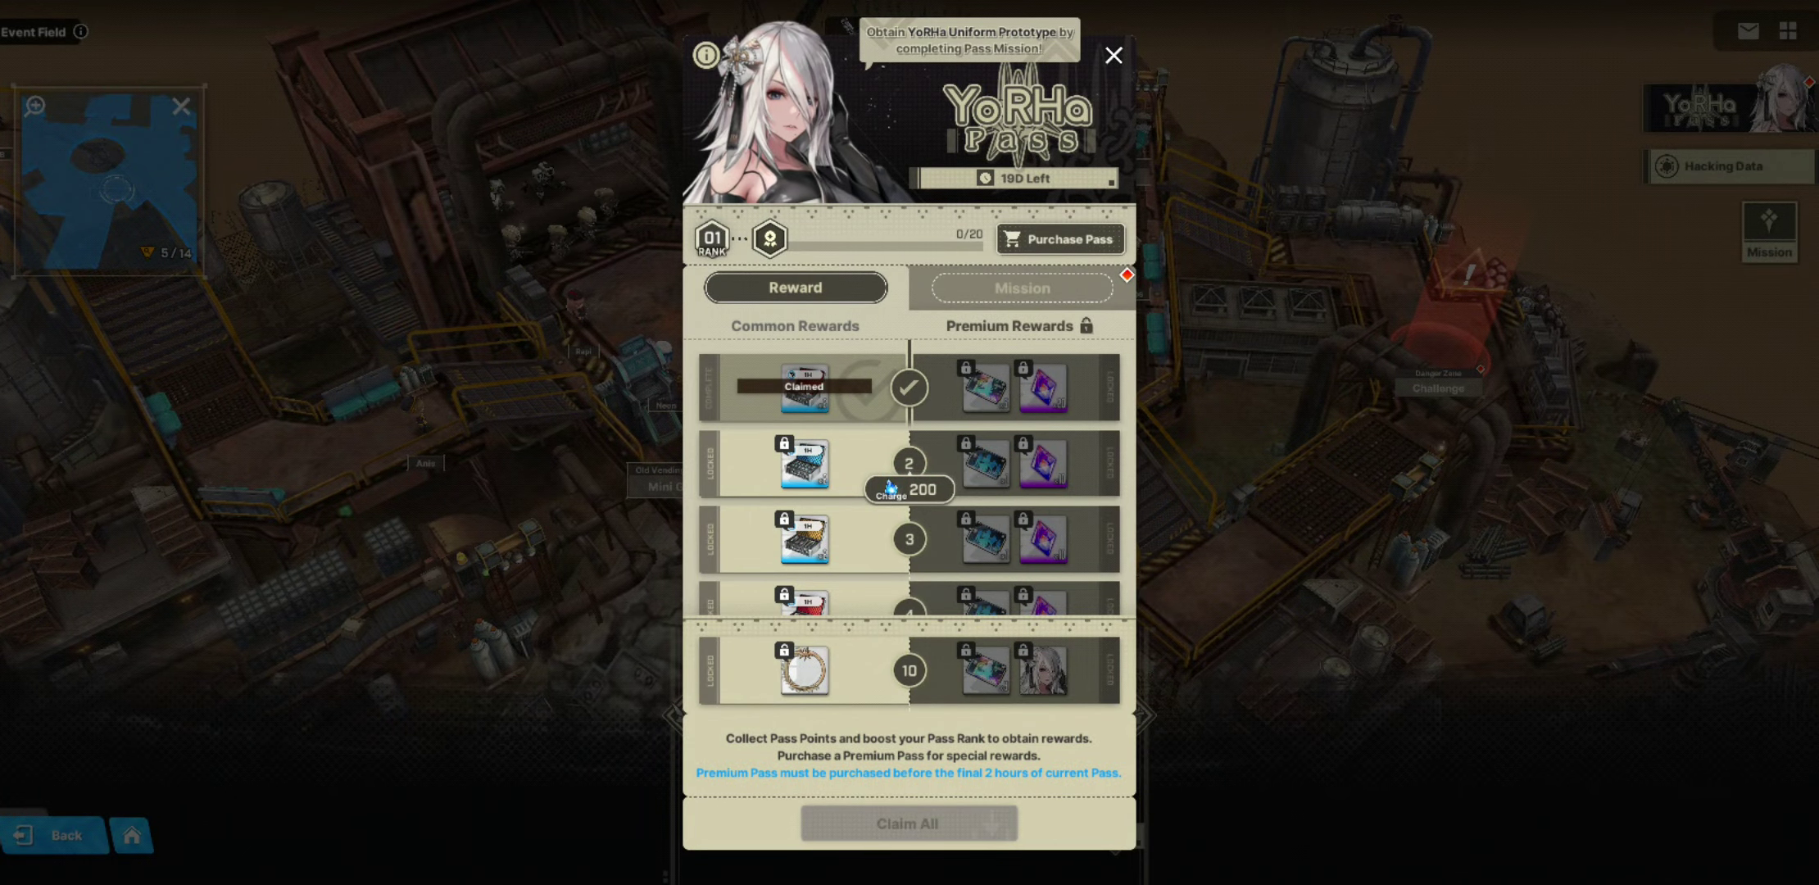
pyautogui.click(1022, 287)
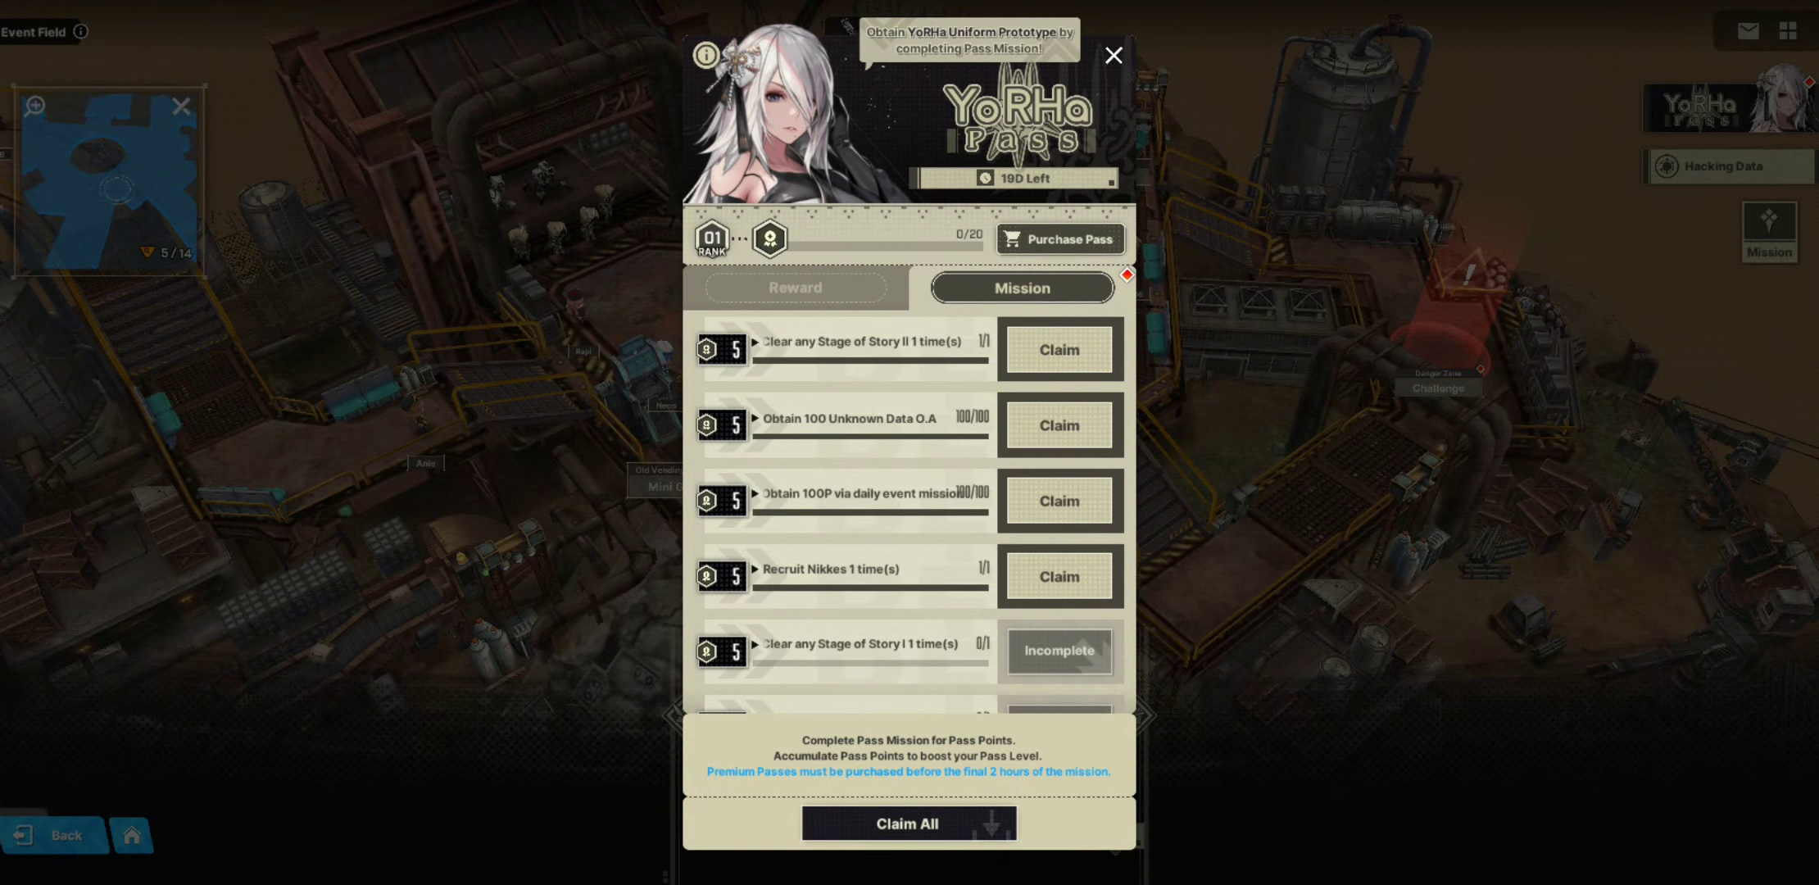
pyautogui.click(908, 823)
pyautogui.click(908, 442)
pyautogui.click(1113, 54)
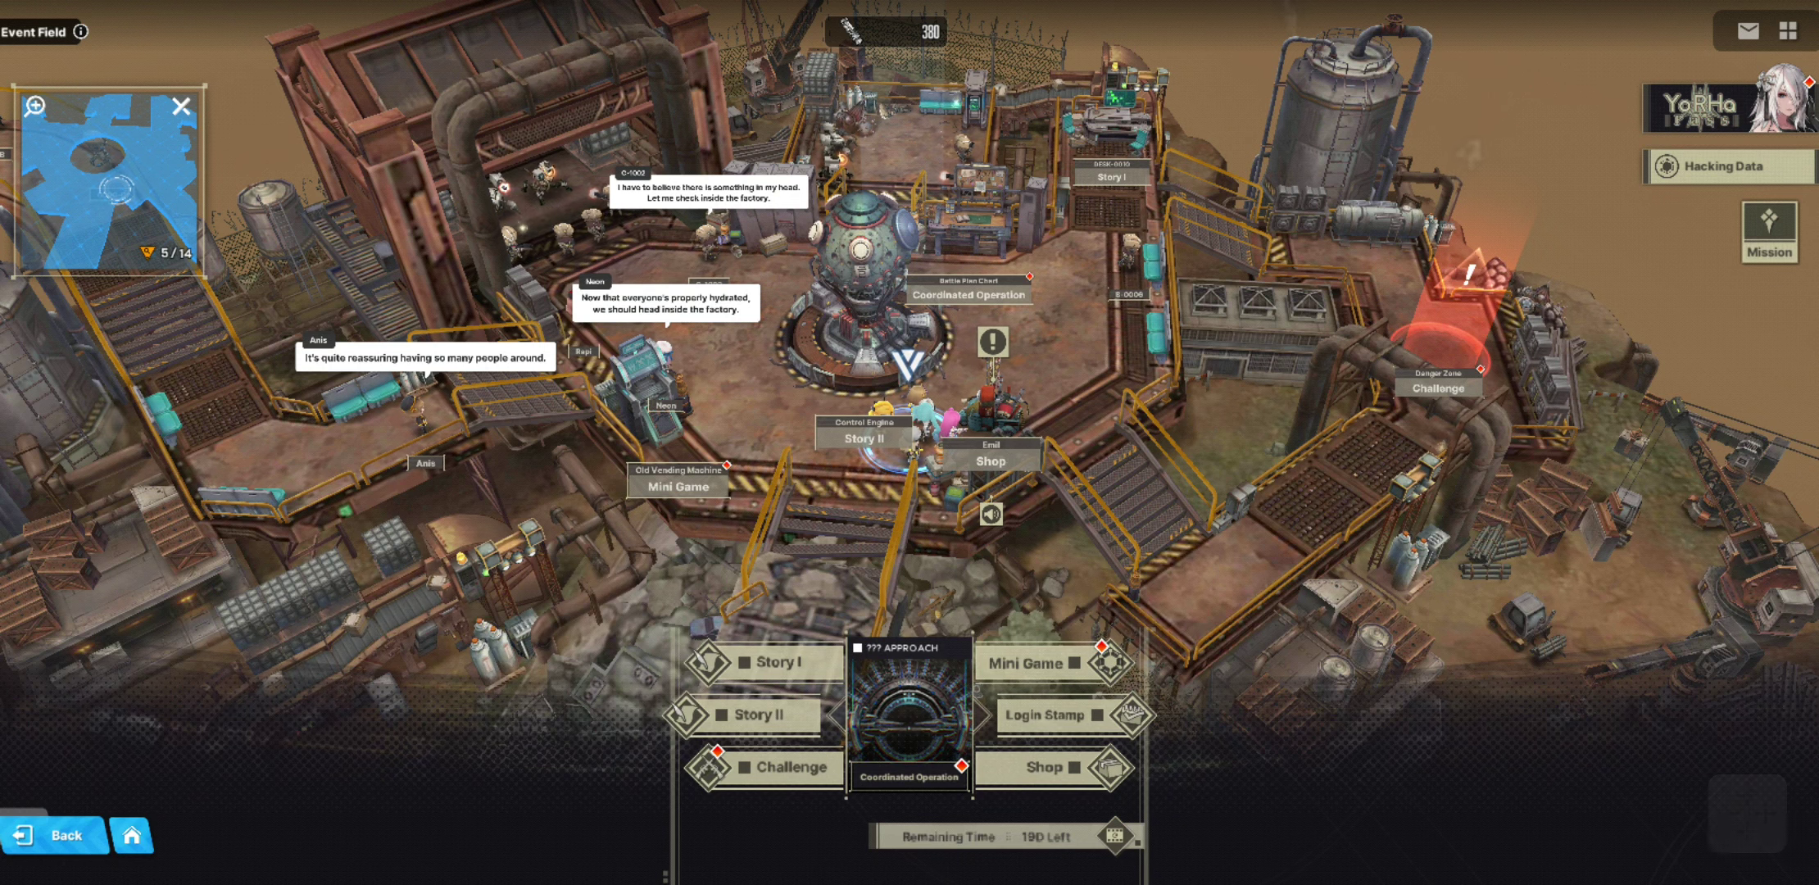
pyautogui.click(1713, 107)
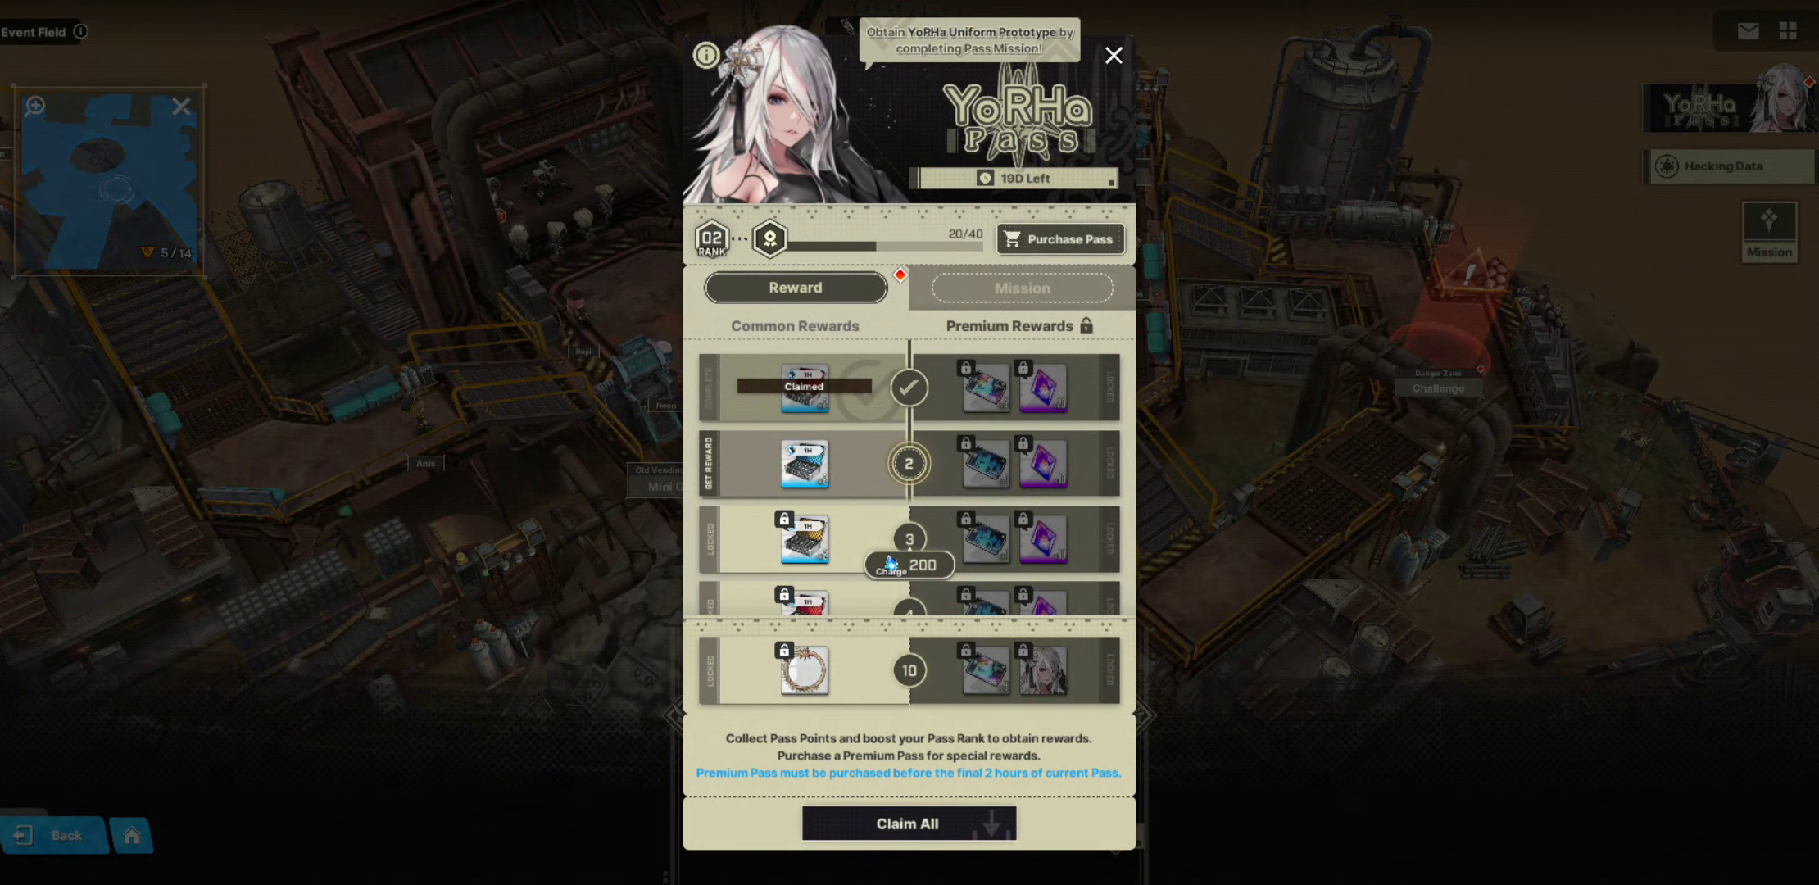
pyautogui.click(1112, 54)
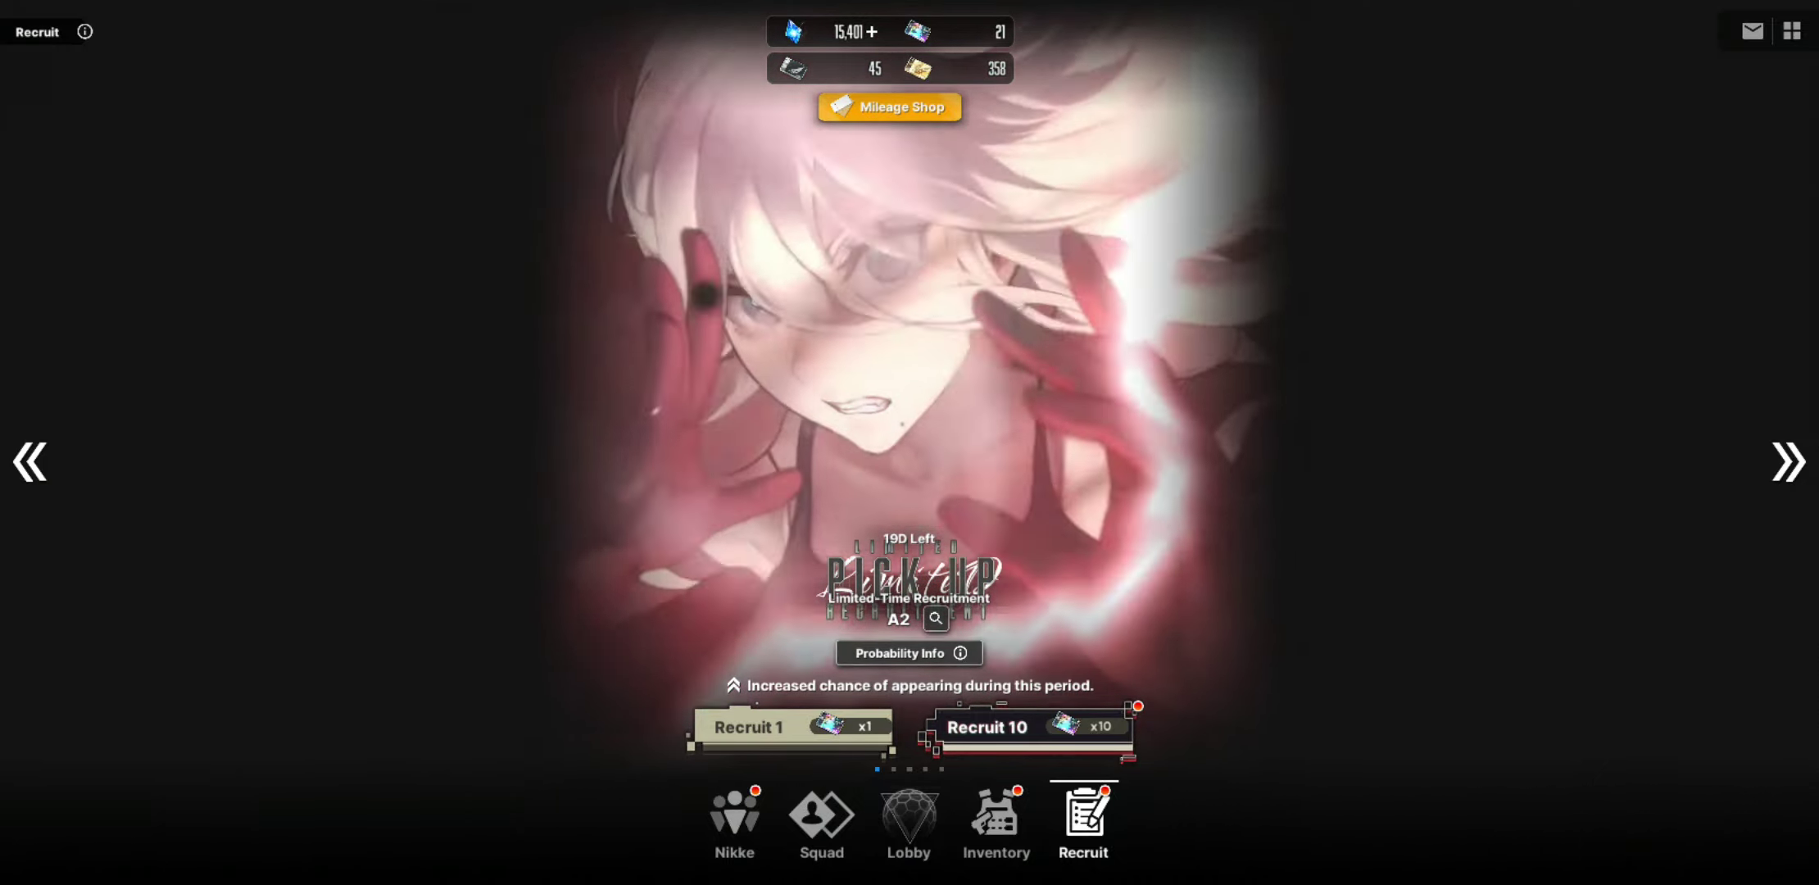
# Step: Do two ten-pulls on the A2 banner, getting an SSR and several SRs but no A2
pyautogui.click(1113, 718)
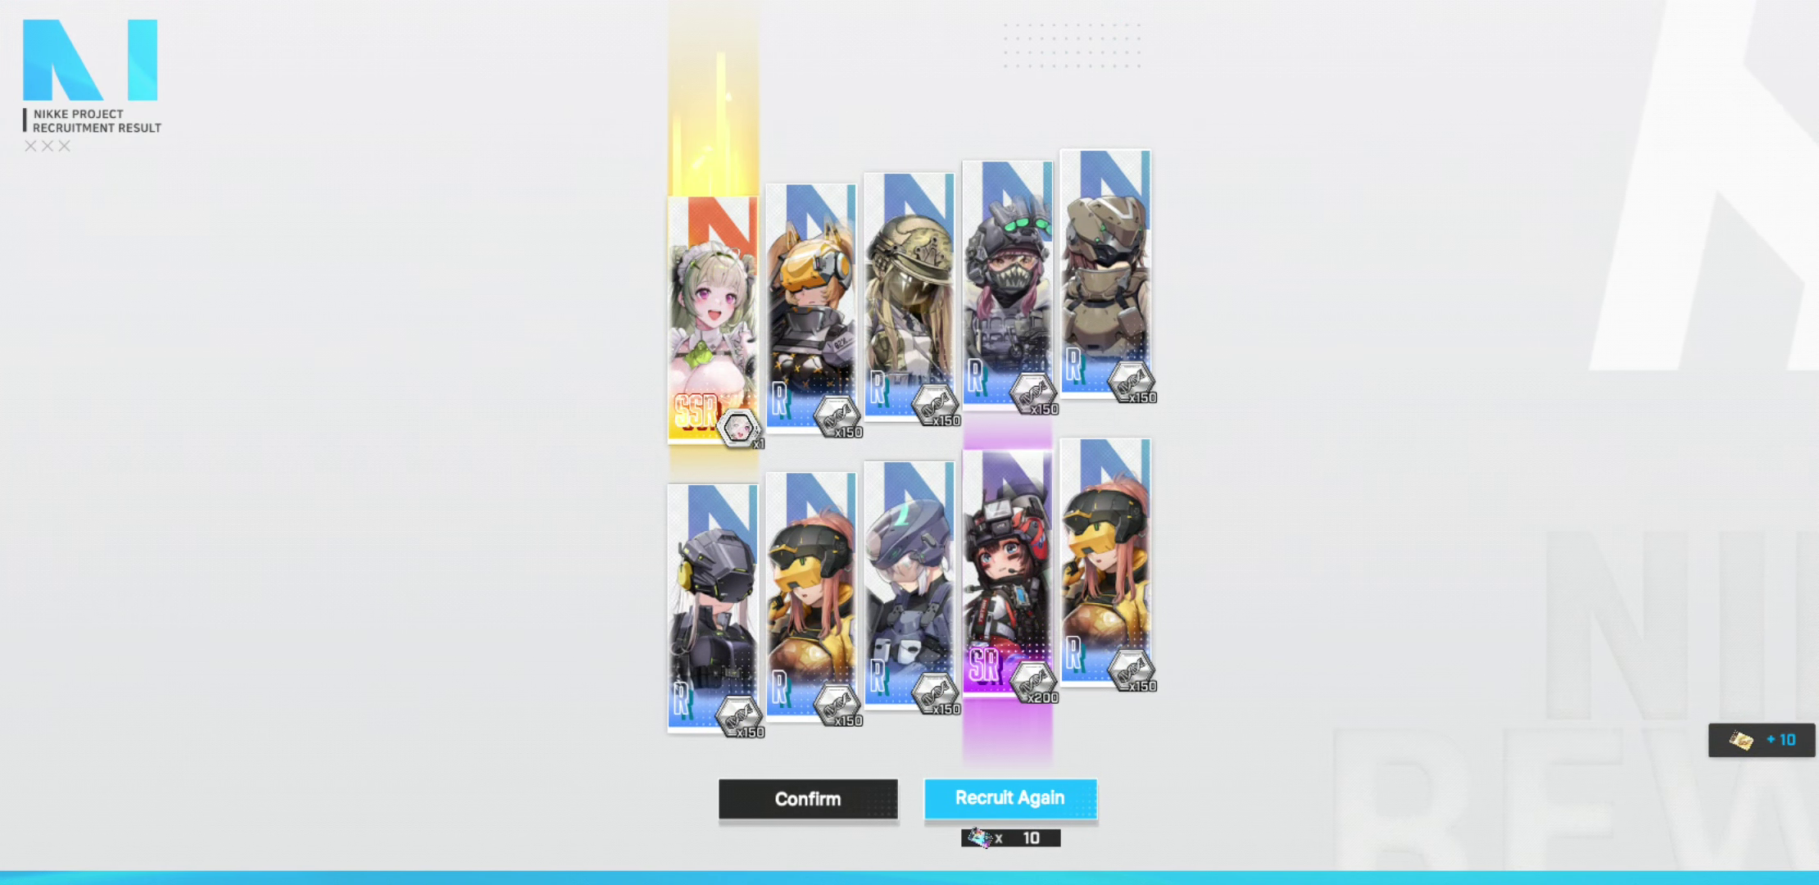
pyautogui.click(1083, 786)
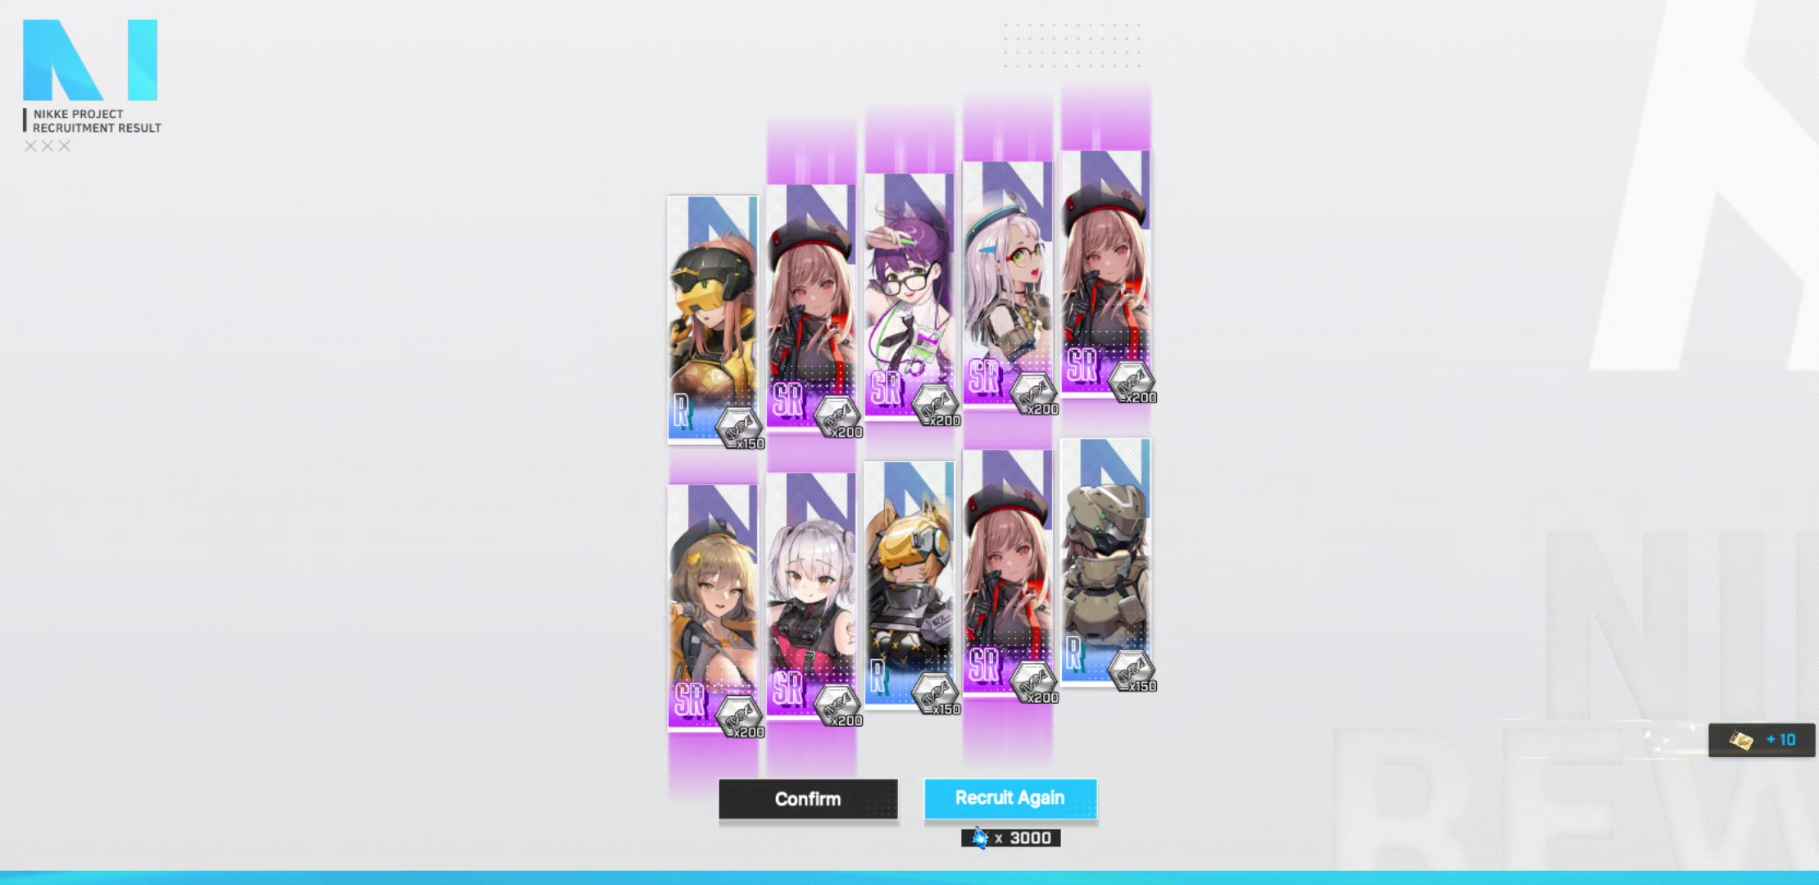
# Step: Run another 3000-gem ten-pull on the A2 banner
pyautogui.click(1047, 802)
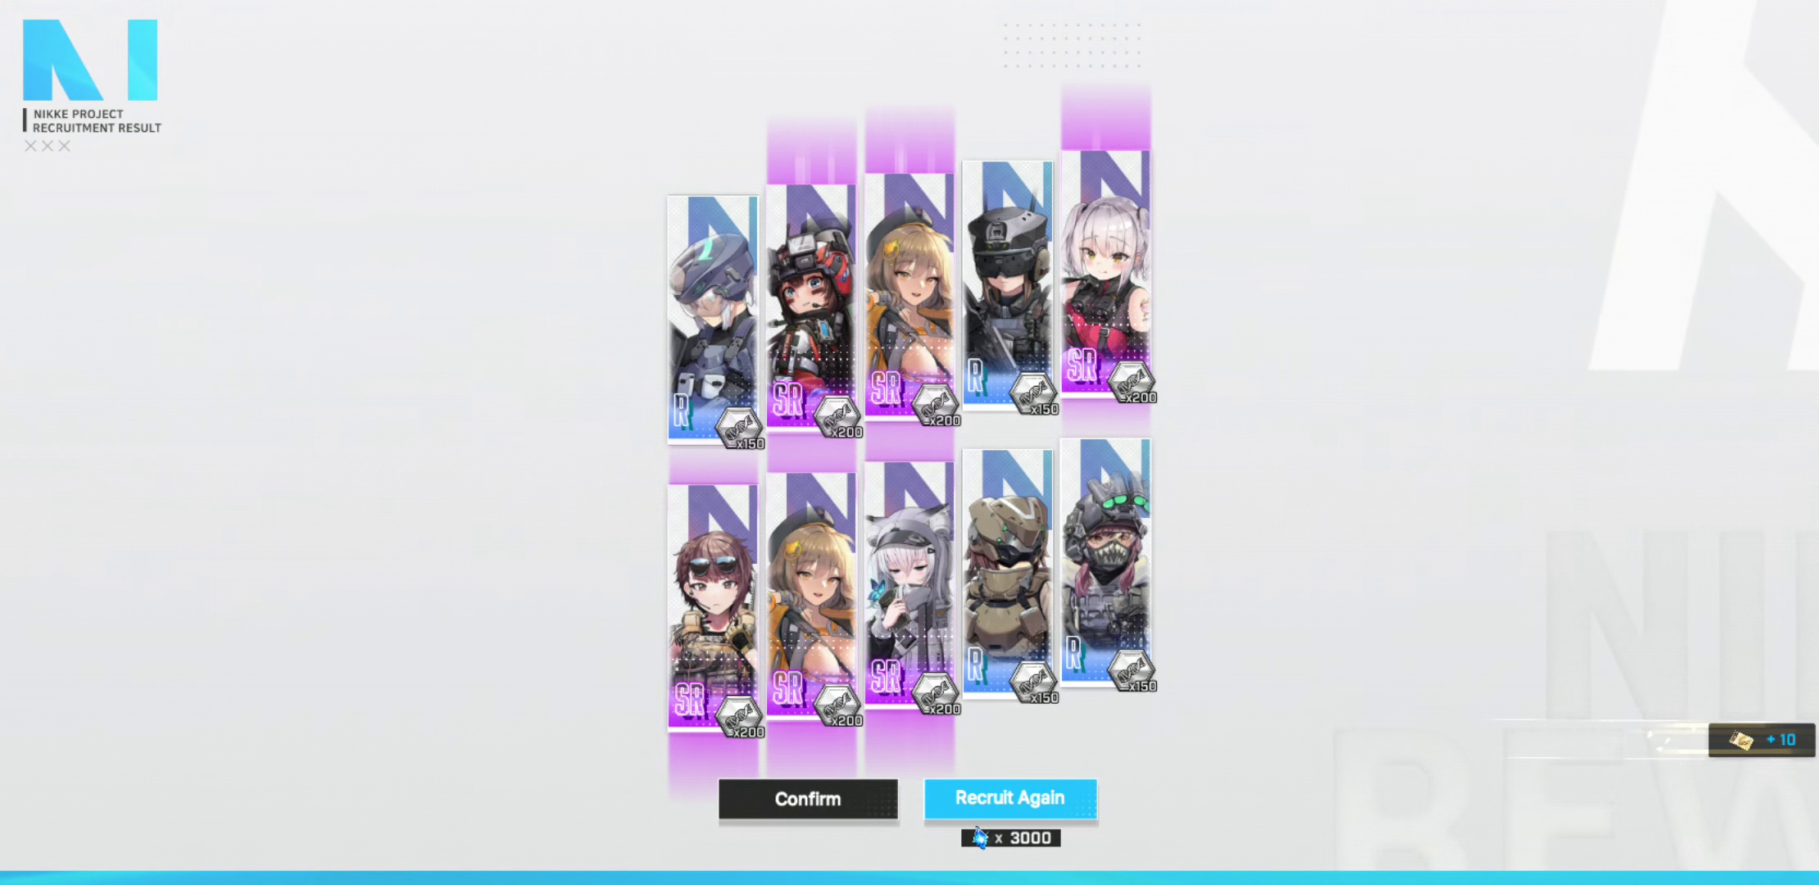
# Step: Start one more 3000-gem ten-pull and dismiss the gem-spending notice
pyautogui.click(1065, 792)
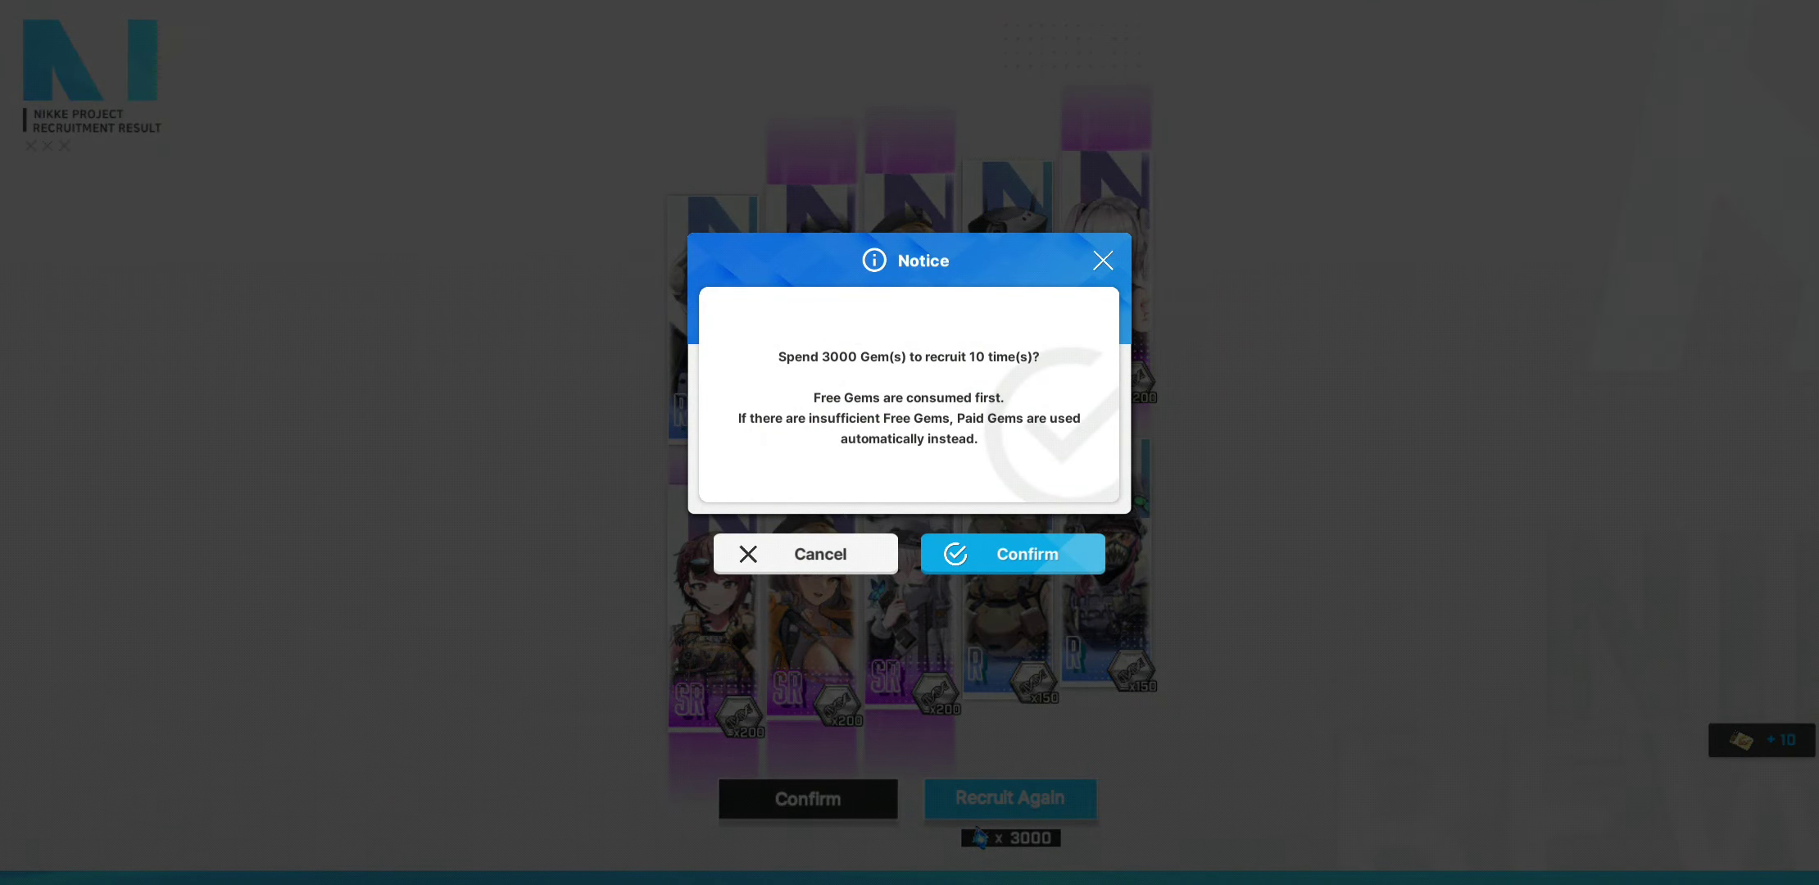
pyautogui.click(1078, 548)
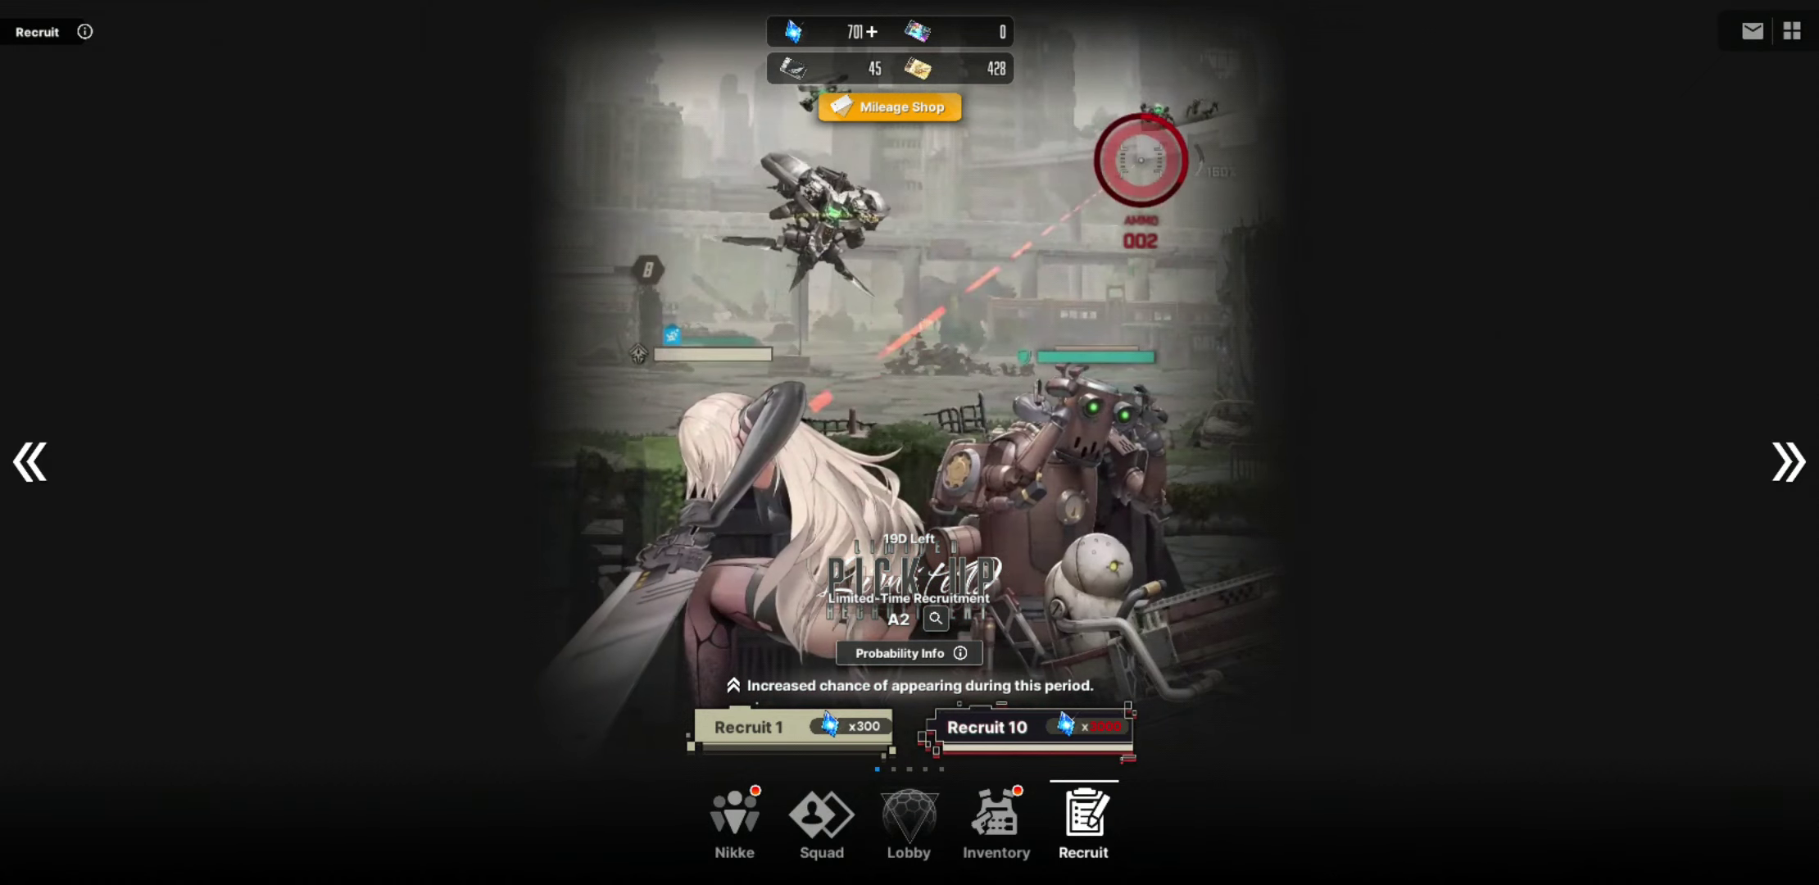
# Step: Do a single 300-gem recruit, skip recruiting again, then open the Inventory
pyautogui.click(749, 727)
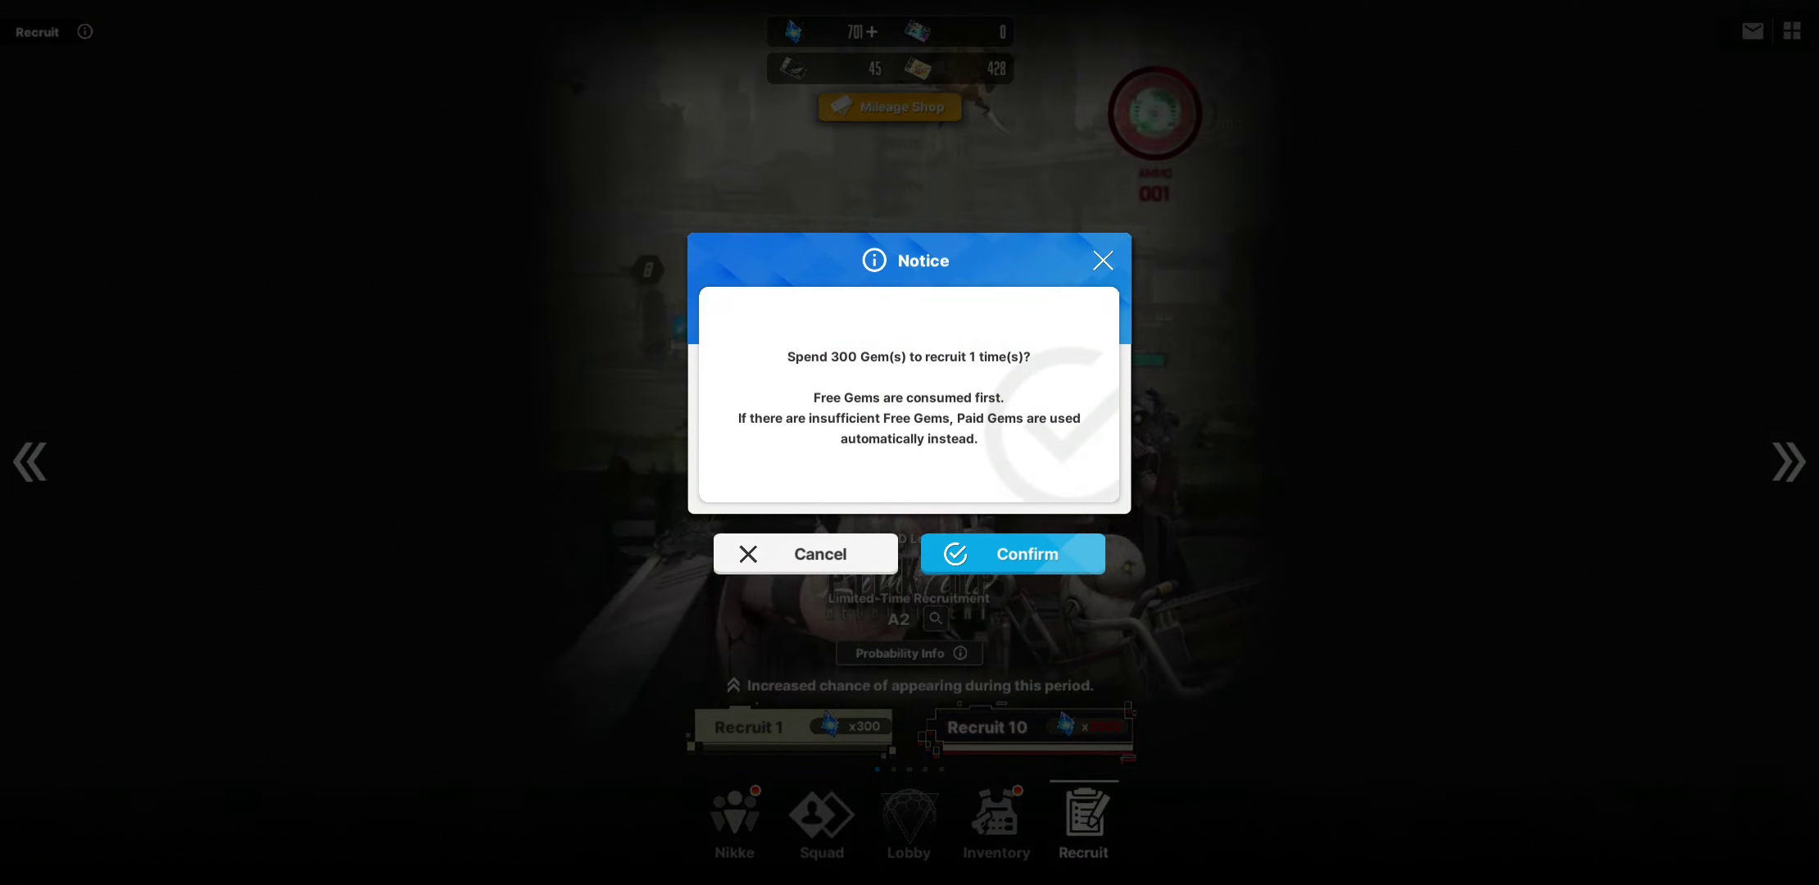
pyautogui.click(1012, 553)
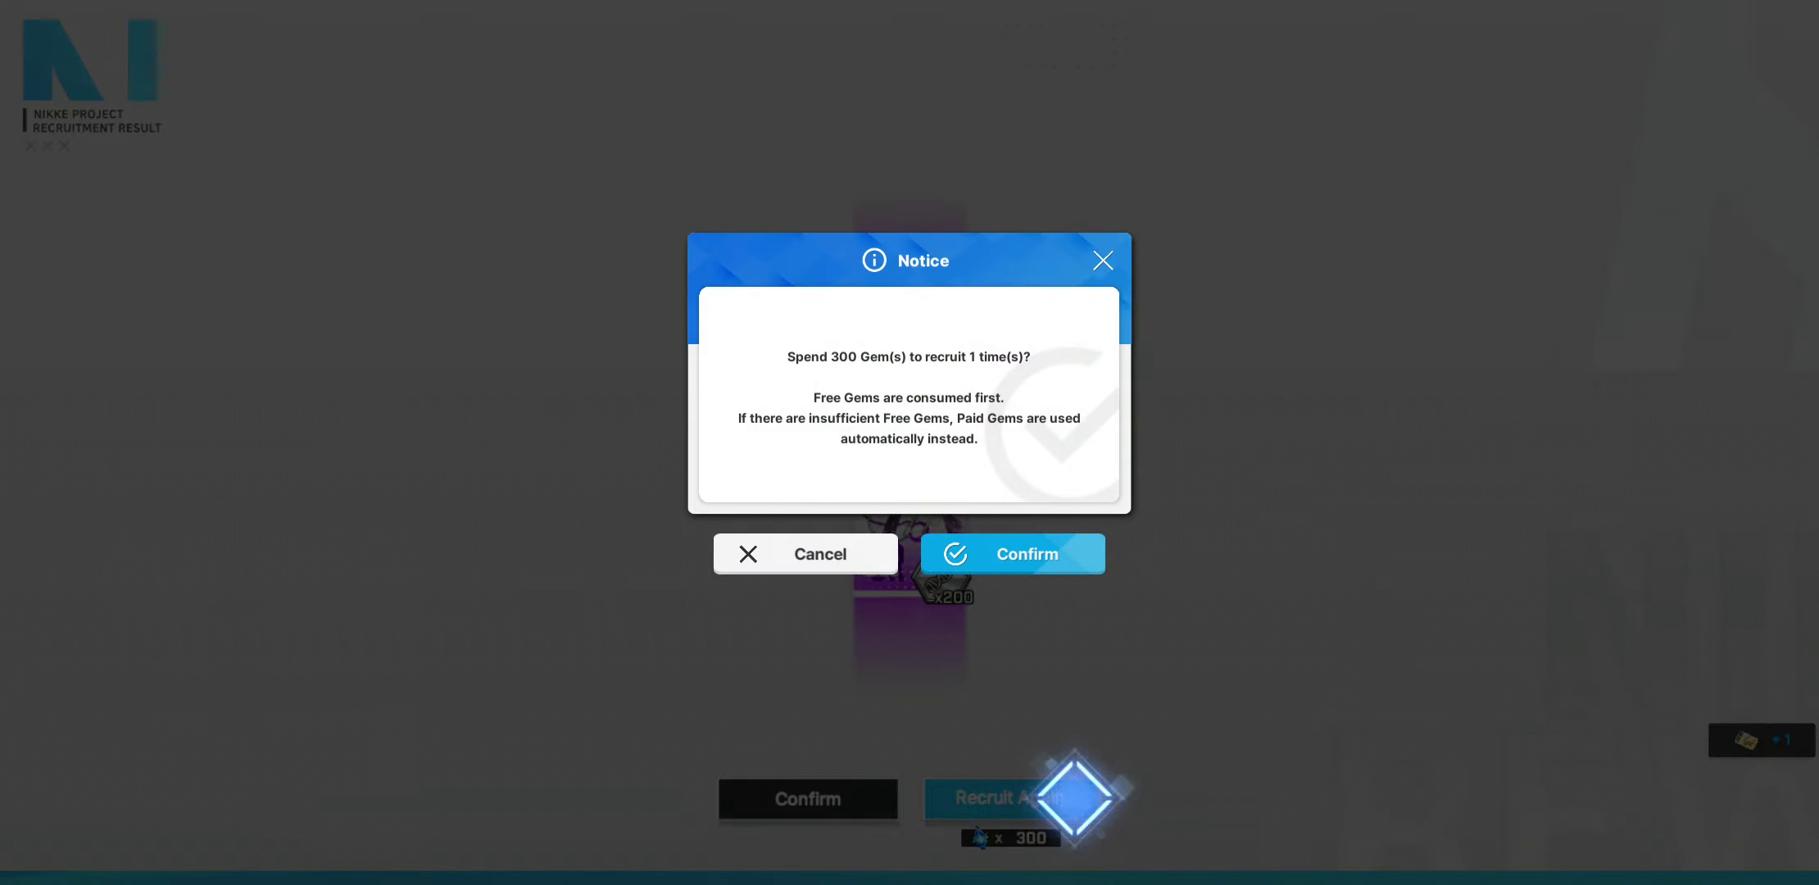
pyautogui.press('Escape')
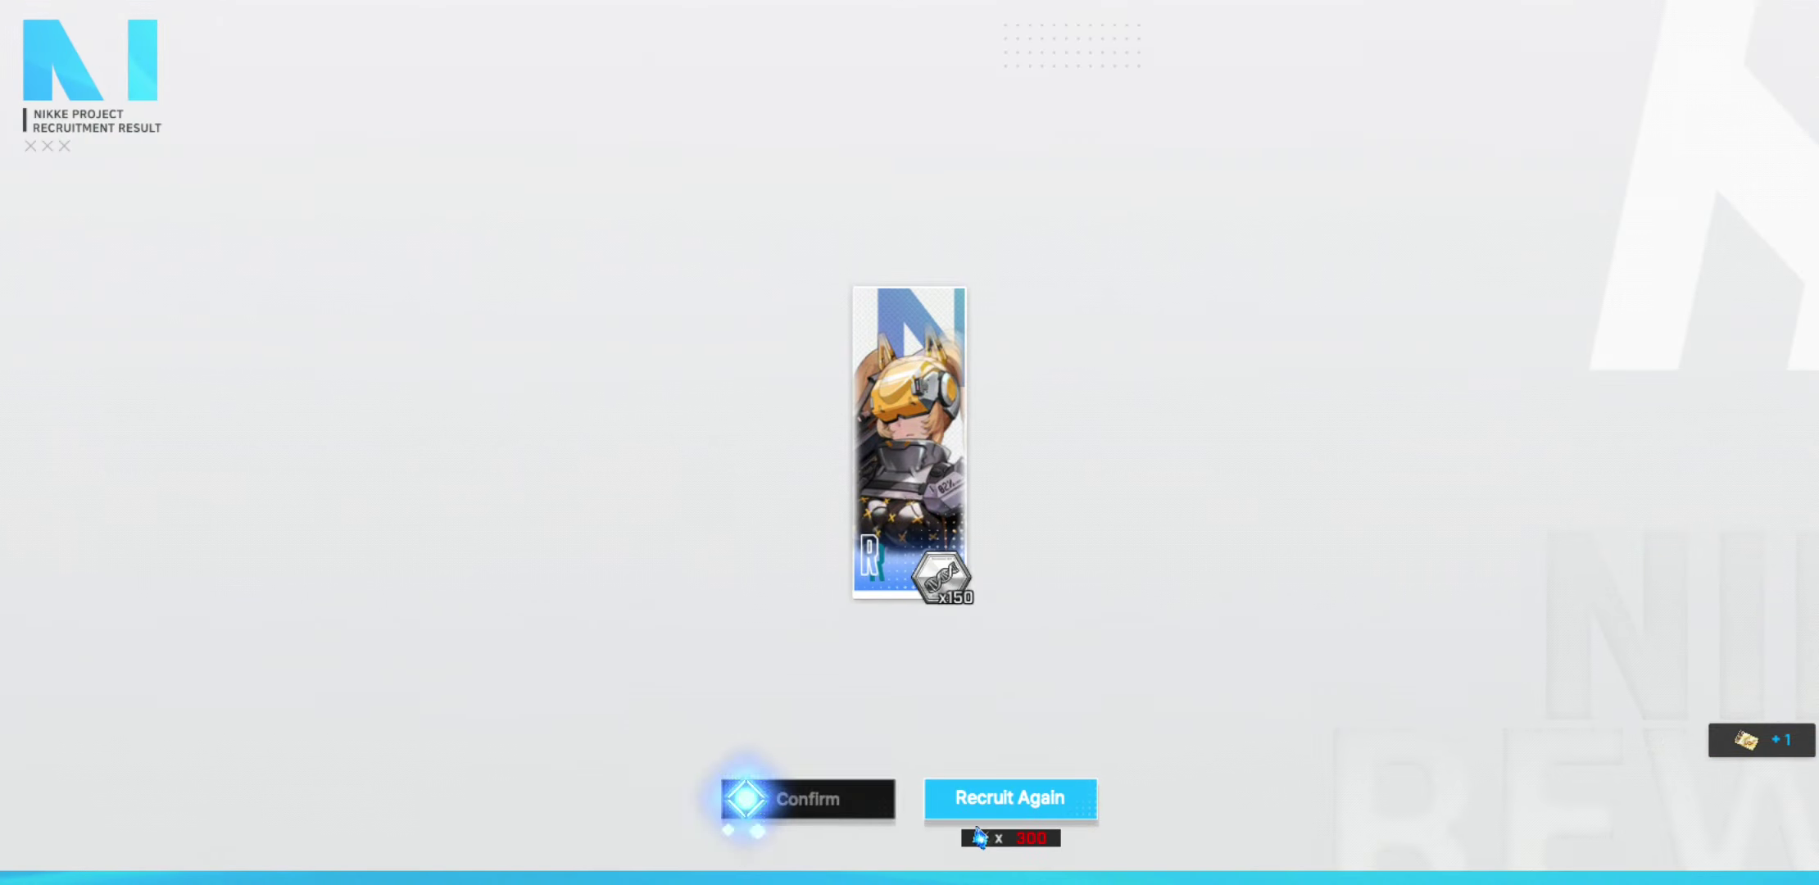
pyautogui.click(807, 798)
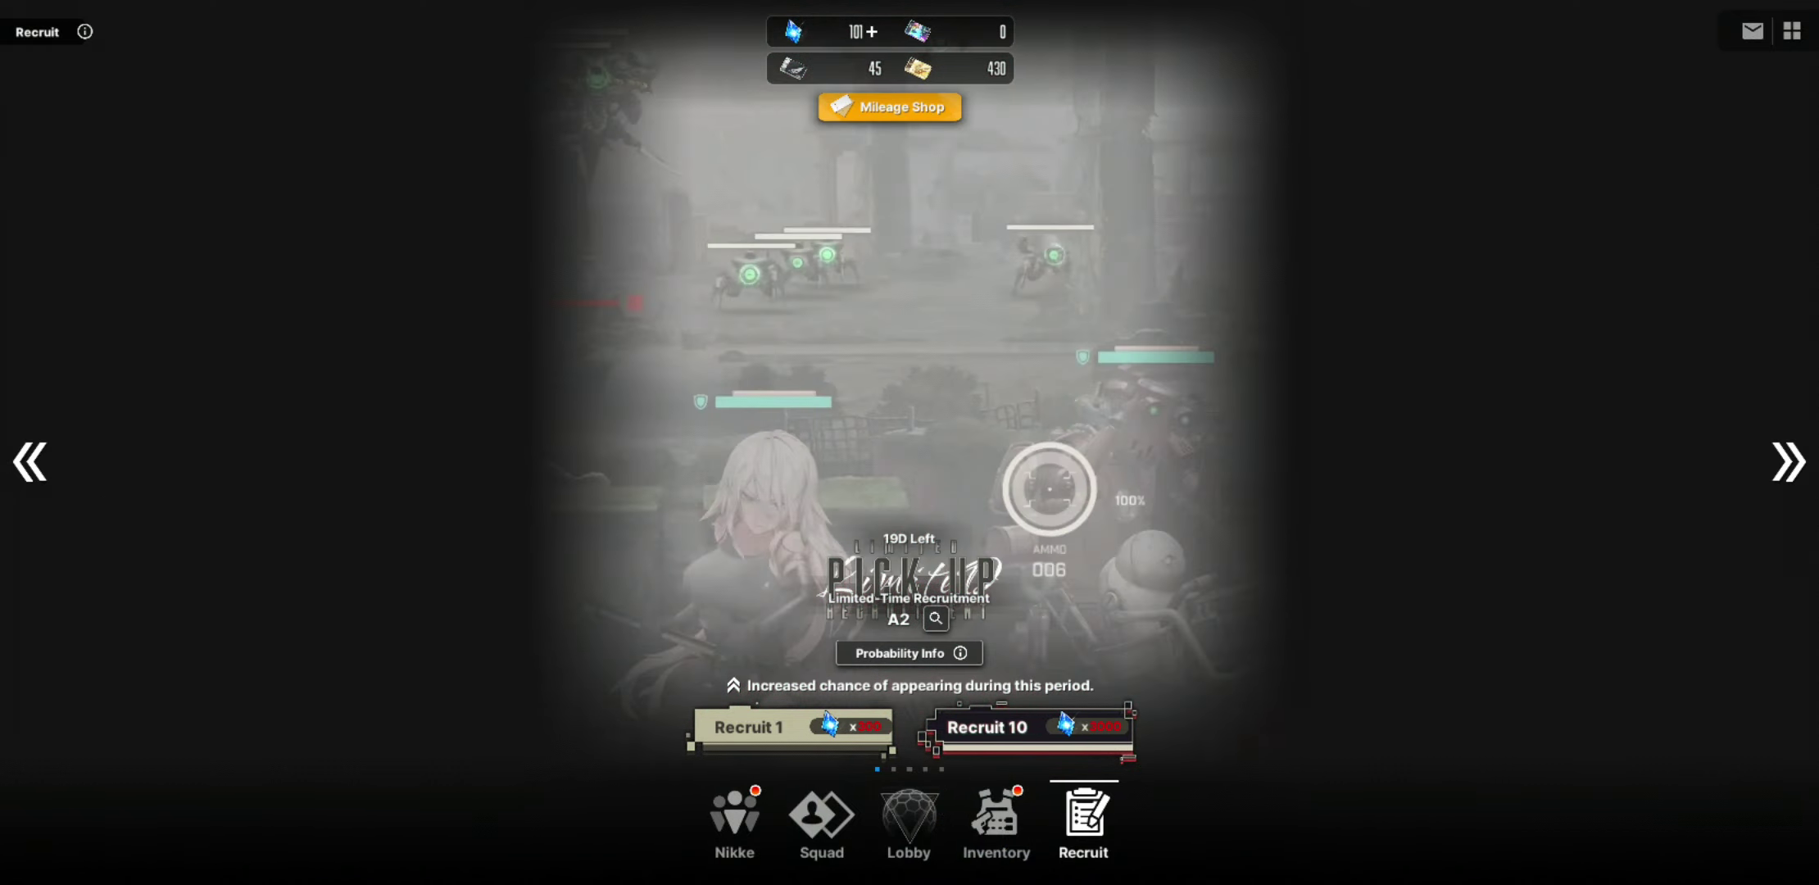
pyautogui.click(995, 823)
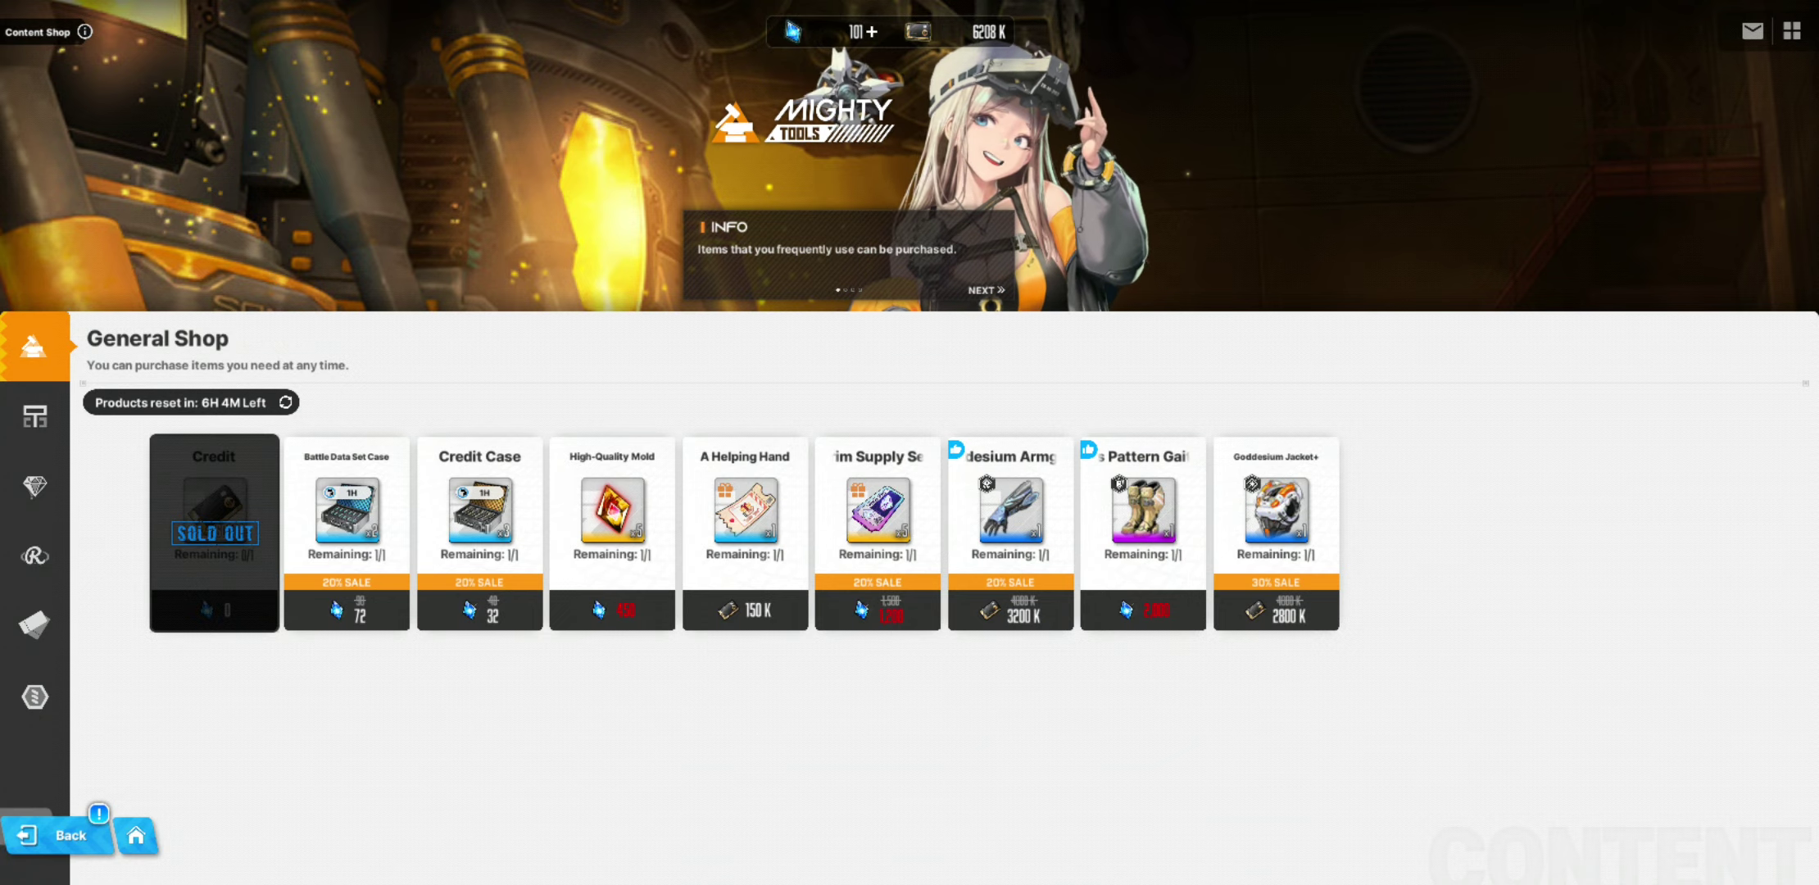
# Step: Browse the Arena, Union and Body Label shops, check High-Quality Mold, then return to Mileage
pyautogui.click(34, 554)
pyautogui.click(34, 623)
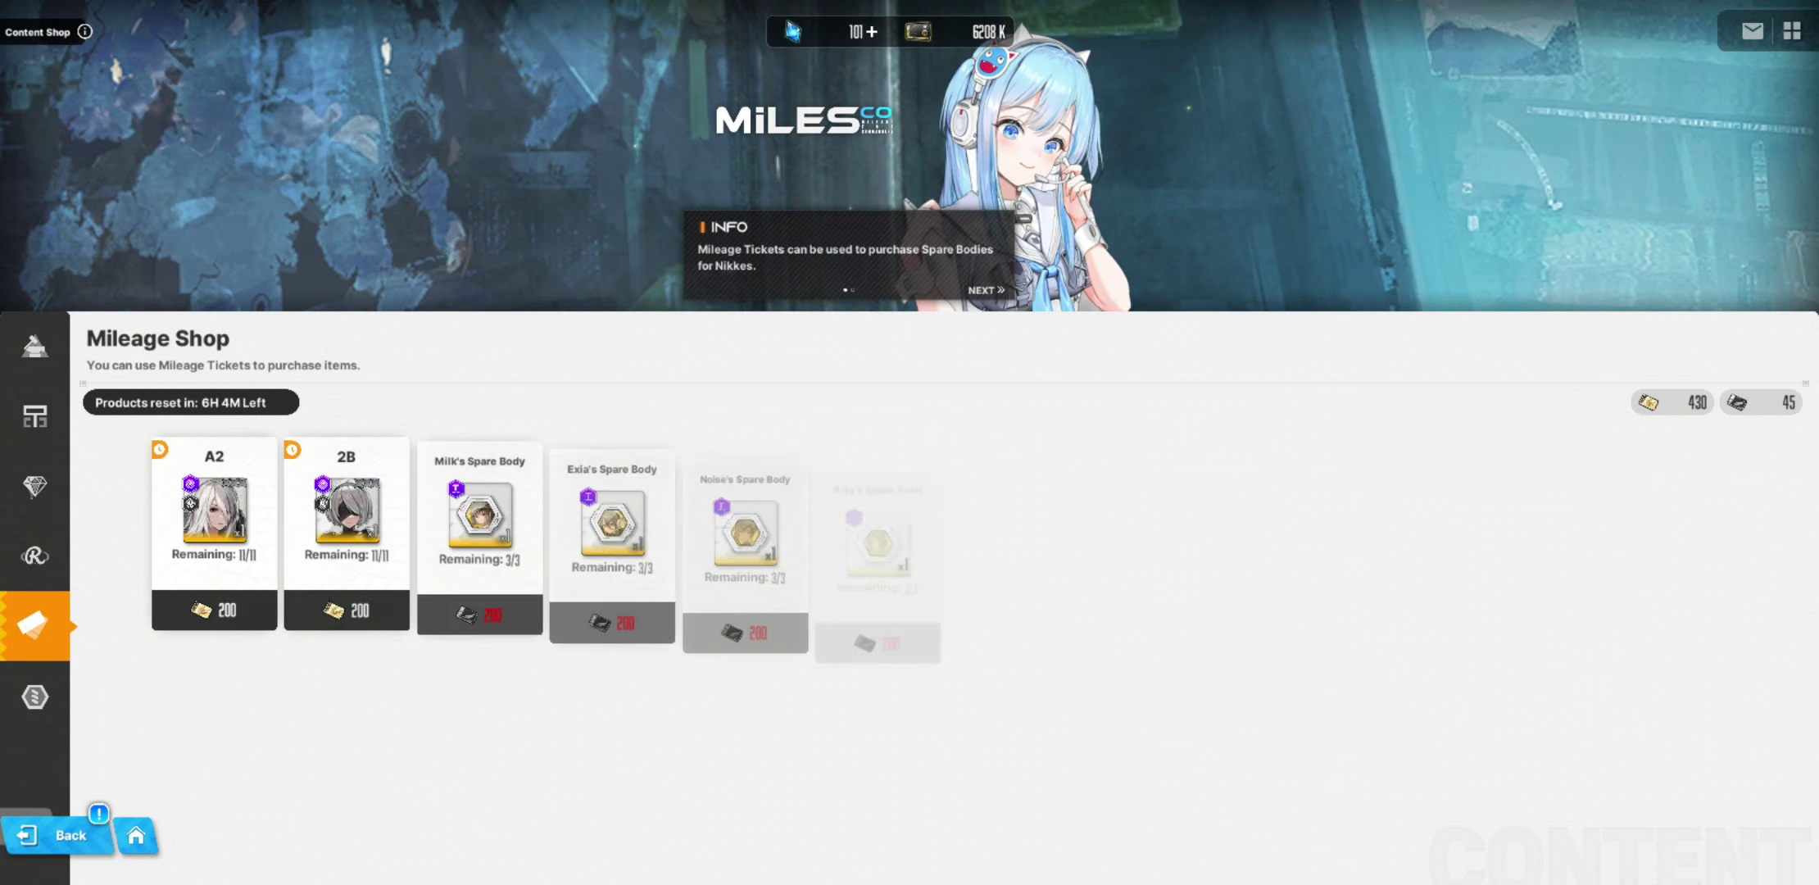
pyautogui.click(35, 485)
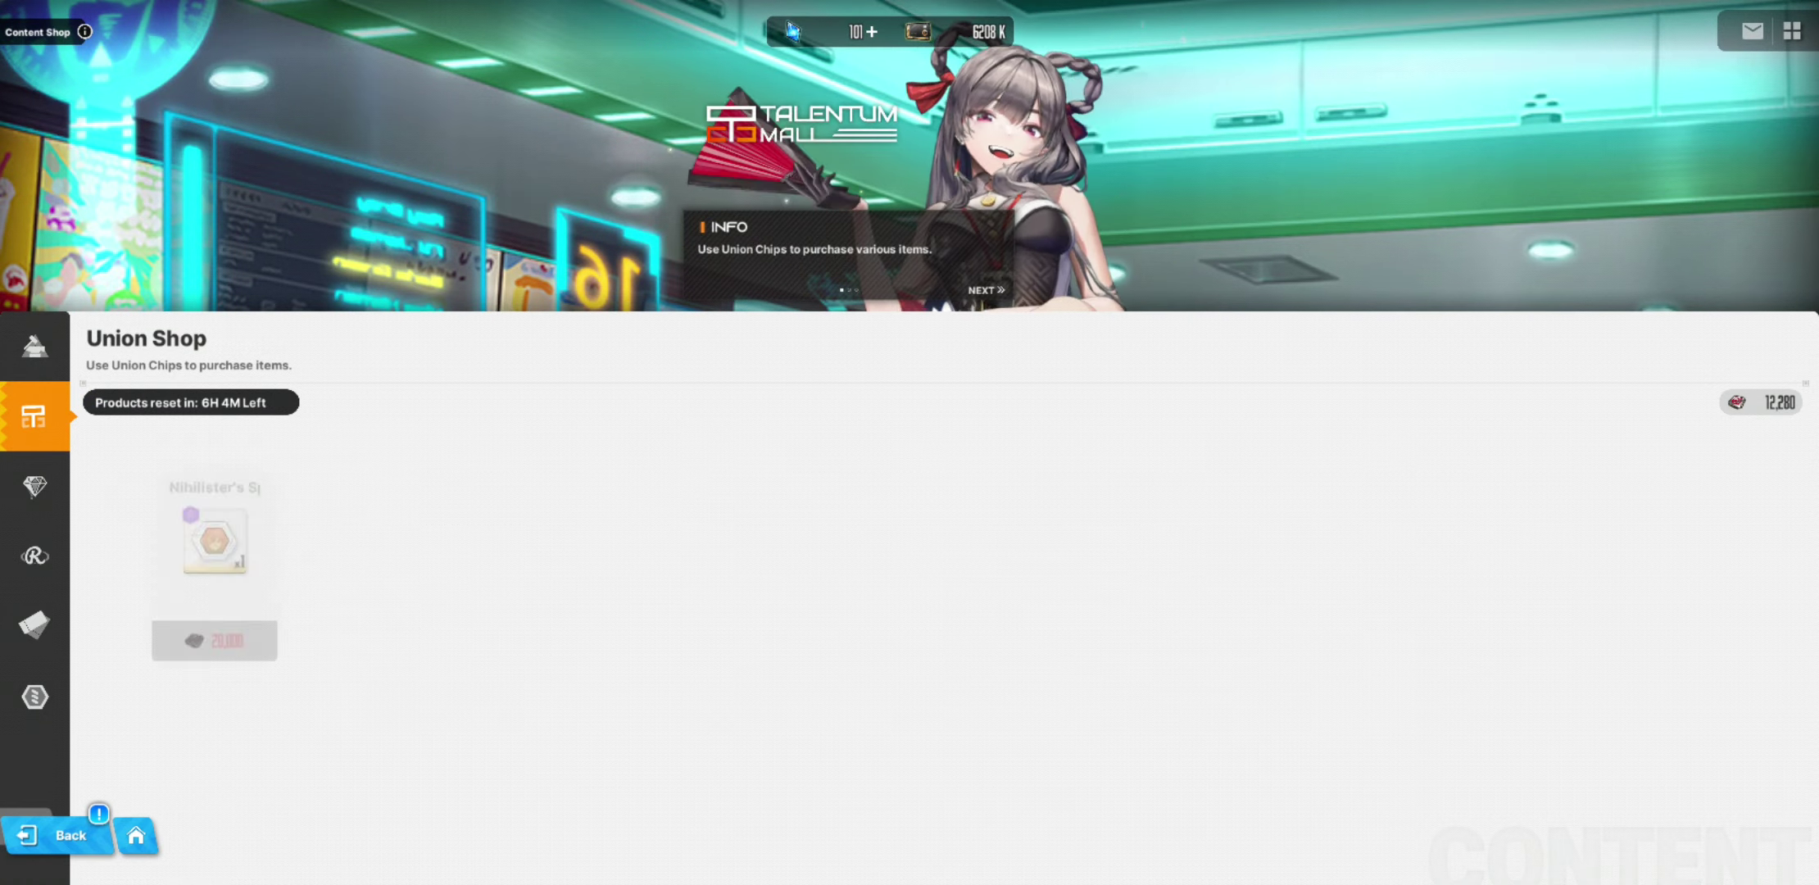
pyautogui.click(34, 485)
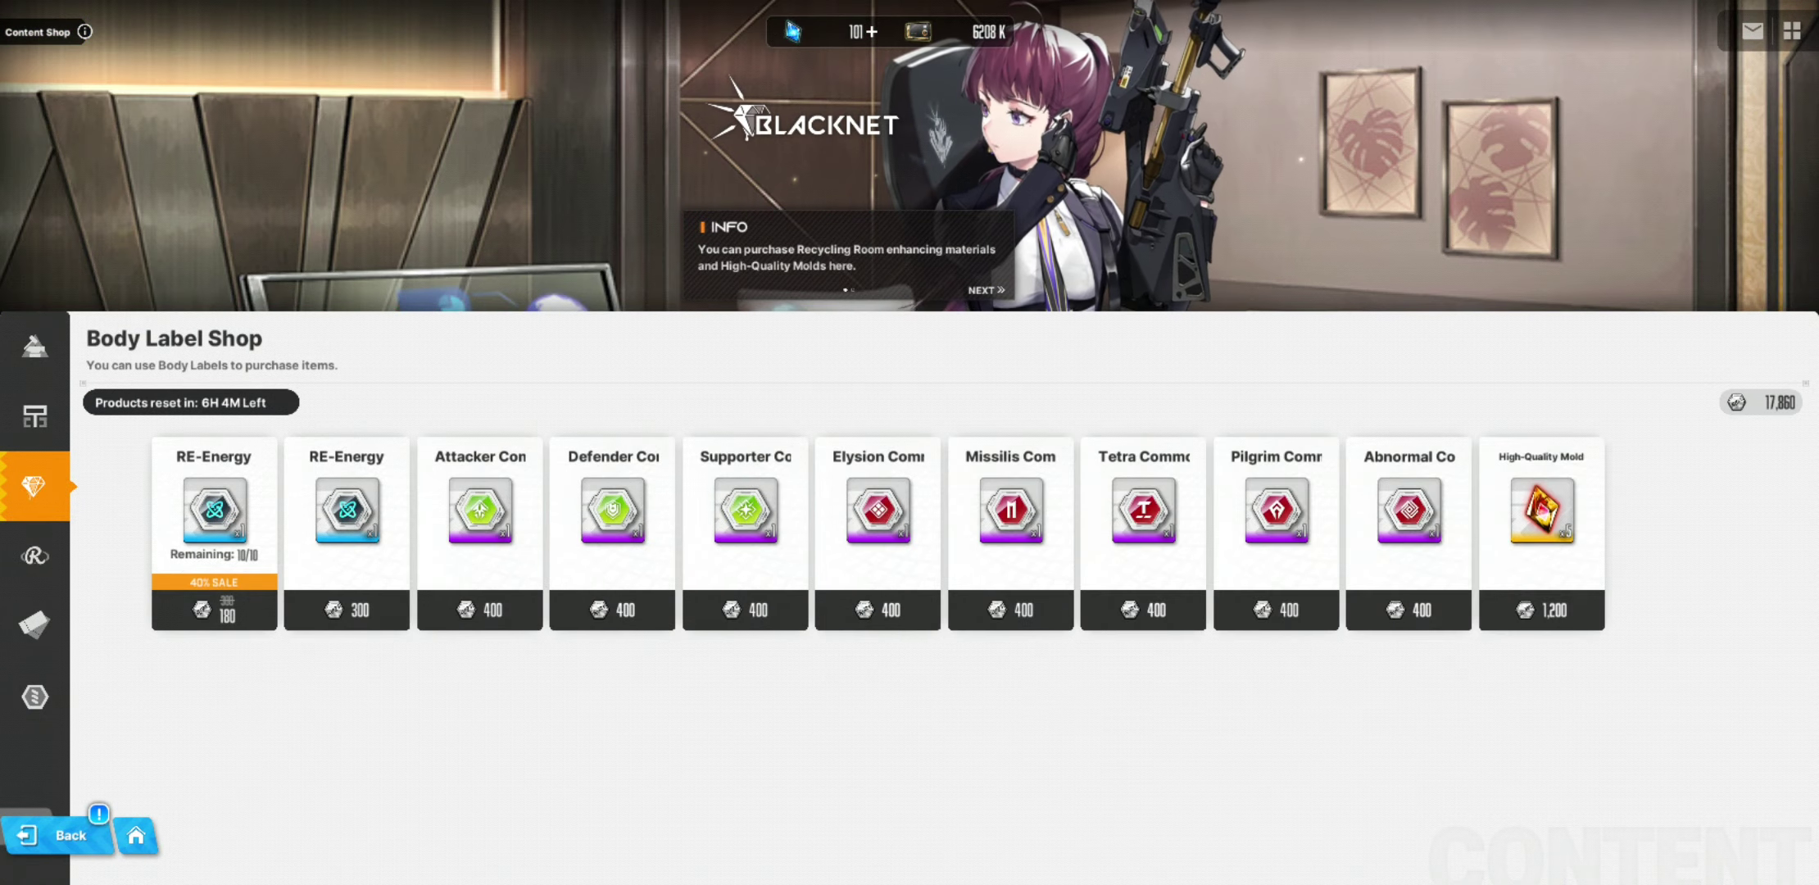
pyautogui.click(1542, 526)
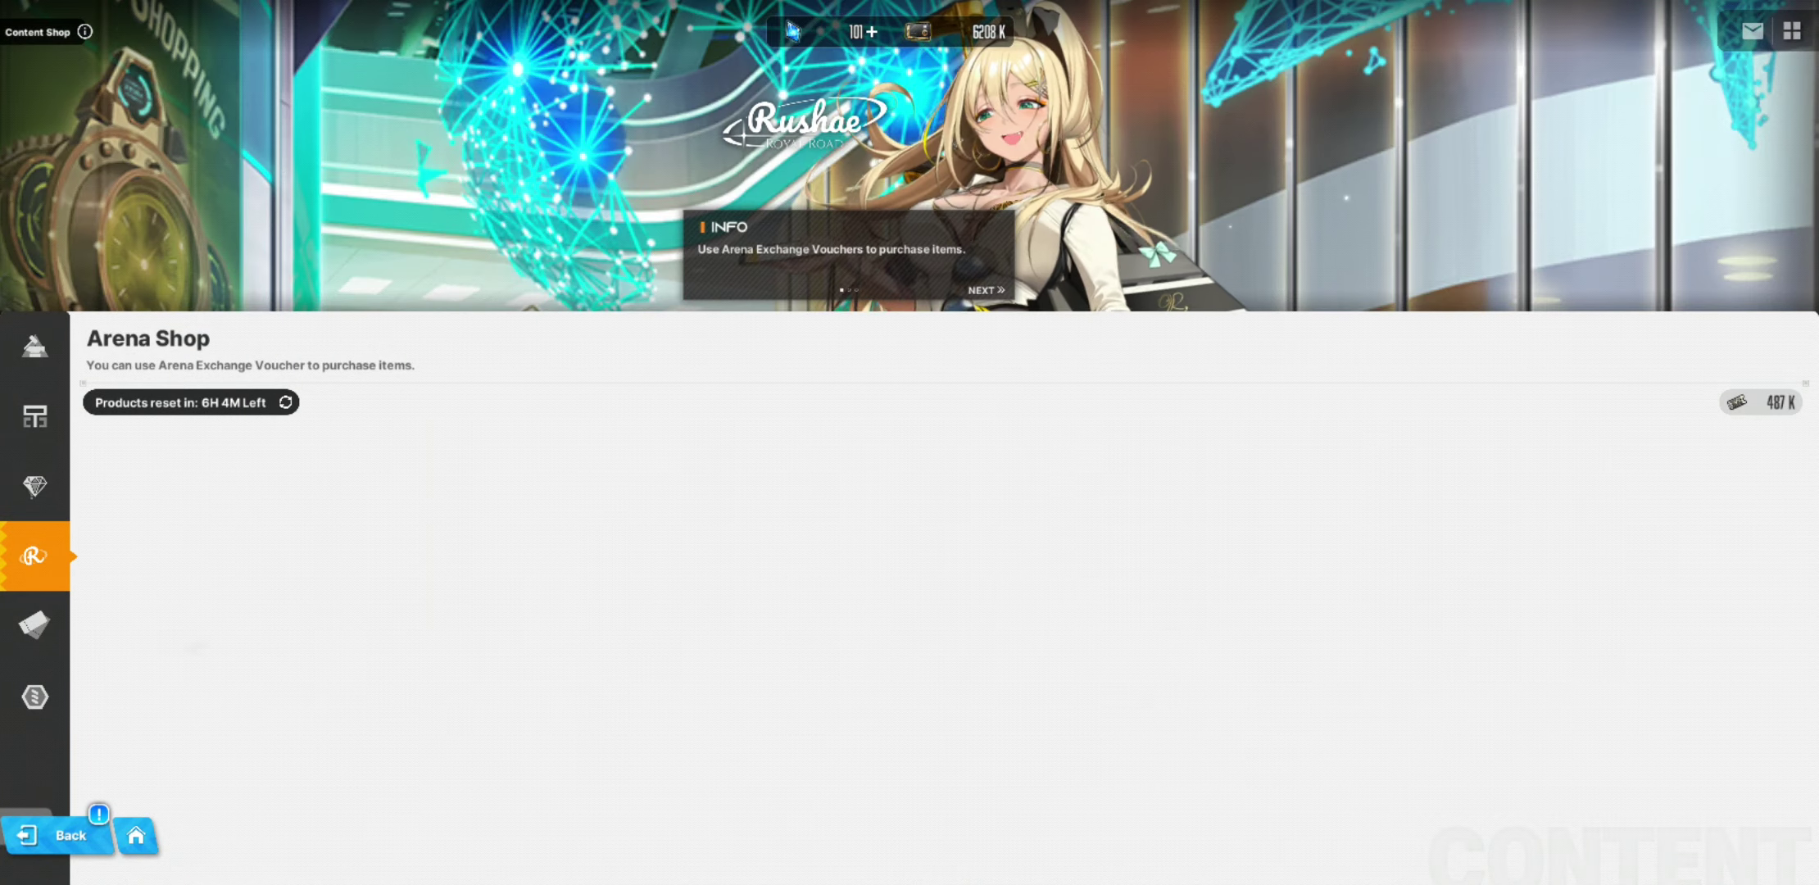
pyautogui.click(33, 625)
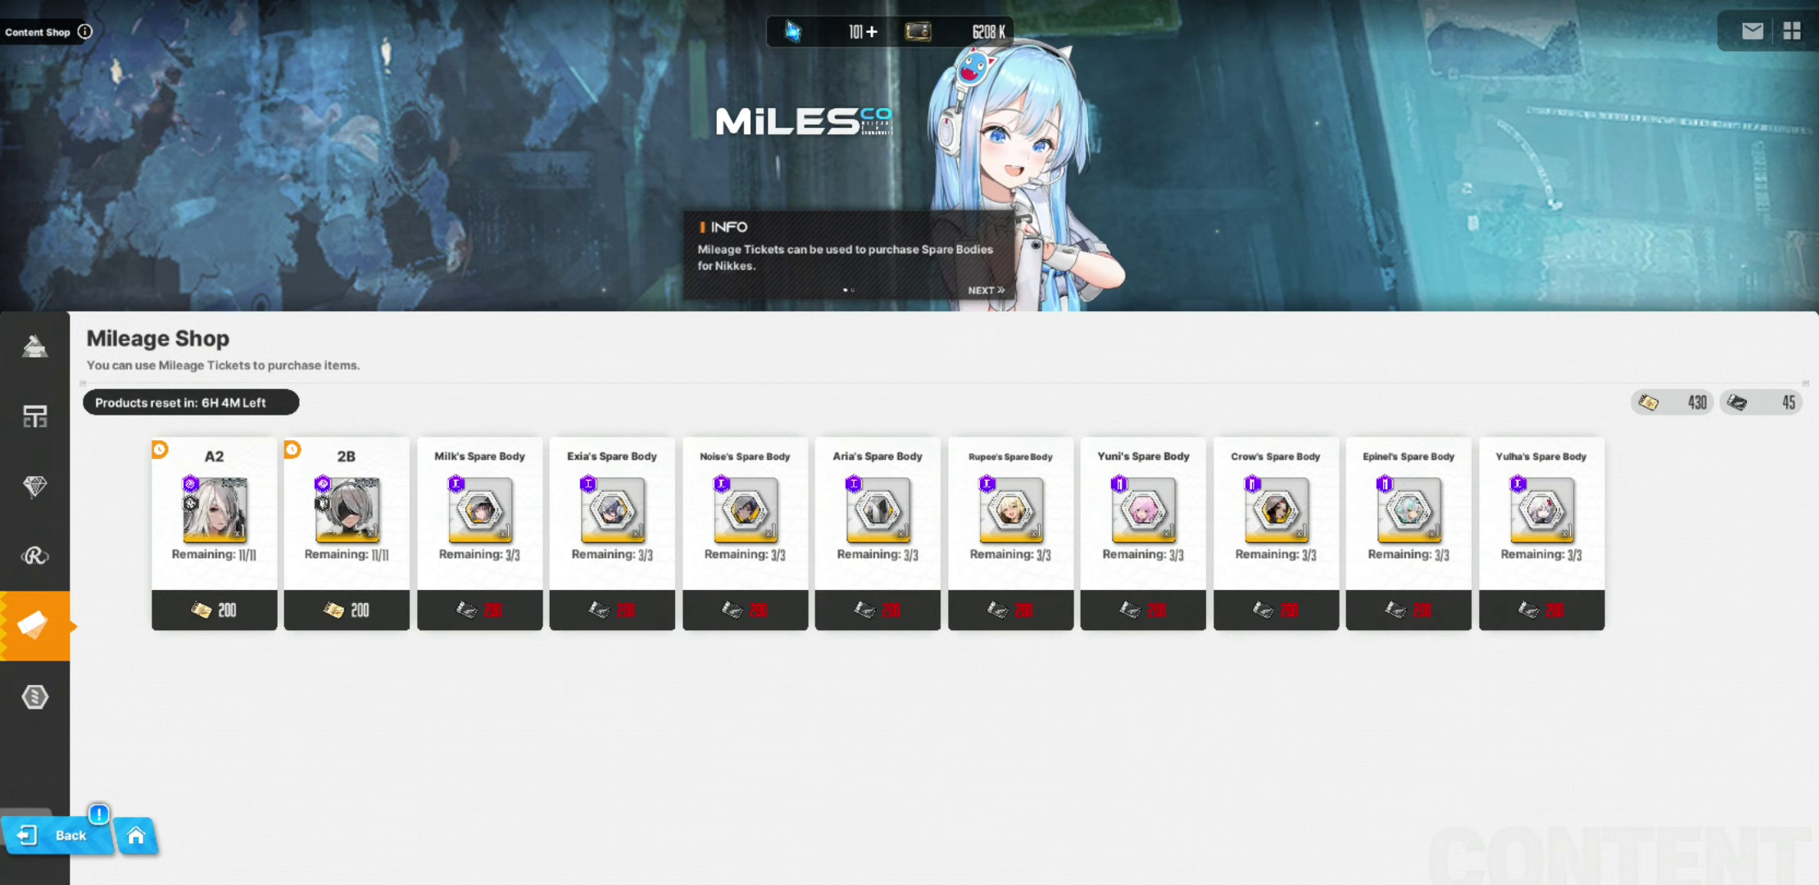
# Step: Open the Item Purchase dialog for A2, priced at 200 gold mileage tickets
pyautogui.click(213, 510)
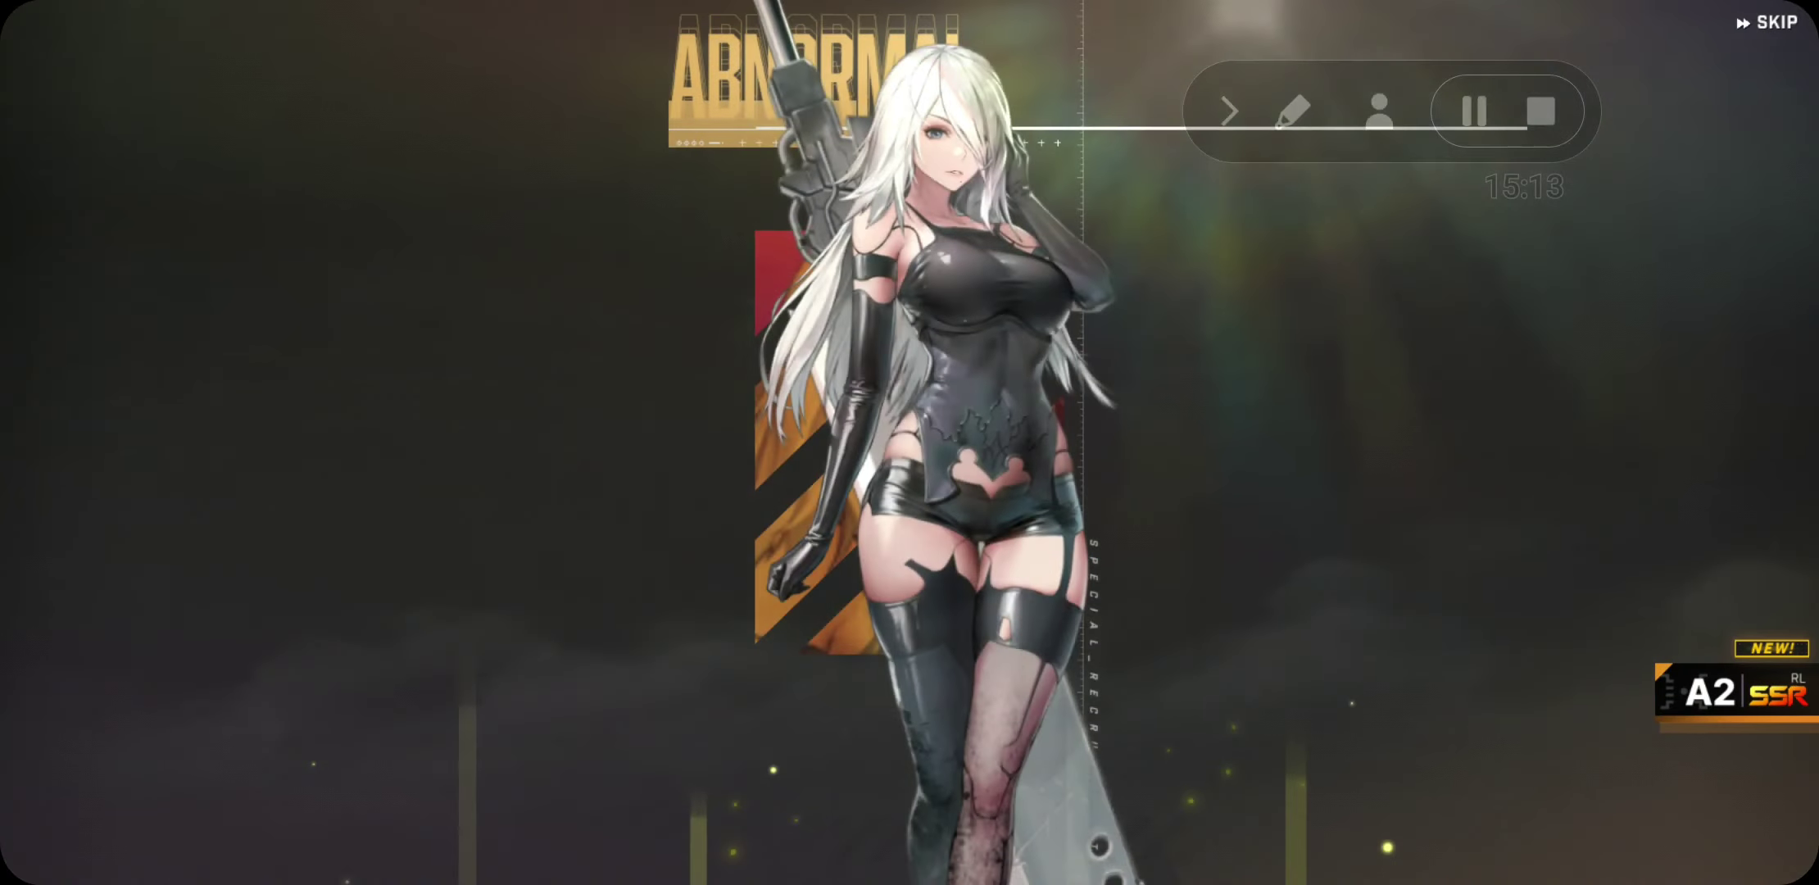
# Step: Screenshot A2's new SSR recruitment reveal
pyautogui.press('Print')
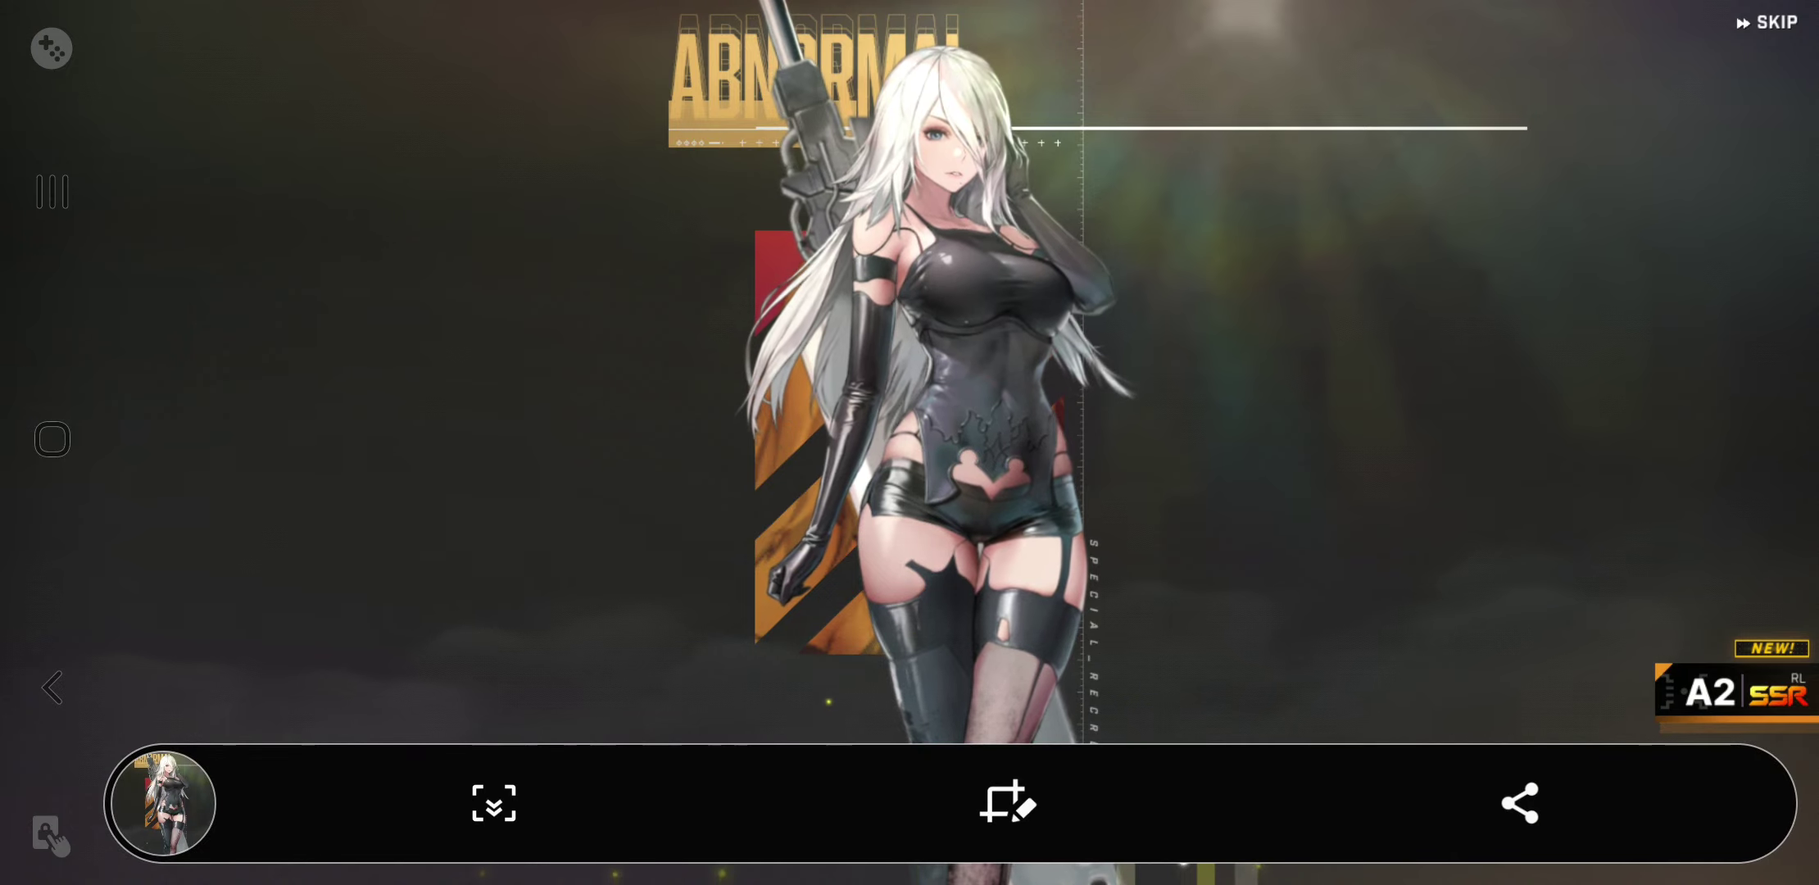